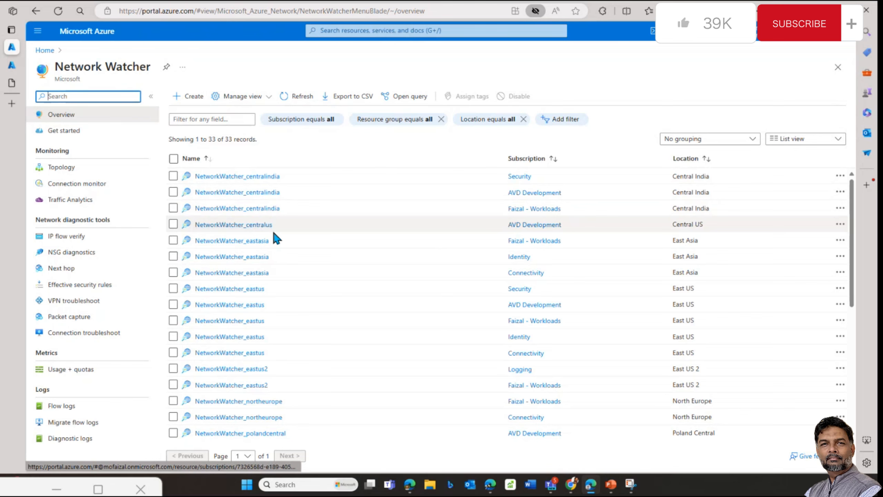
Step: Sort the Network Watcher list by Subscription so the AVD Development watchers appear first
scroll(284, 265, "down", 1)
scroll(284, 267, "down", 3)
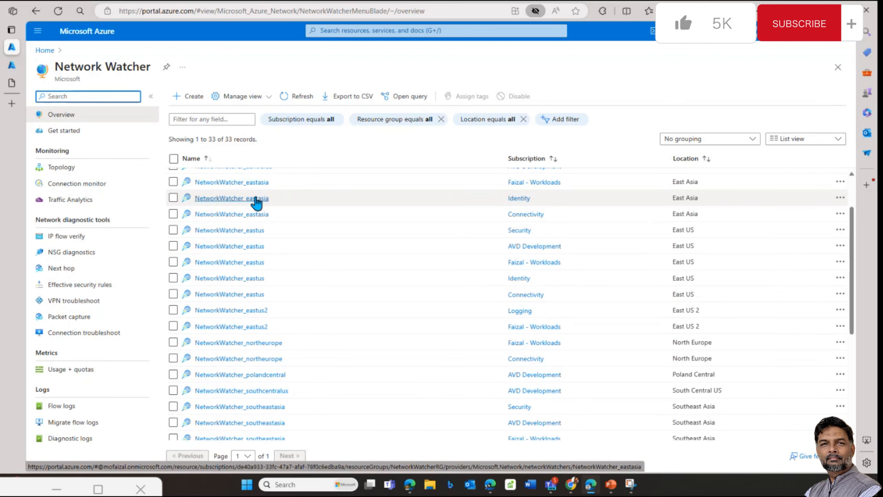
scroll(256, 201, "up", 3)
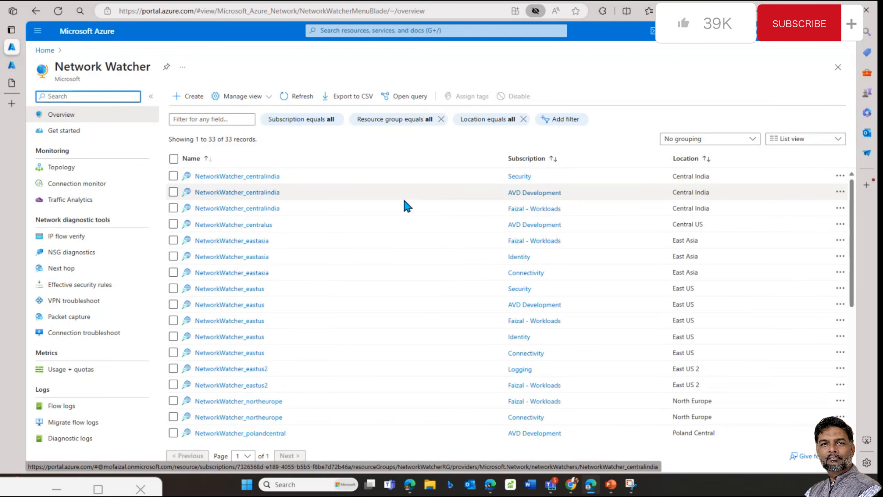
left_click(530, 160)
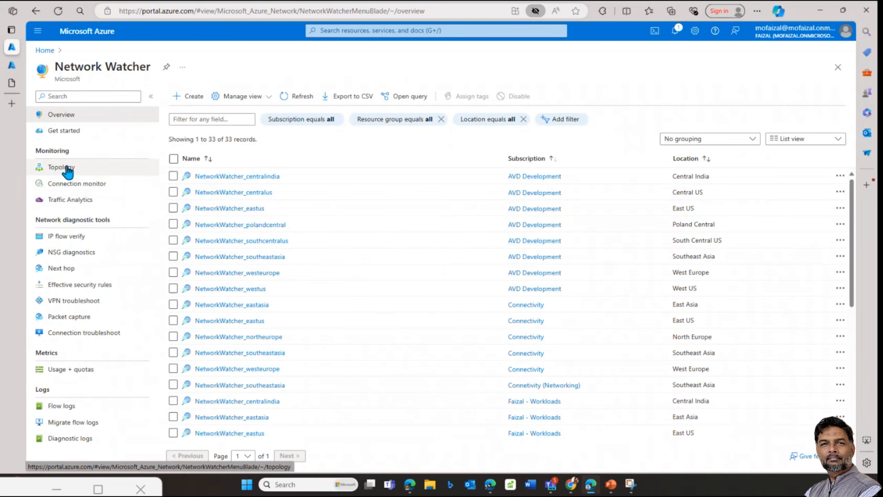
Step: Set the Topology scope to all 8 subscriptions using Select All and save
left_click(94, 172)
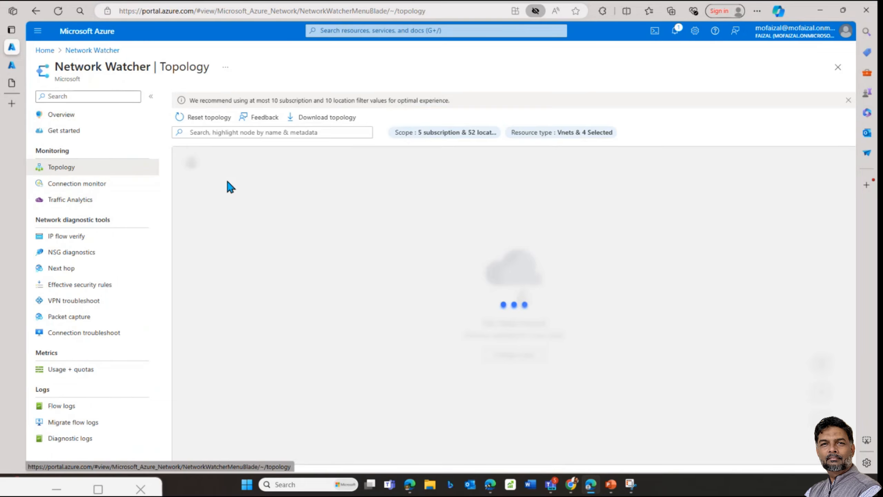
left_click(439, 133)
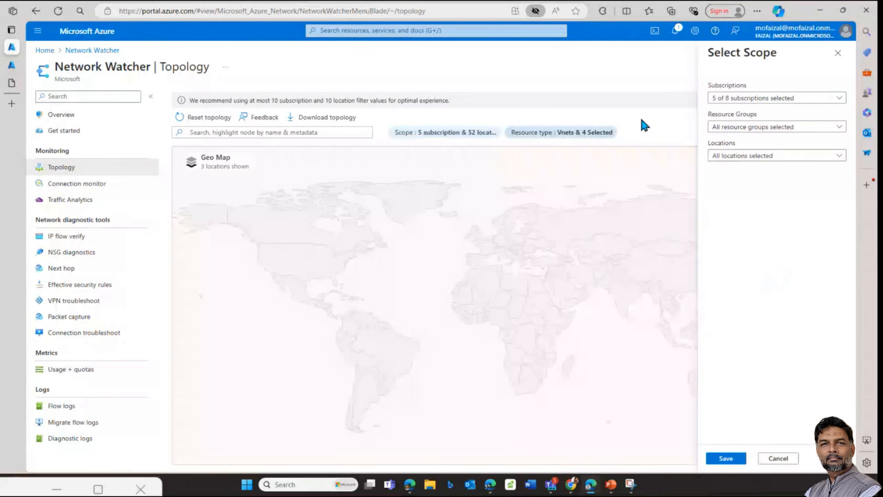
left_click(749, 101)
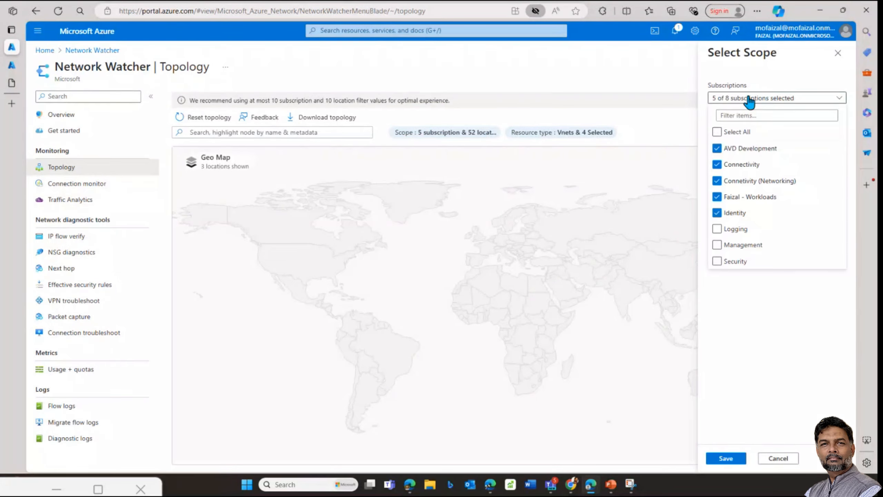
left_click(733, 134)
left_click(725, 458)
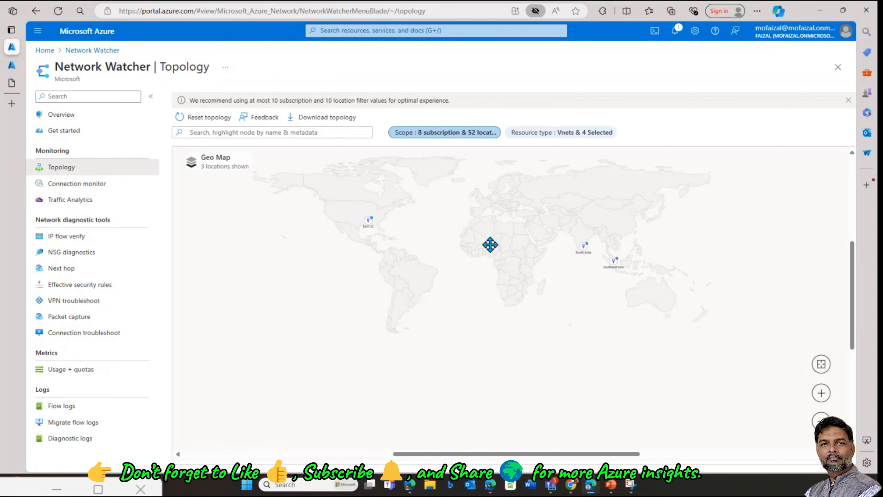
Step: Zoom the geo map and drill into the East US region
left_click(820, 394)
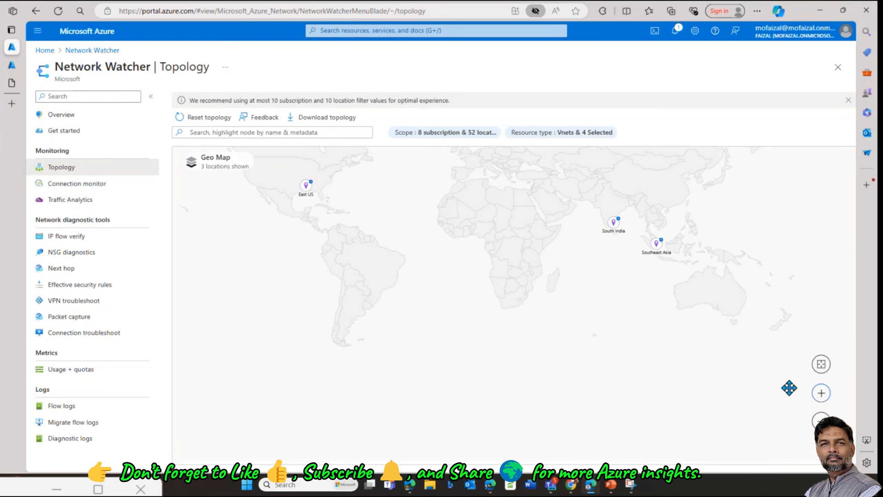
left_click_drag(394, 279, 333, 305)
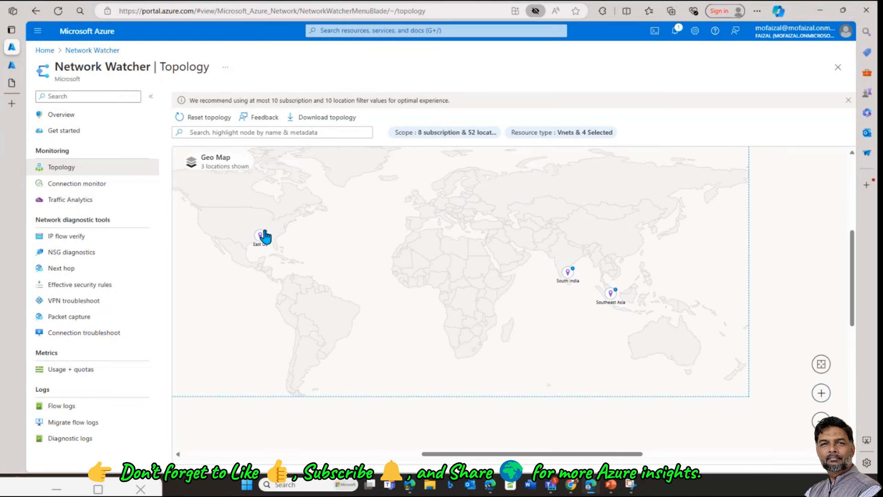
left_click(260, 235)
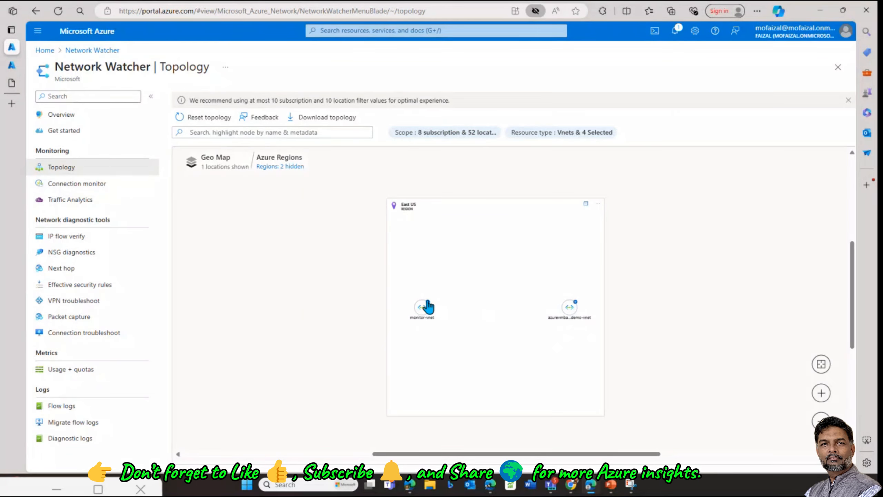
Step: Expand monitor-vnet and its default subnet, then view details of monitor297_z1
left_click(424, 307)
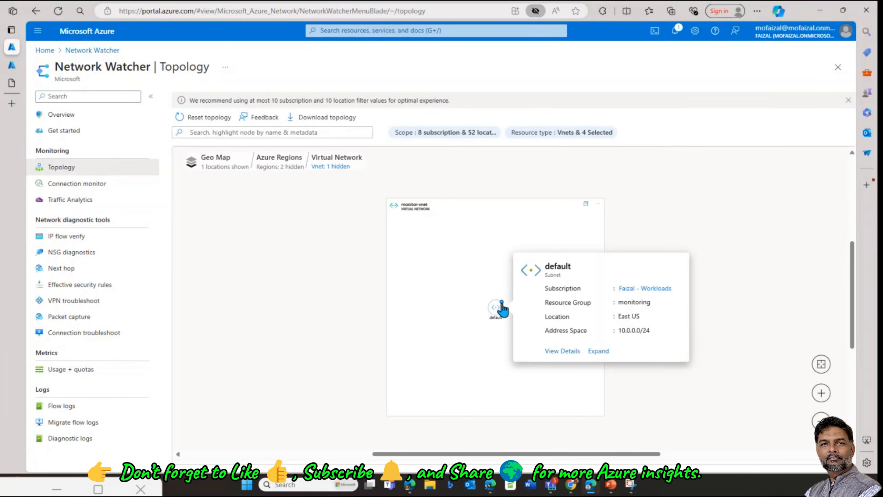
left_click(501, 307)
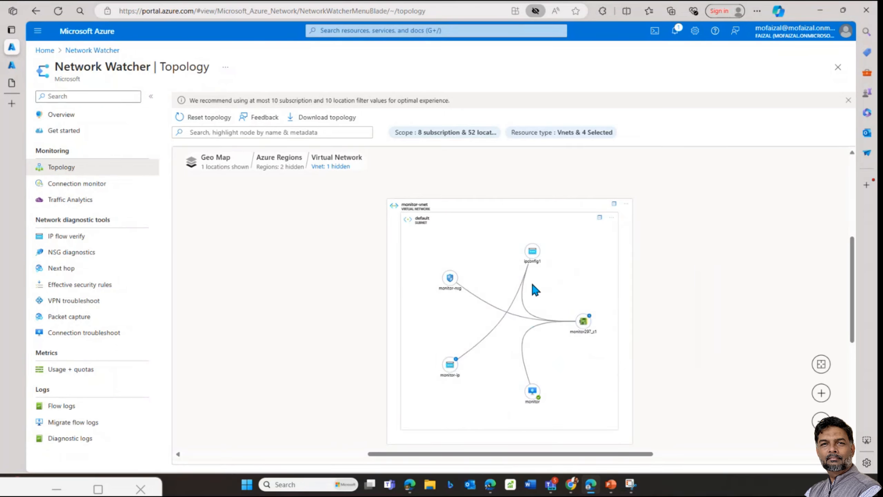
mouse_move(585, 320)
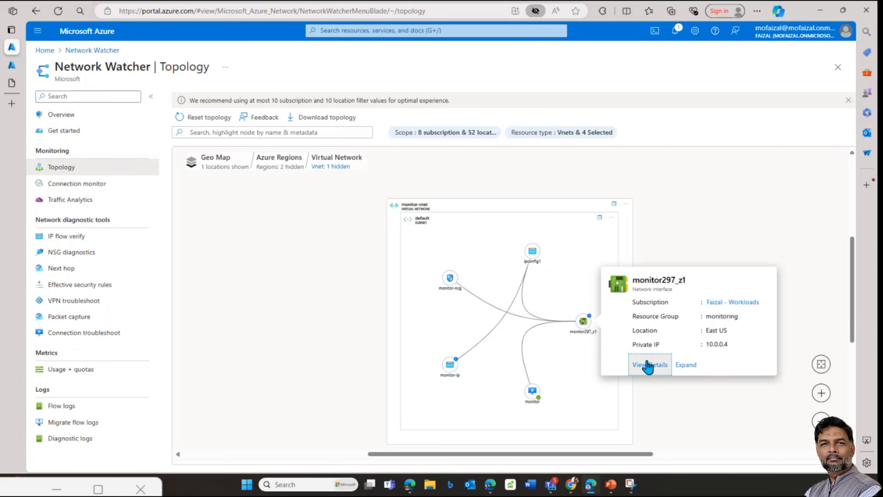
left_click(646, 364)
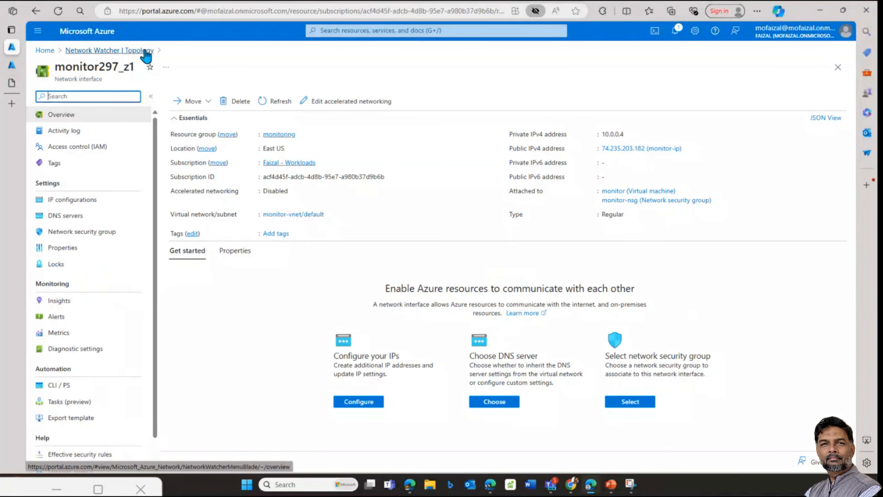
Step: Return to Topology and go up to the East US region view with two virtual networks
left_click(146, 51)
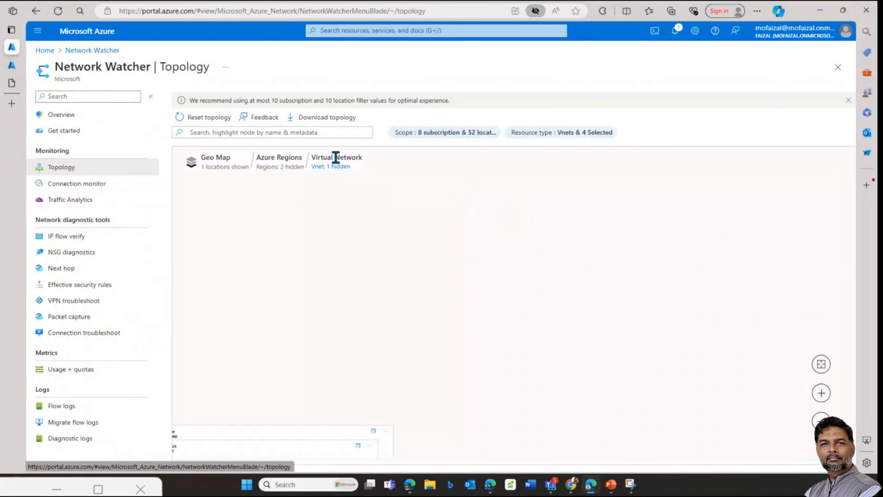
scroll(393, 345, "down", 5)
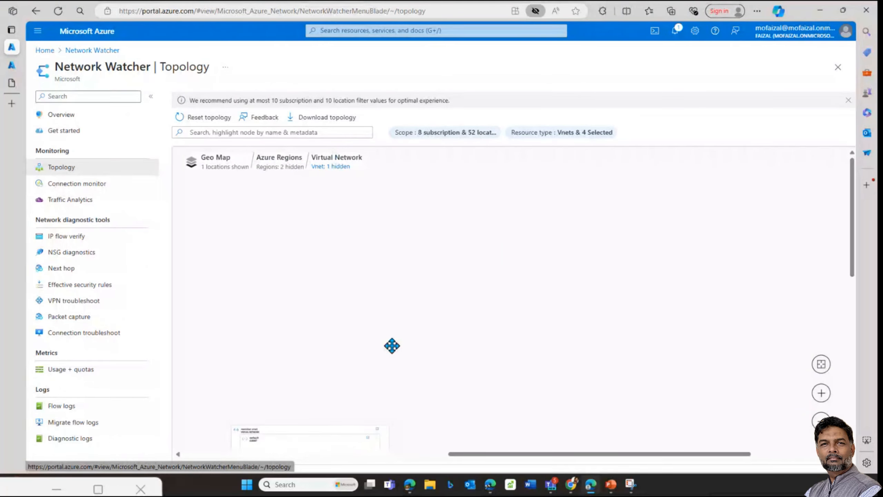
left_click_drag(363, 345, 560, 214)
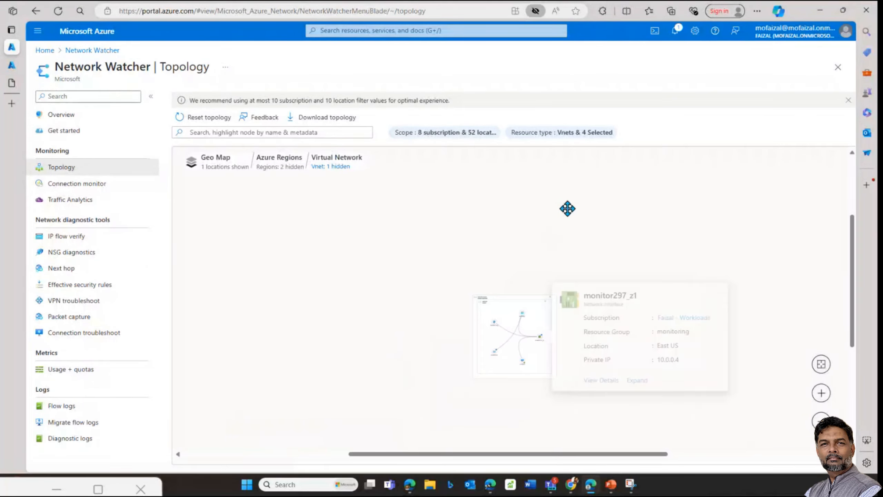
left_click(822, 392)
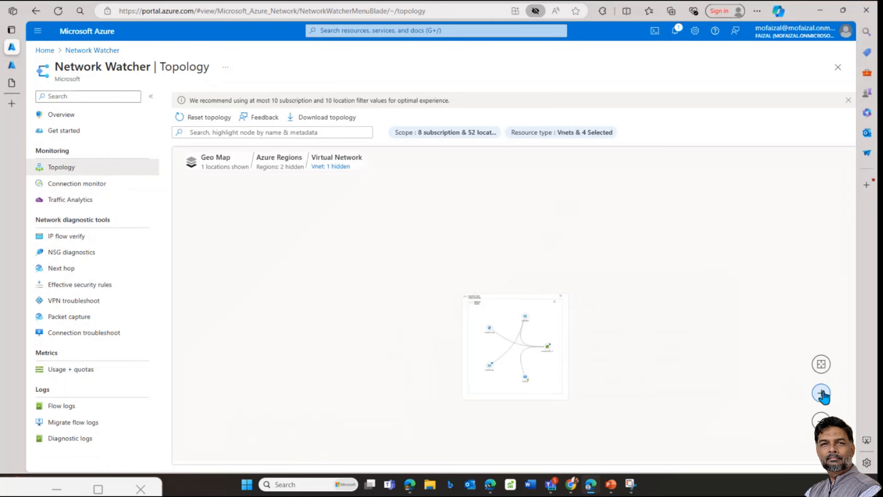
left_click(822, 393)
left_click(822, 393)
left_click_drag(684, 367, 598, 324)
left_click(286, 163)
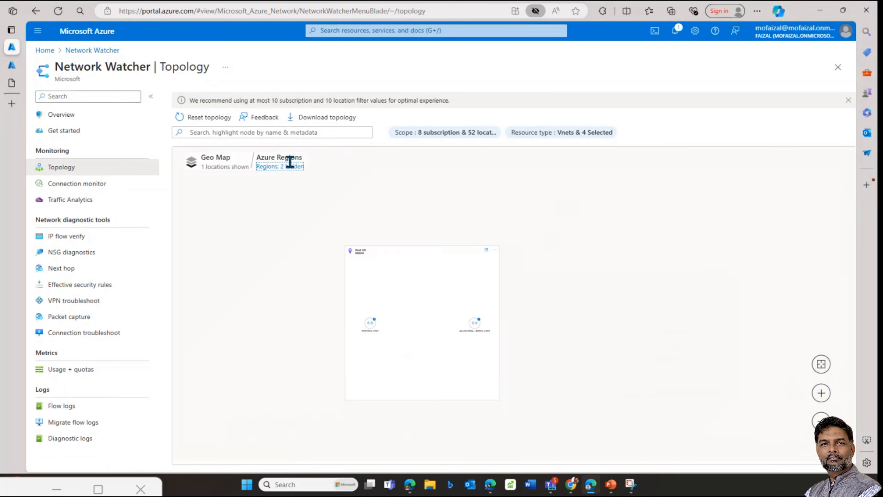
Step: Drill into Southeast Asia, check targetvm-vnet, then show the sourcevmVNET details panel
left_click(219, 159)
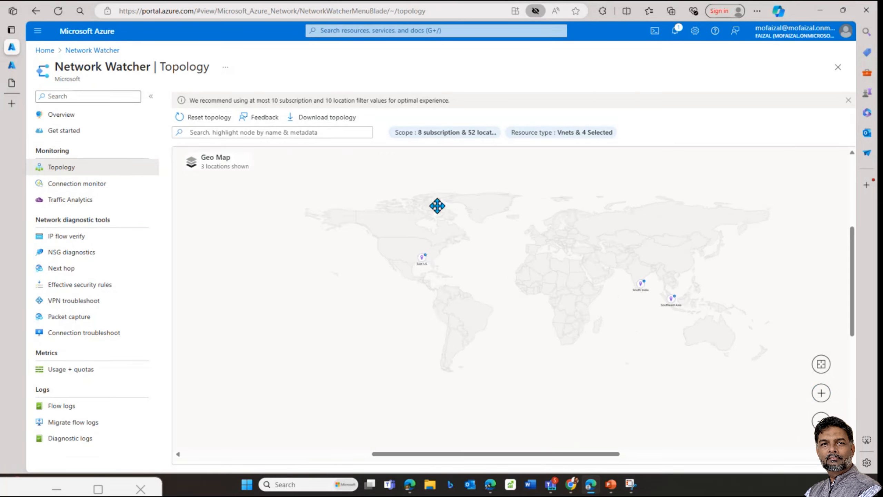
left_click(674, 329)
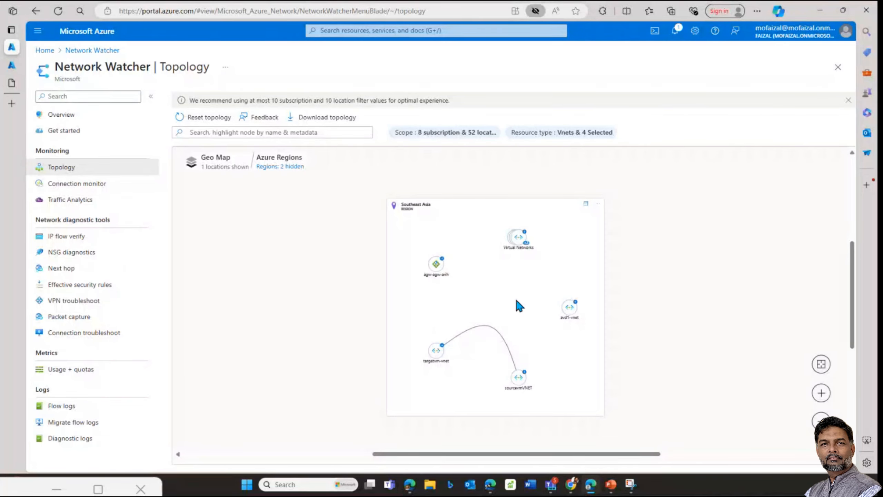
left_click(438, 348)
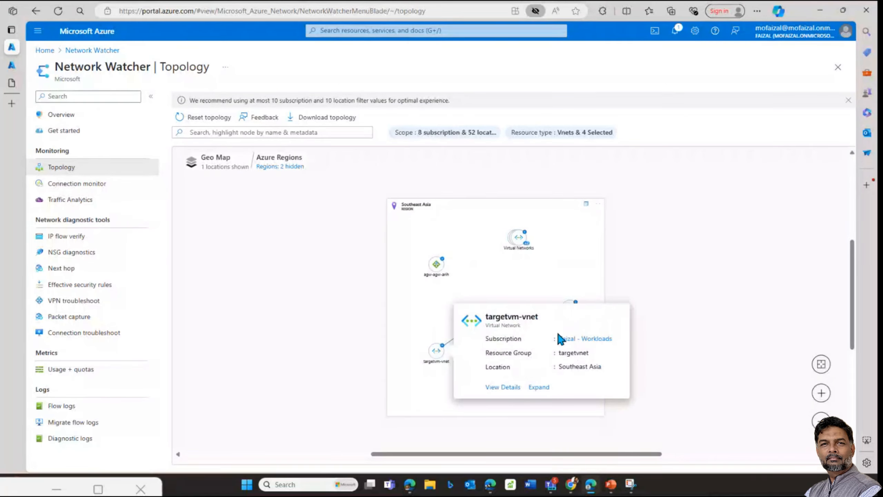
left_click(723, 331)
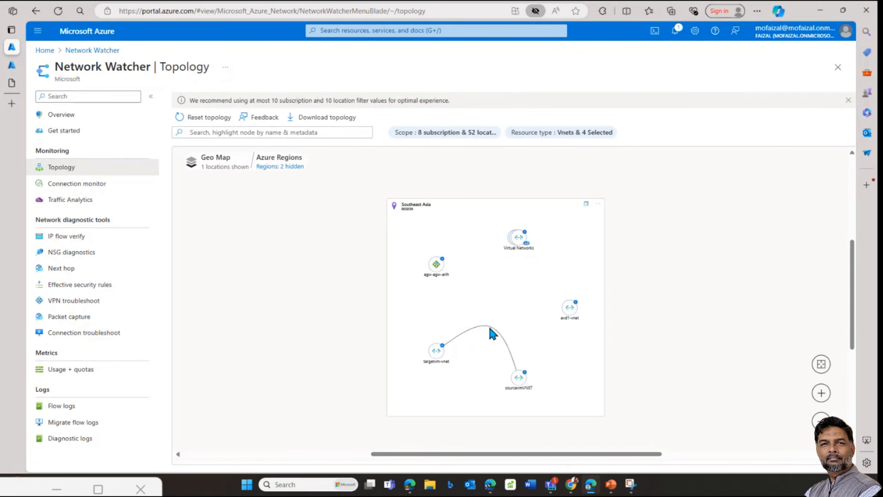
left_click(520, 374)
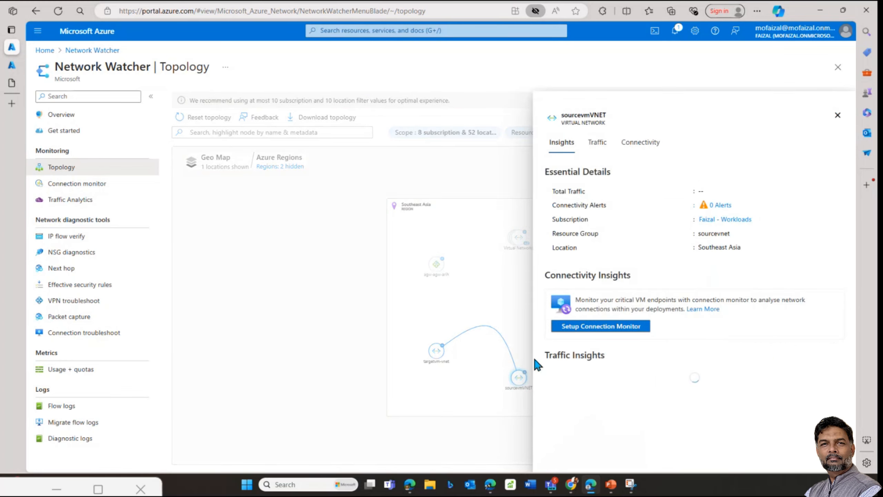
Step: Drill into sourcevmVNET and view the subnetnsg security group details
left_click(524, 373)
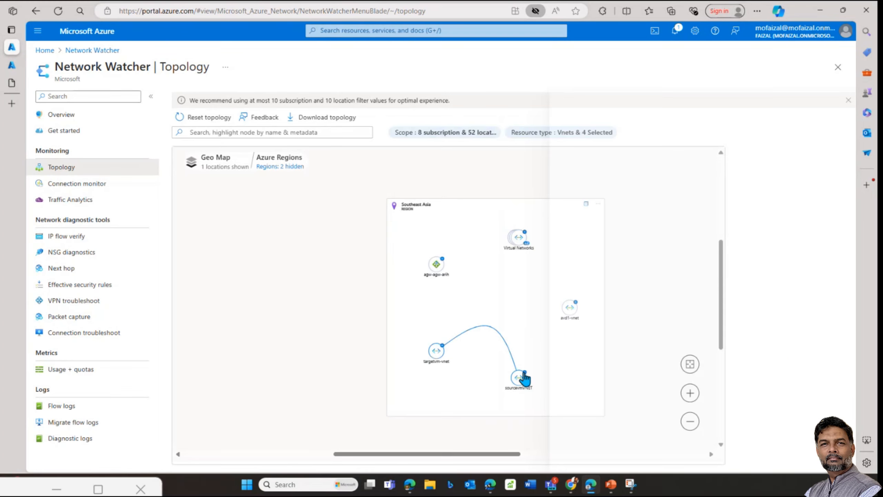
left_click(524, 375)
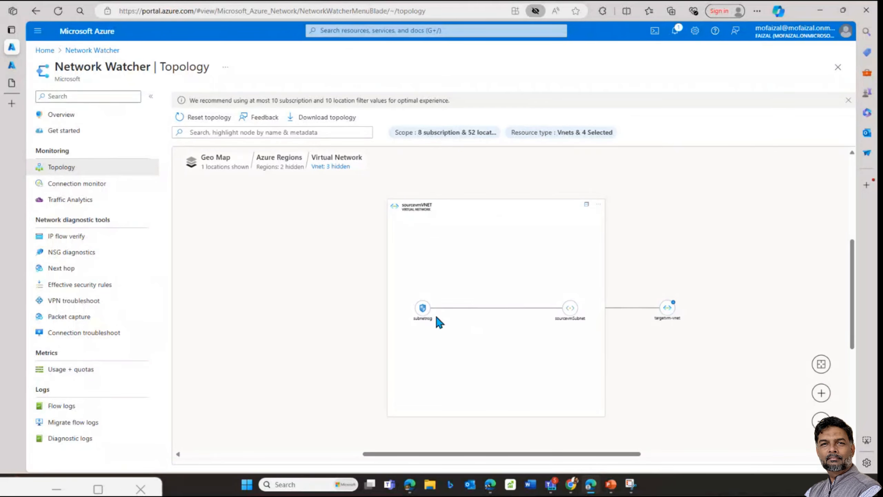
left_click(424, 310)
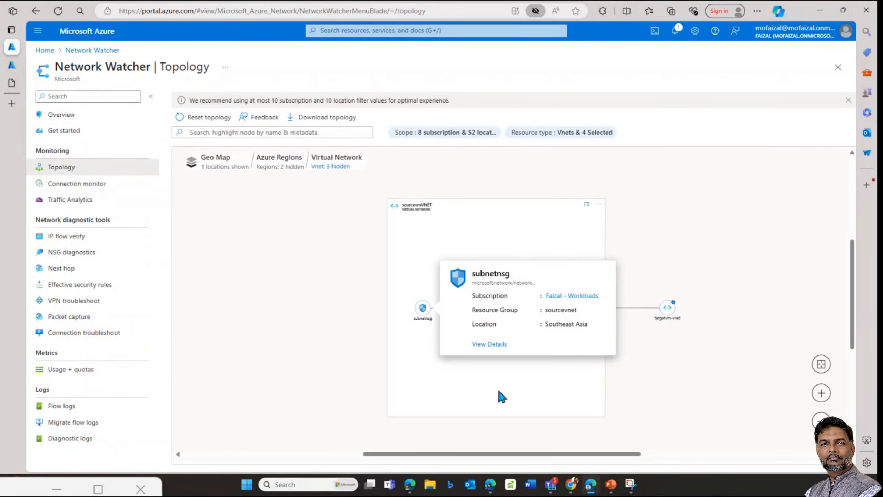
Step: Expand targetvm-vnet, inspect the targetvm subnet, and close the Topology blade
mouse_move(574, 307)
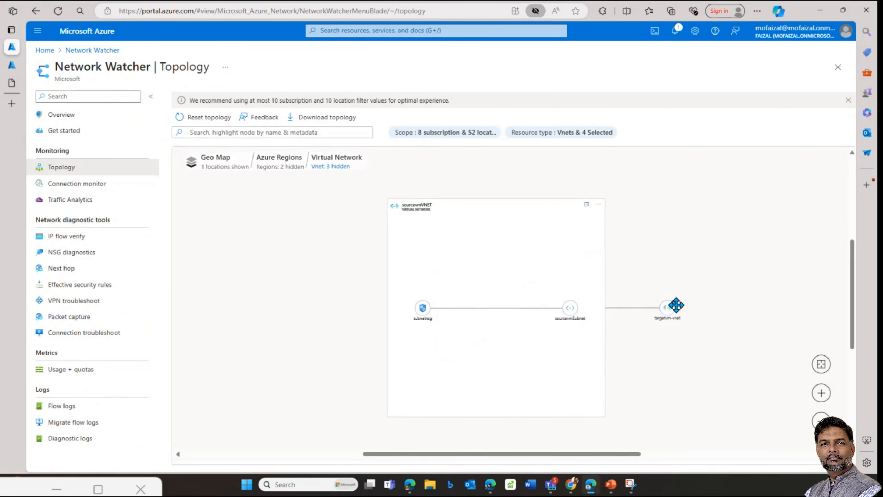
left_click(673, 305)
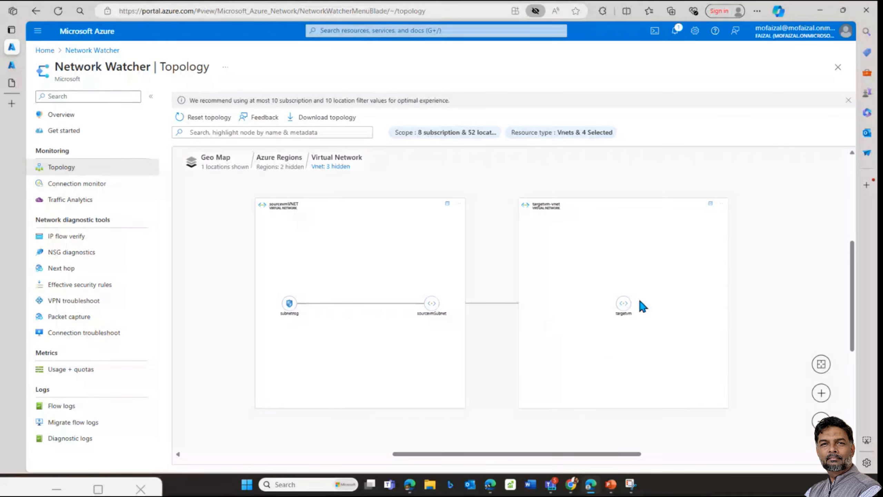
mouse_move(624, 305)
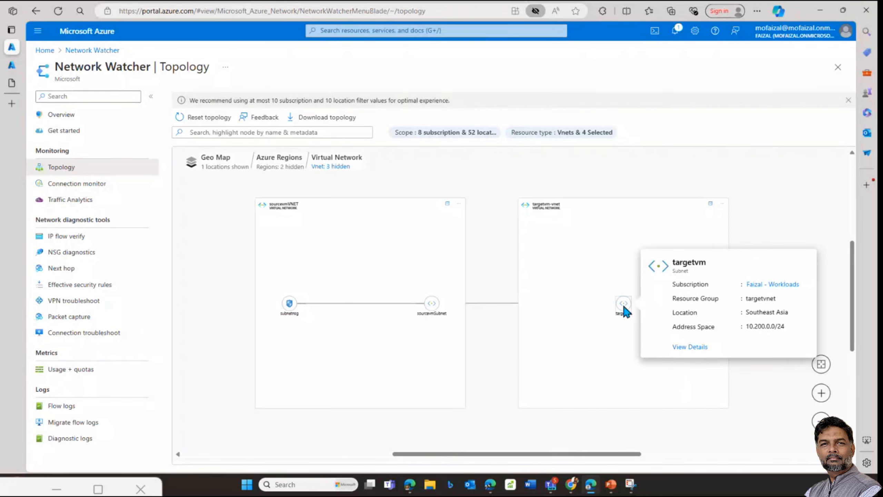
left_click(623, 304)
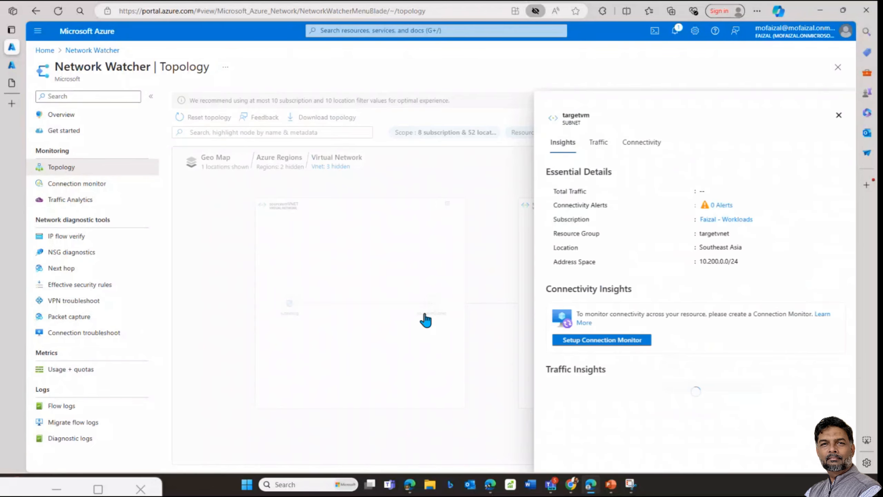
left_click(838, 68)
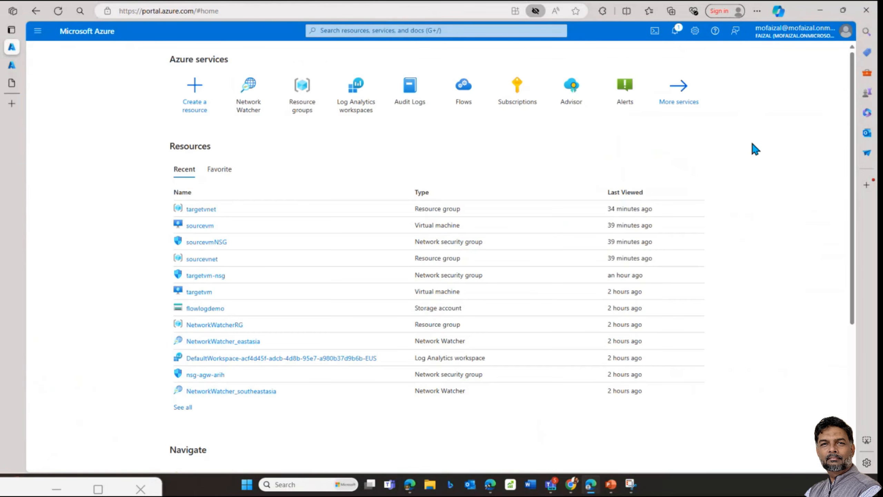
Step: In Network Watcher Topology, set the scope to all subscriptions and save
left_click(256, 101)
left_click(72, 168)
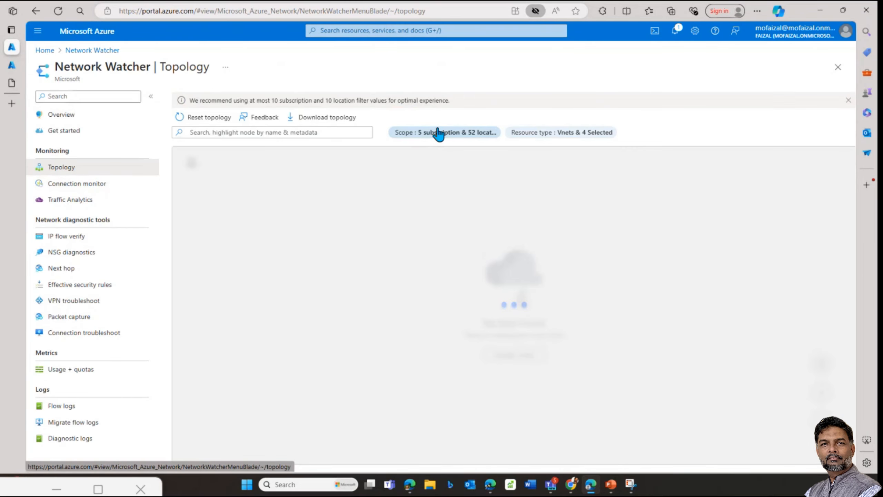
left_click(439, 135)
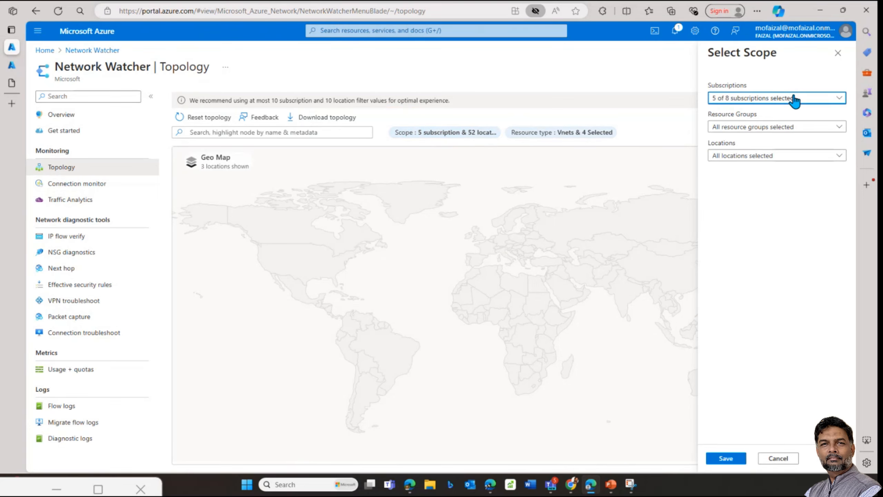
left_click(795, 98)
left_click(720, 132)
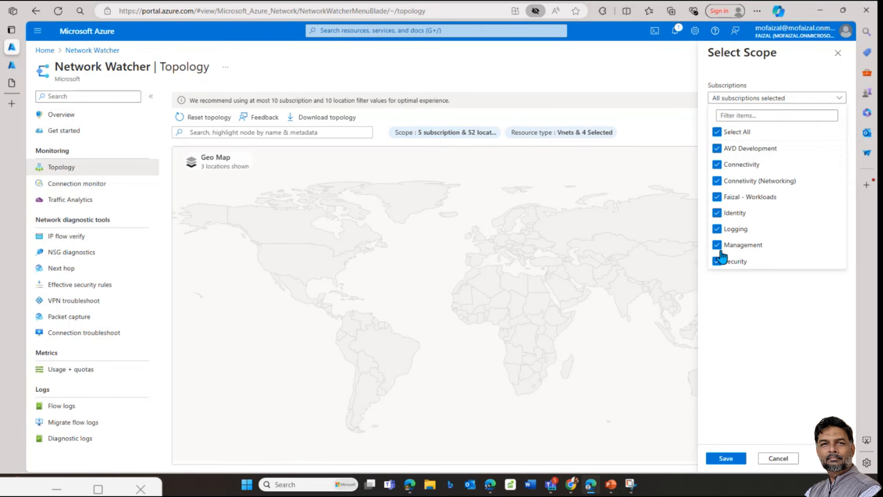
left_click(726, 458)
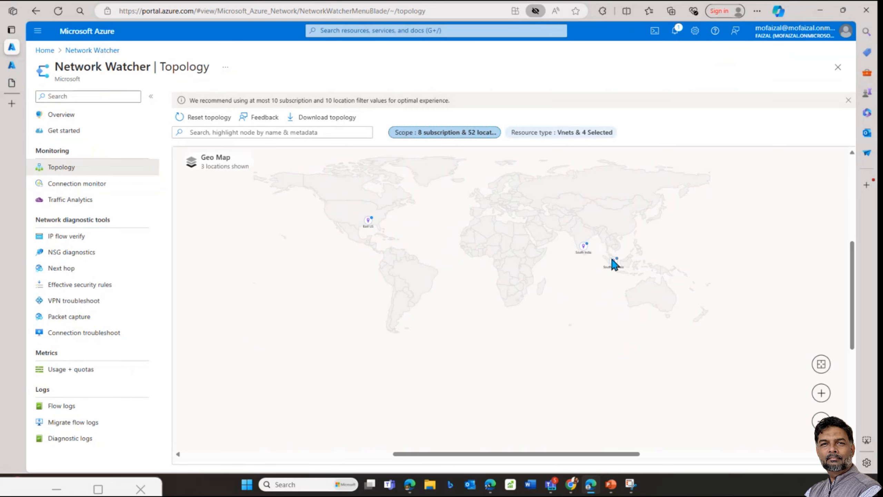
Step: View the Southeast Asia region details, then return to the Network Watcher overview
left_click(615, 262)
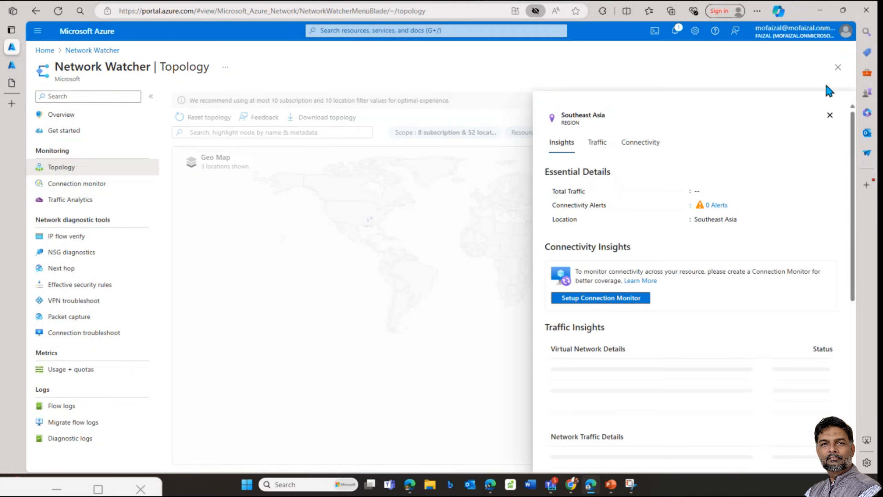
left_click(840, 72)
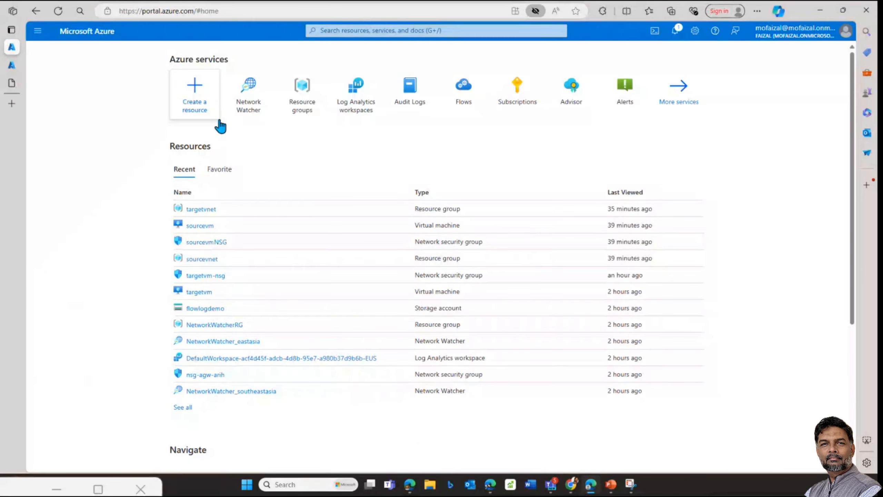
left_click(254, 115)
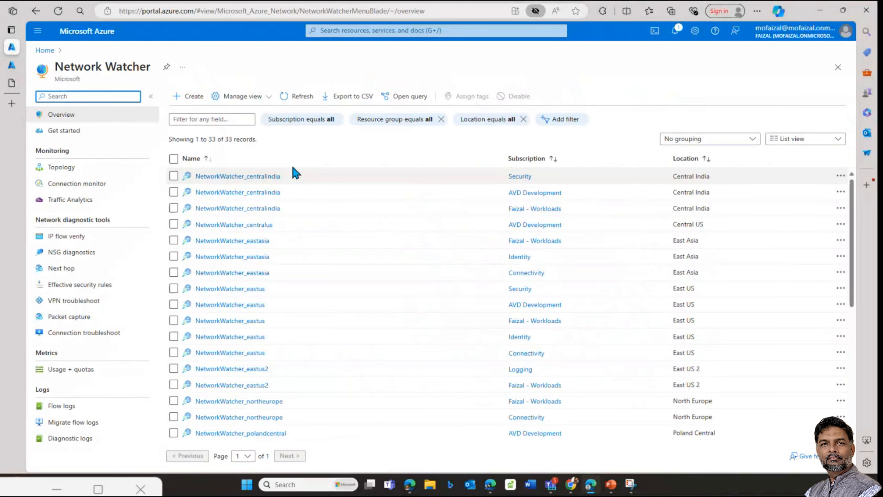
Step: Set the Topology scope to all 8 subscriptions and save
left_click(85, 168)
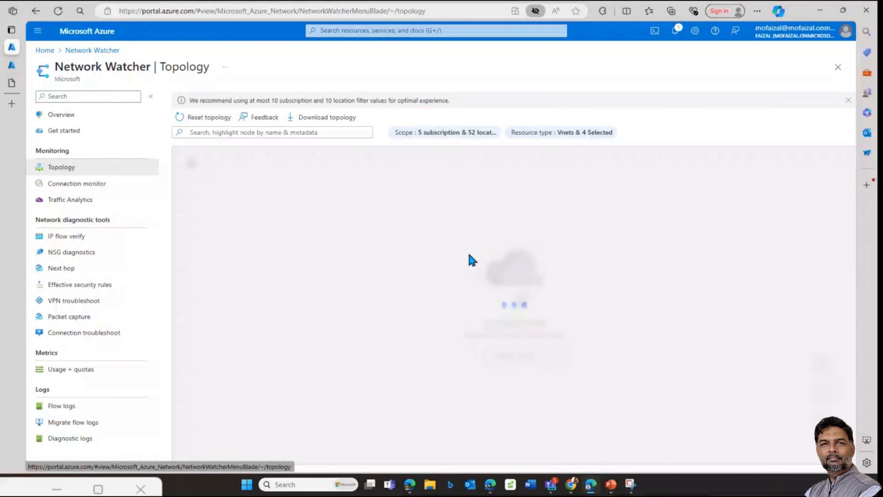
left_click(436, 136)
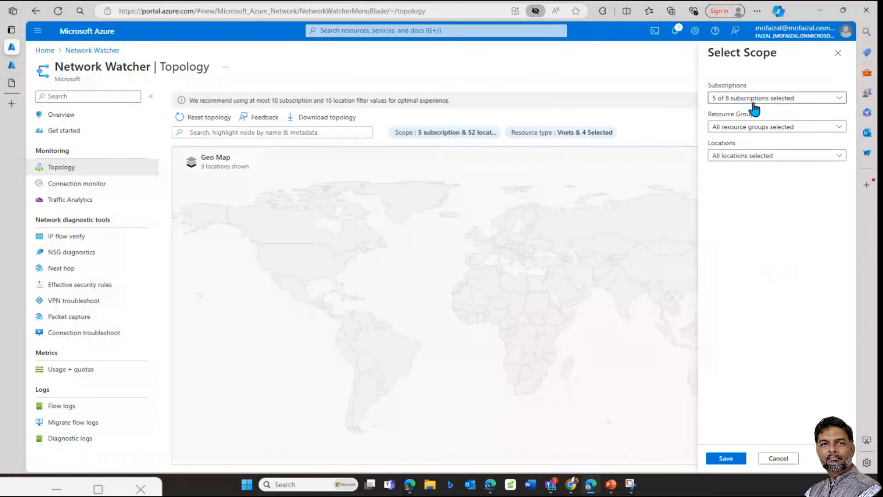
left_click(751, 100)
left_click(718, 134)
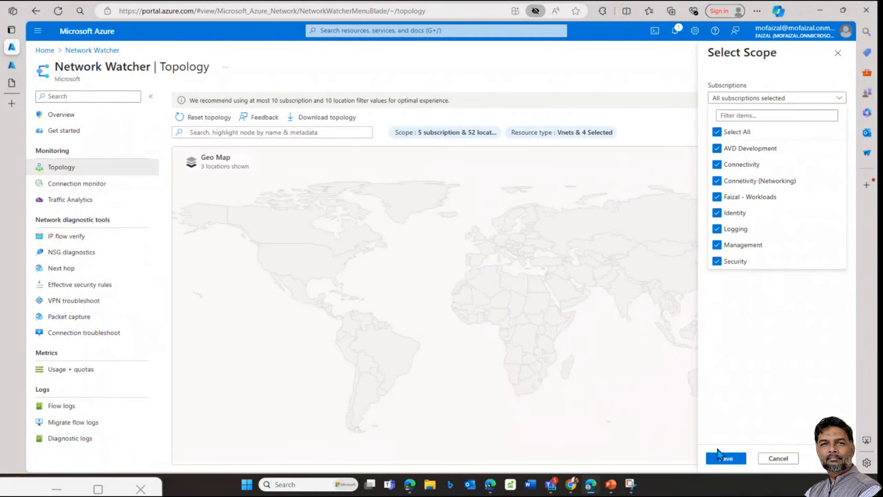
left_click(718, 455)
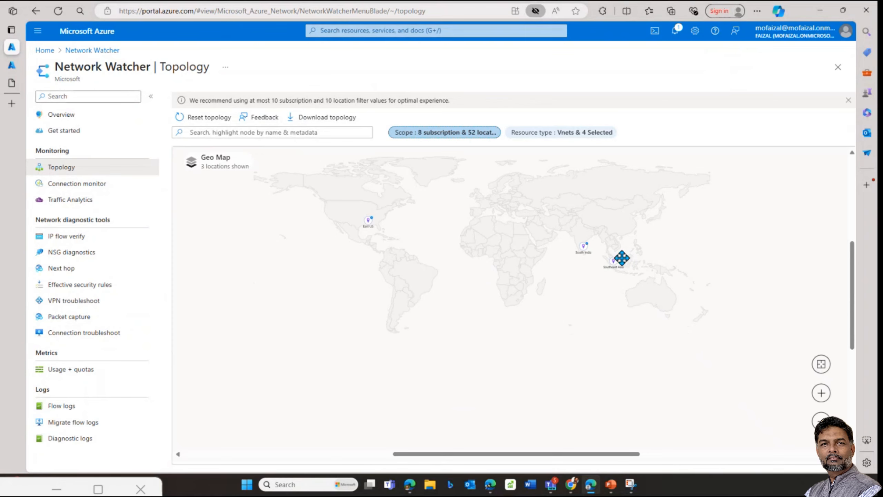
Step: Drill into the Southeast Asia region and pan its virtual network diagram into view
left_click(614, 262)
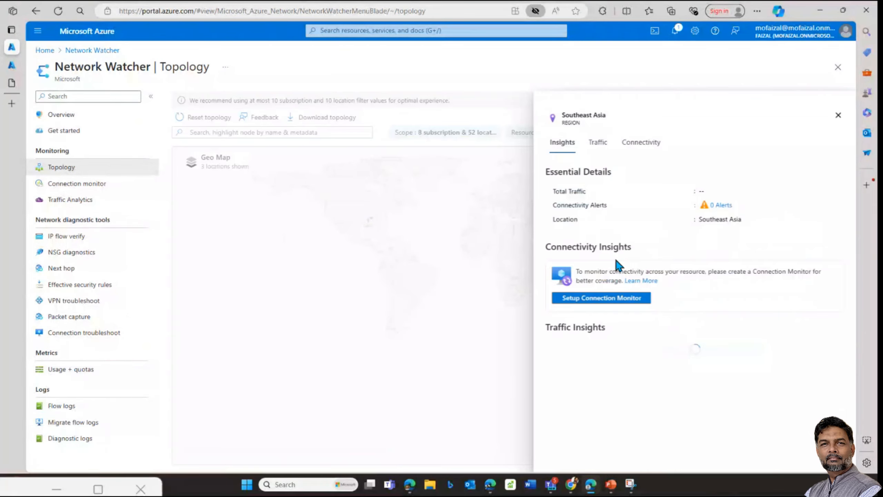
left_click(449, 173)
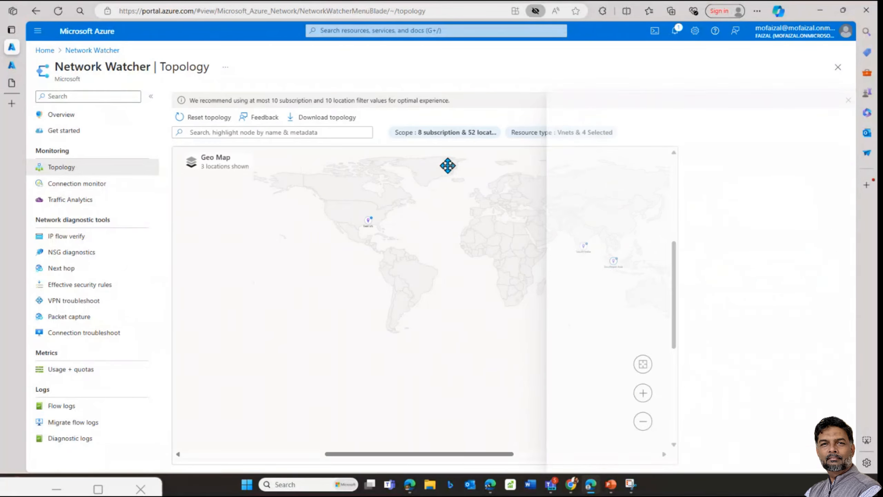
double_click(615, 259)
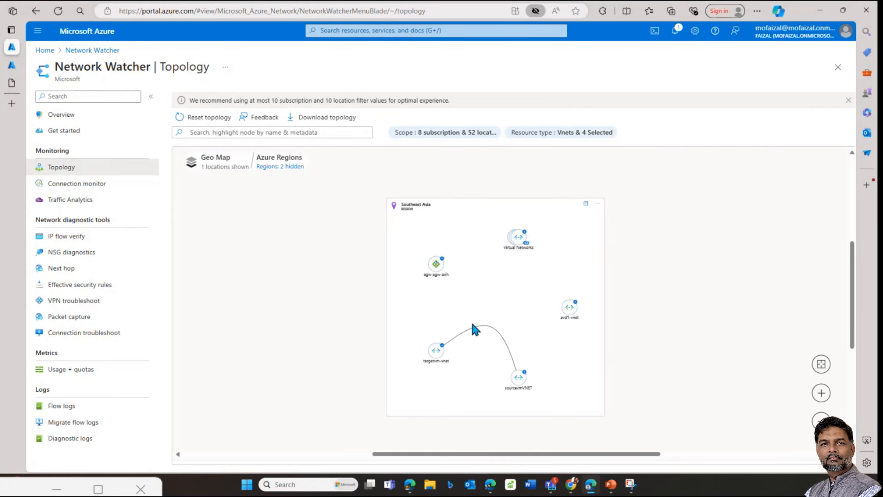
left_click_drag(445, 351, 436, 314)
Step: Expand the Virtual Networks group and inspect the agw-agw-arih gateway's frontend IP and nodes
left_click(517, 211)
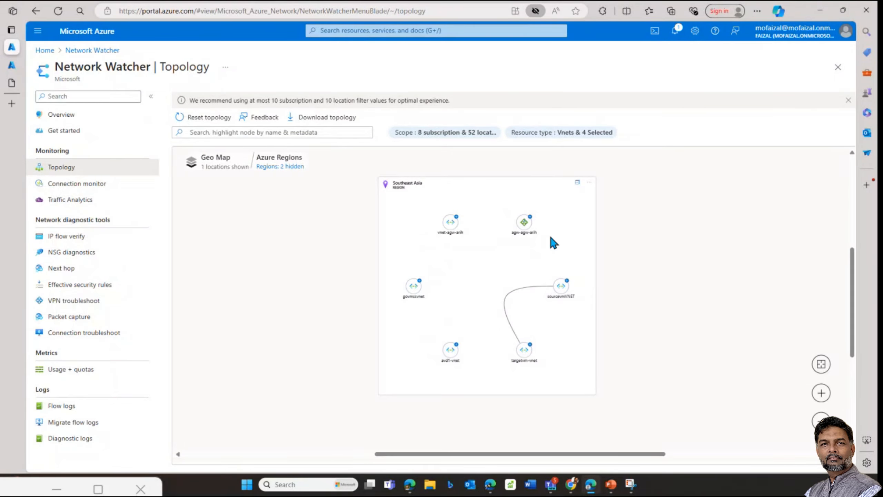
left_click(526, 223)
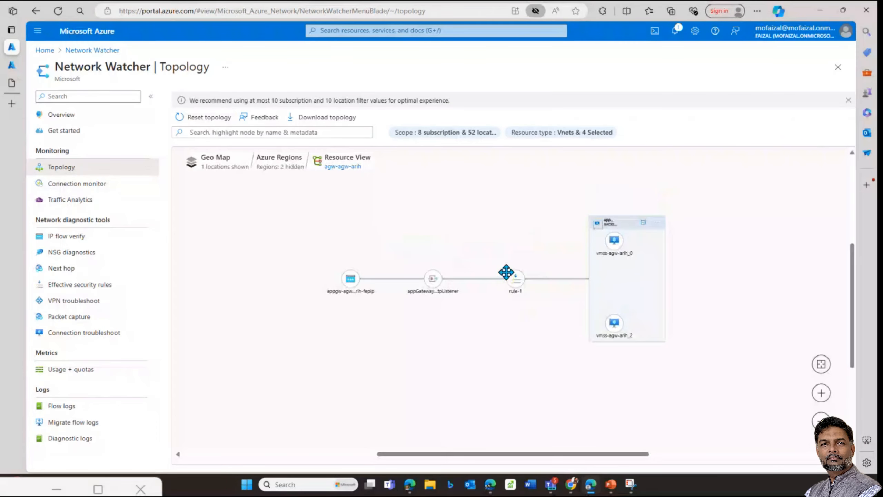
left_click(324, 317)
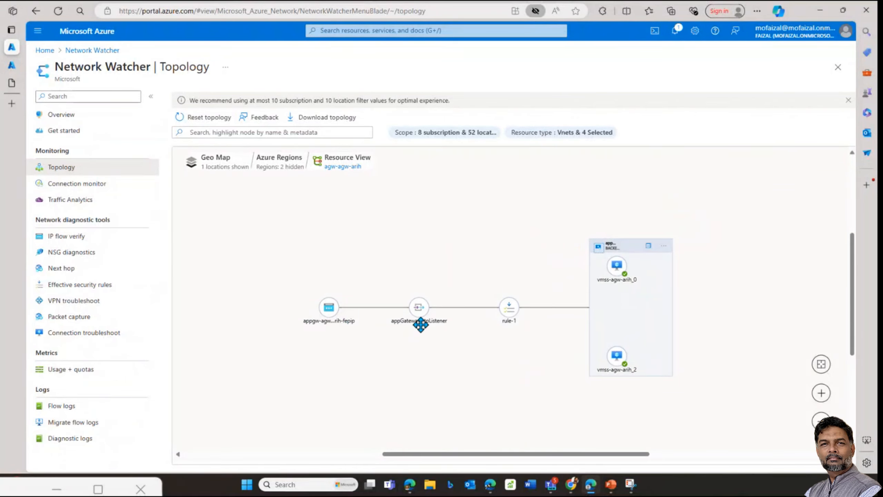
mouse_move(503, 309)
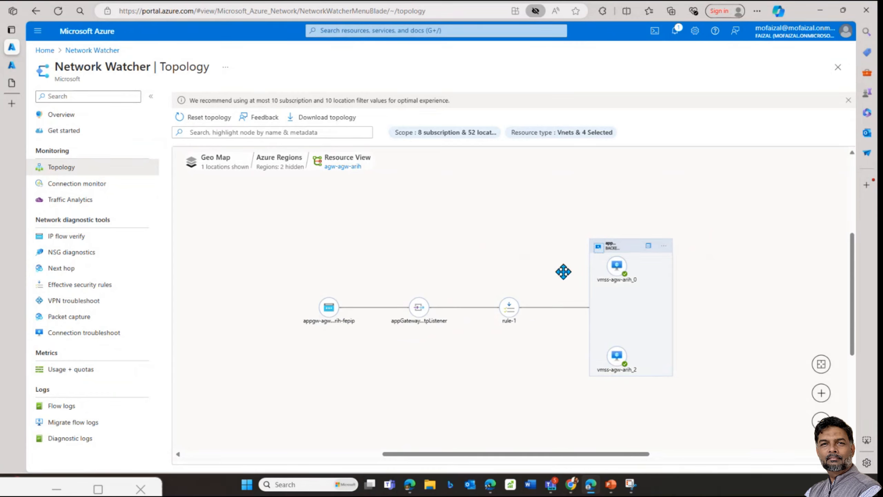
Step: Download the topology as topology.svg, review it, then reset the topology to the geo map
left_click(321, 120)
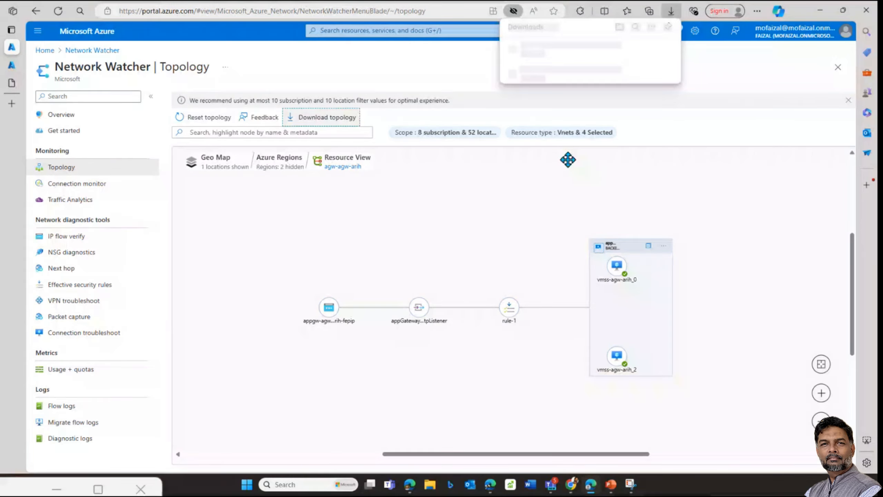
left_click(536, 55)
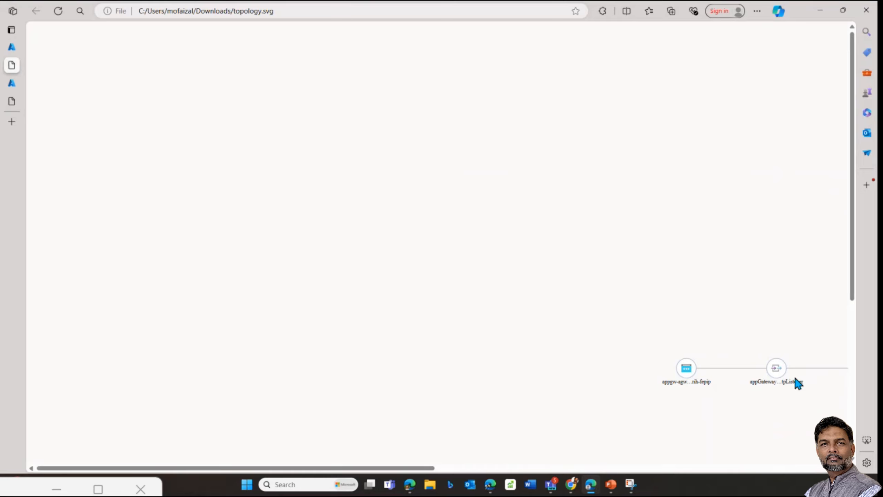
scroll(614, 365, "right", 10)
scroll(614, 364, "down", 3)
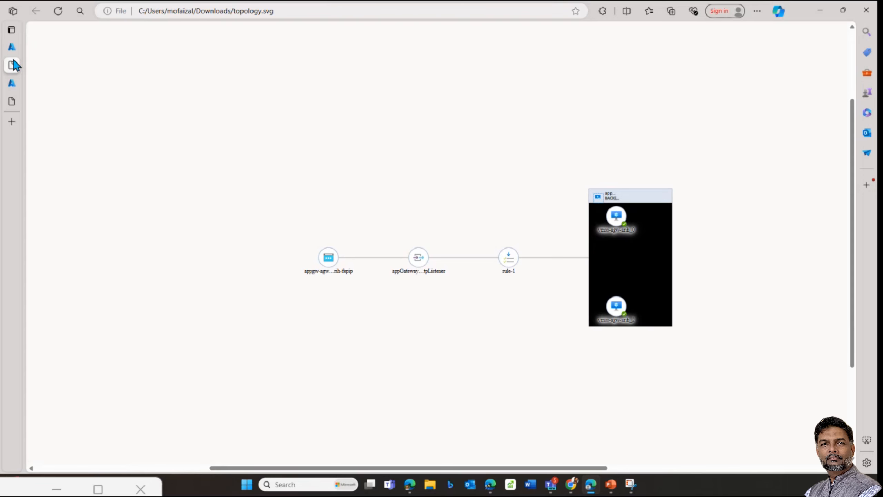
left_click(26, 65)
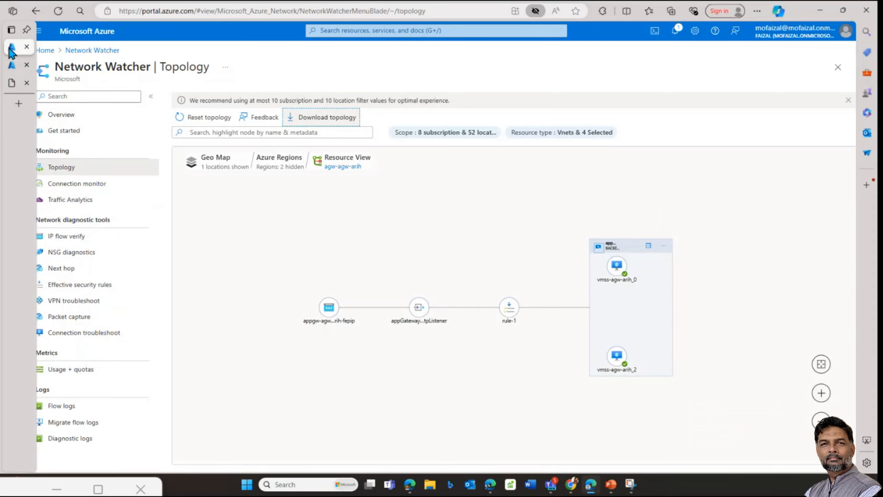
left_click(284, 159)
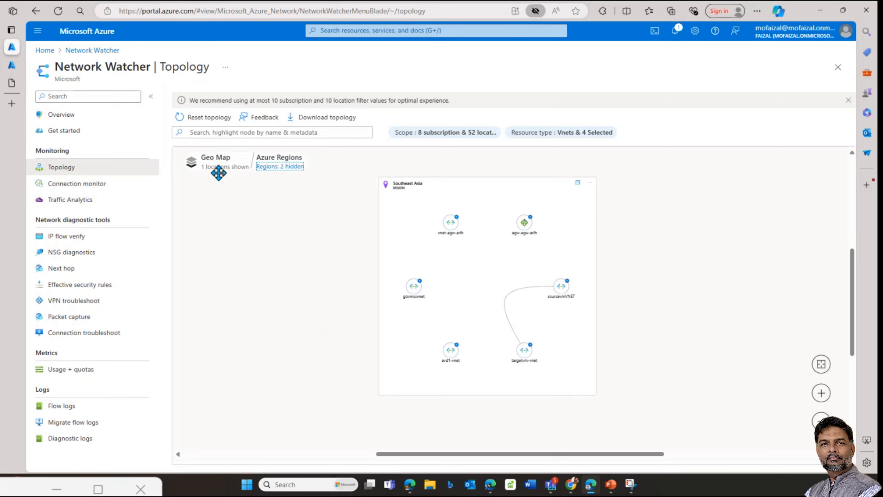
left_click(209, 118)
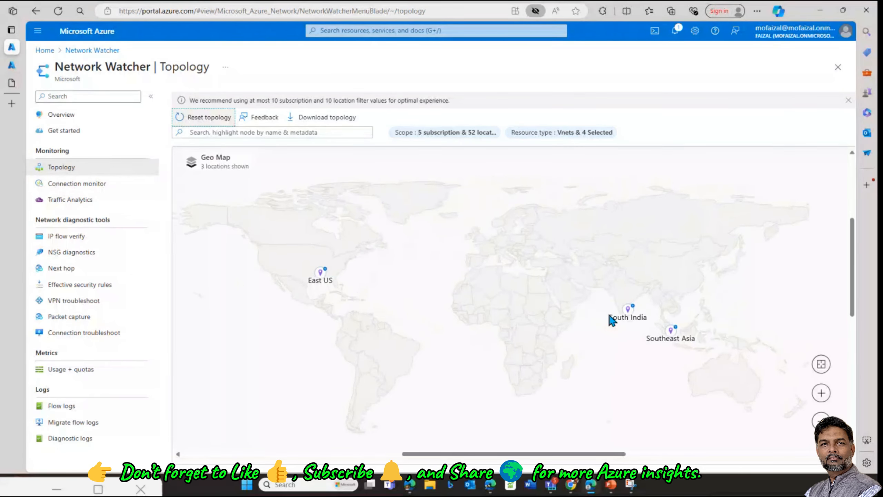
Step: Start a new connection monitor named 'connection' in the Workloads subscription
mouse_move(609, 315)
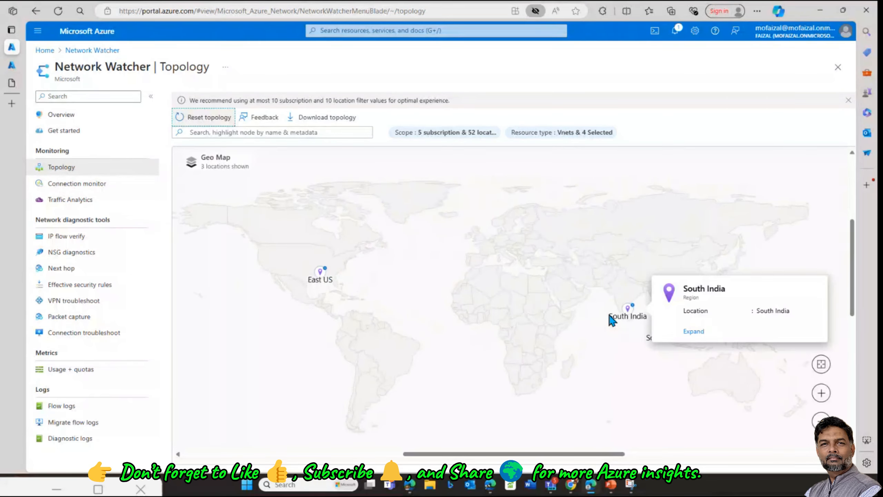
left_click(77, 183)
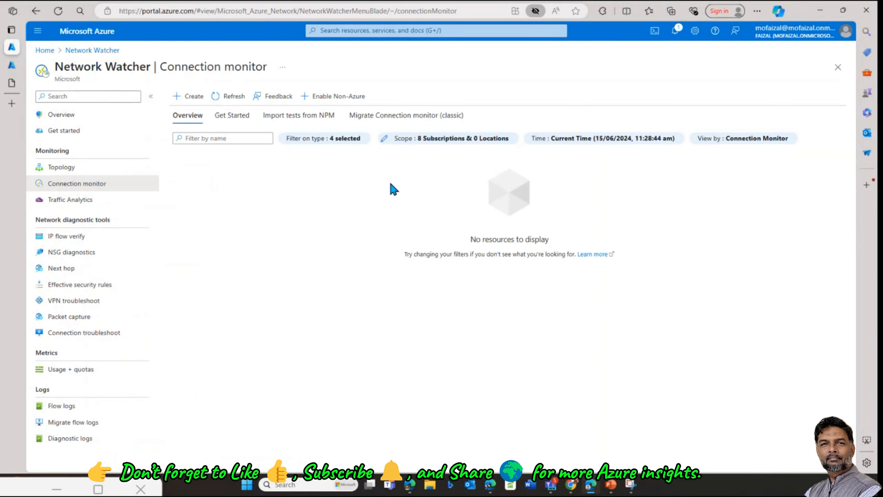
left_click(192, 105)
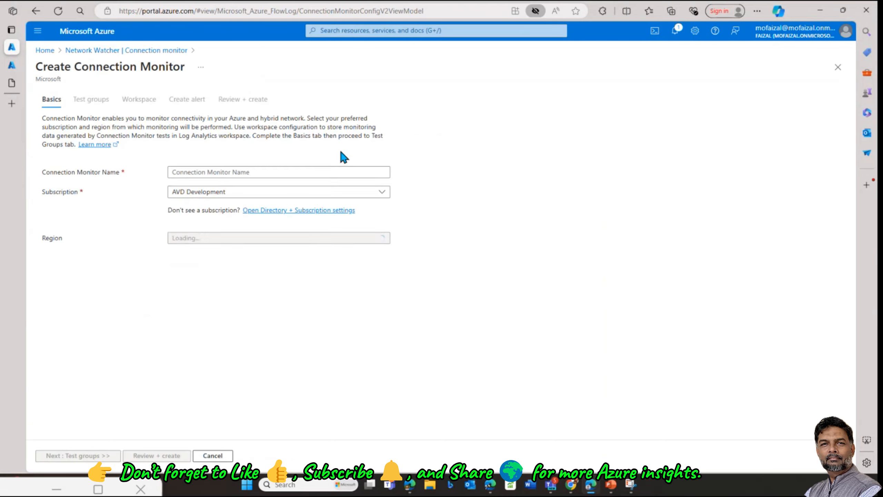
left_click(217, 194)
left_click(205, 281)
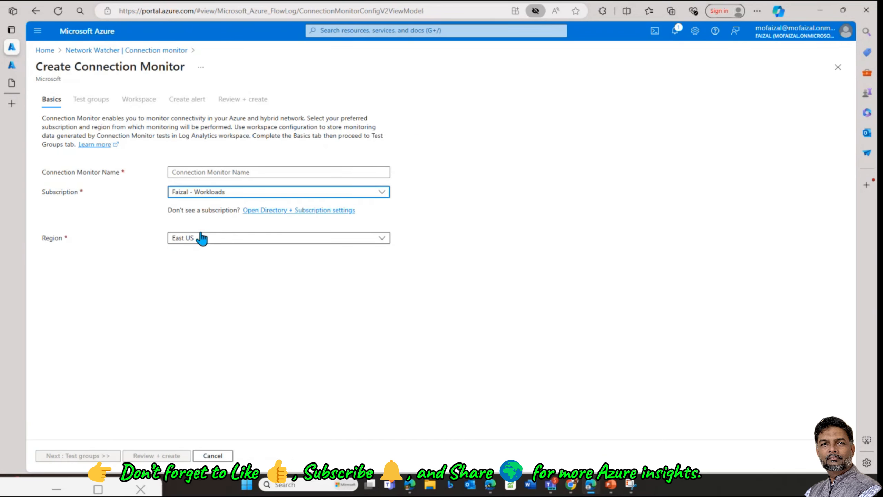
left_click(192, 172)
type("c")
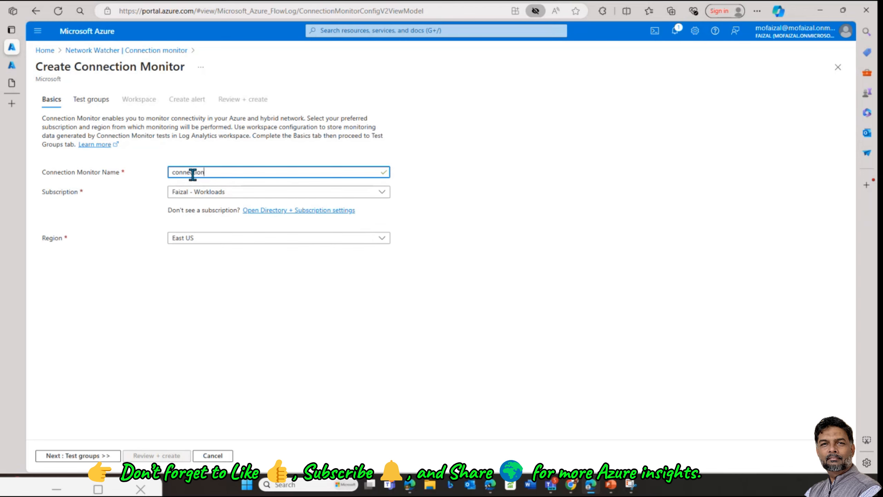
type("onnection")
left_click(91, 100)
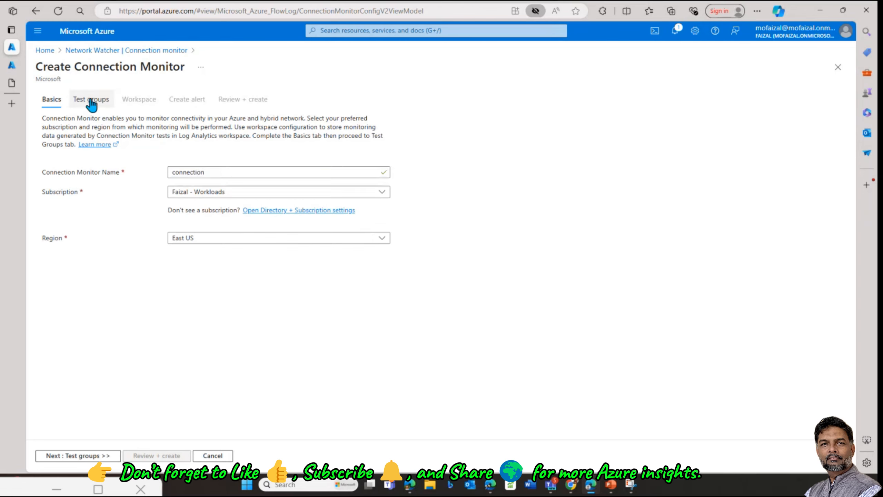
Step: Set the test group region to Southeast Asia and add monitor-vnet as its source
left_click(54, 102)
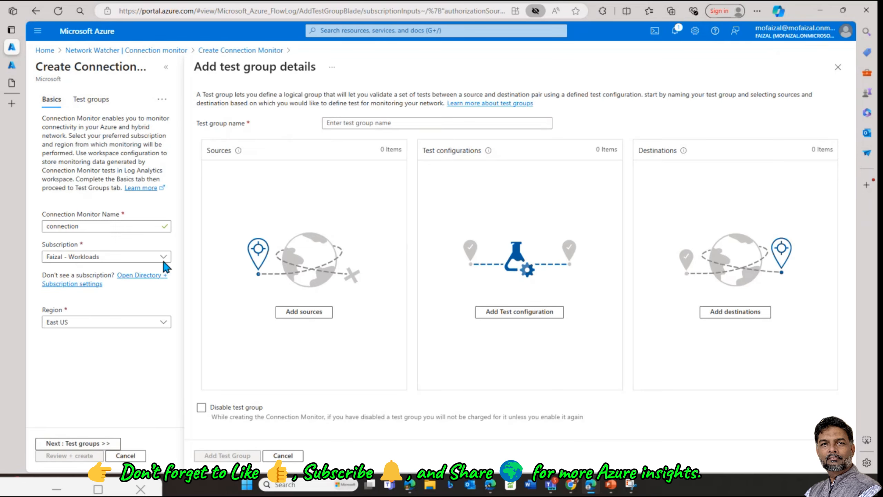
left_click(104, 323)
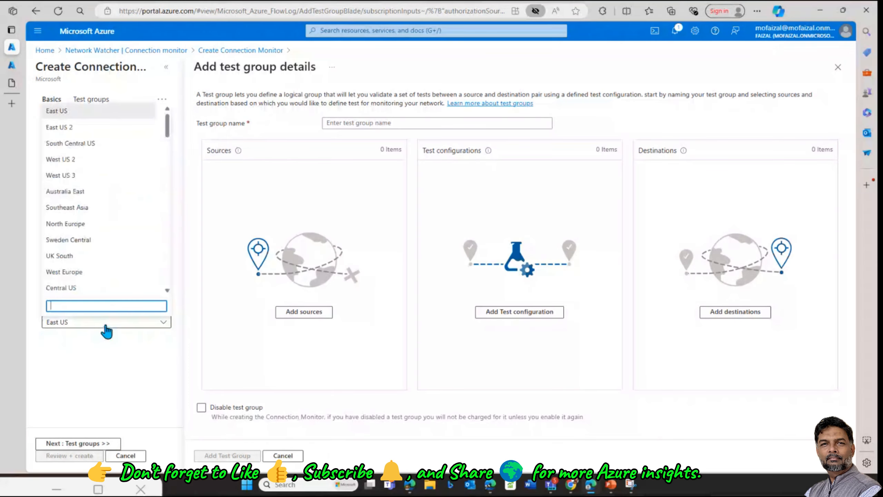
left_click(71, 207)
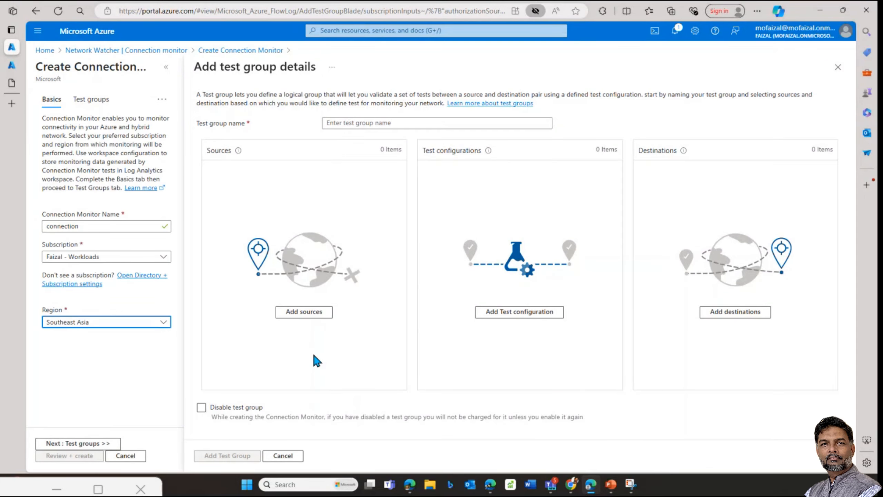
left_click(320, 314)
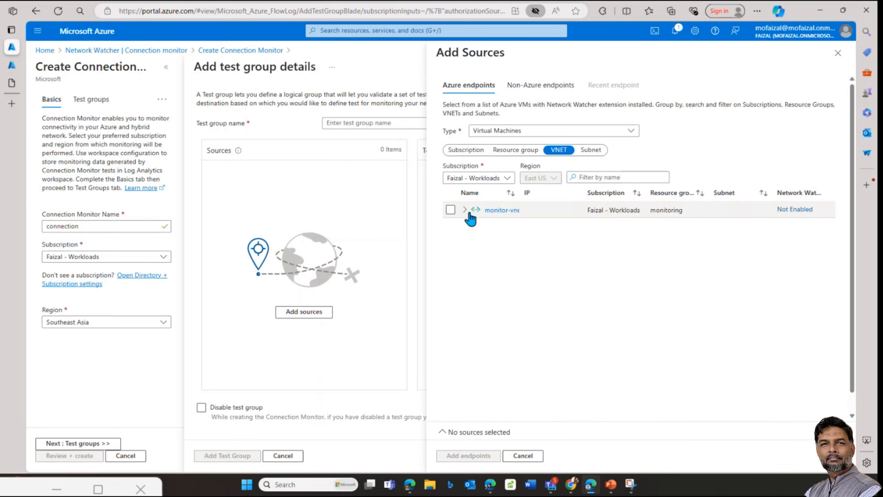
left_click(450, 209)
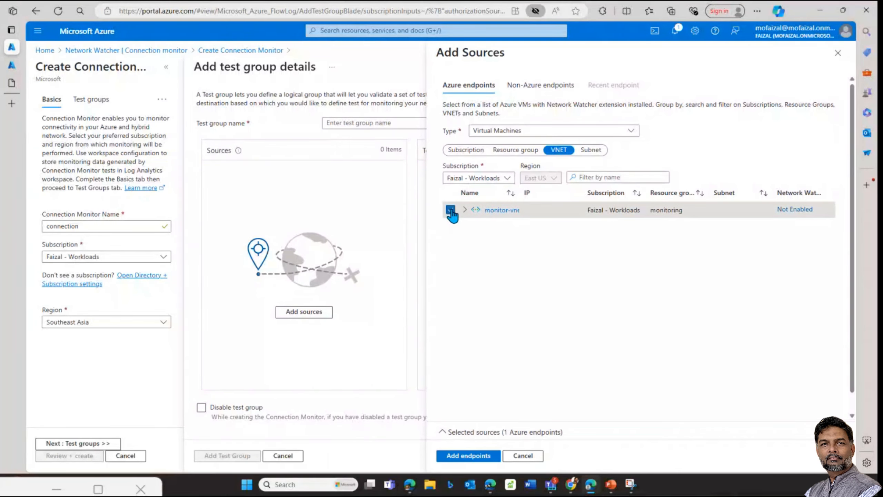
left_click(484, 456)
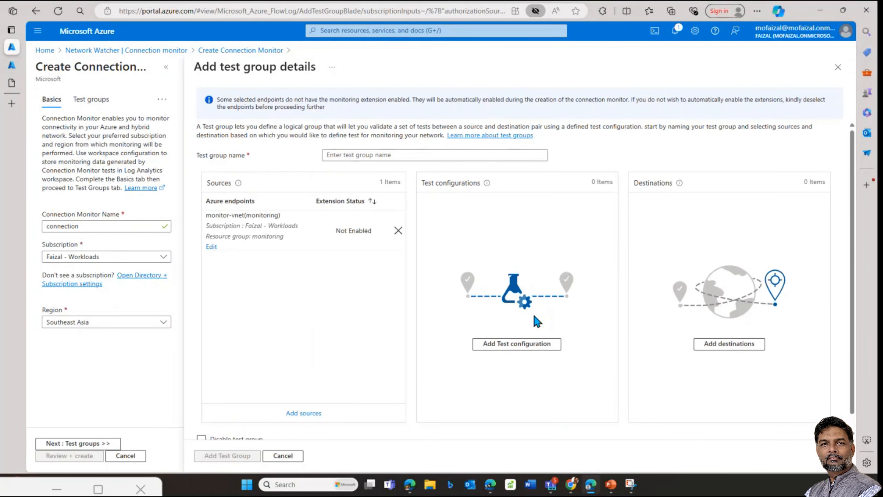
Step: Abandon a draft HTTP test configuration and add sourcevmVNET as the destination
left_click(514, 346)
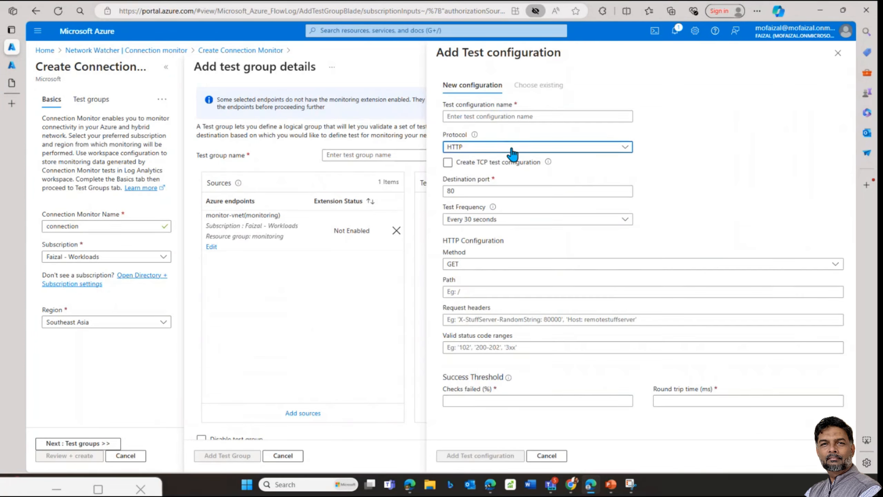
left_click(509, 148)
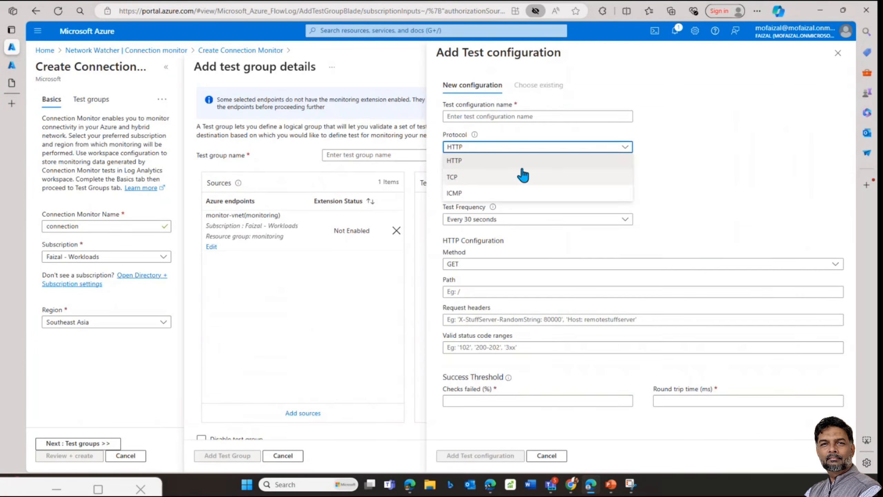
left_click(565, 163)
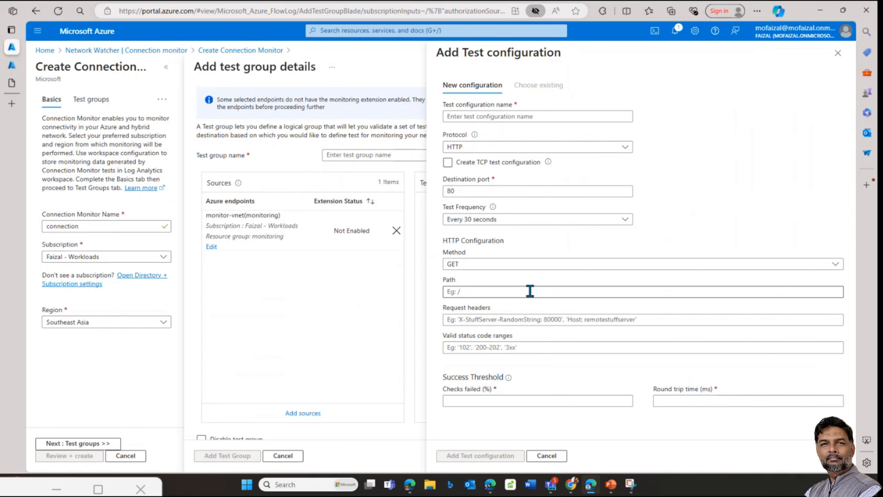
left_click(546, 456)
left_click(732, 344)
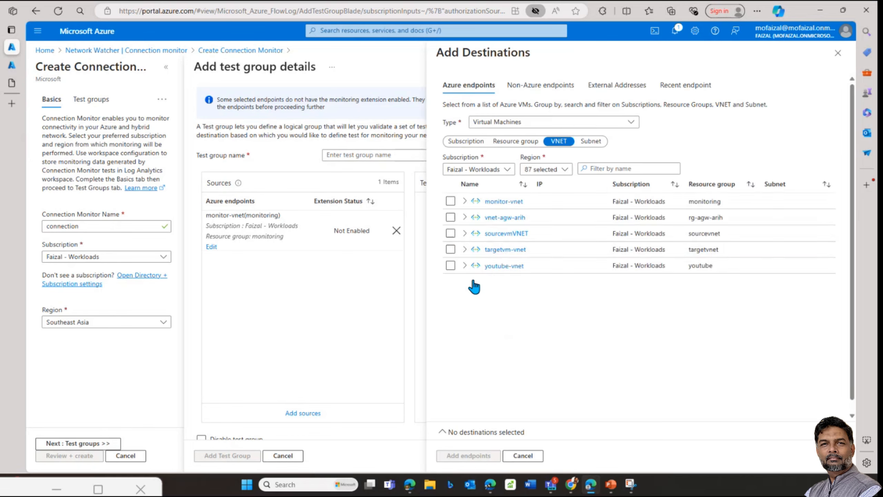
left_click(450, 233)
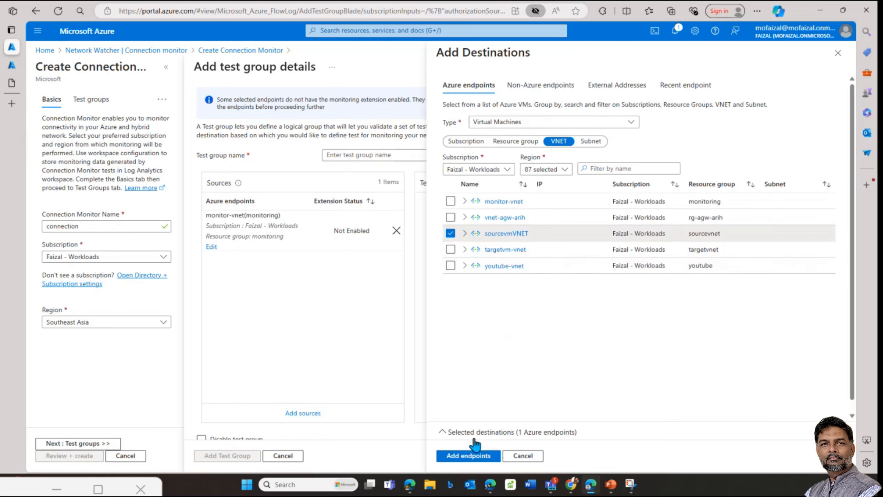
left_click(468, 456)
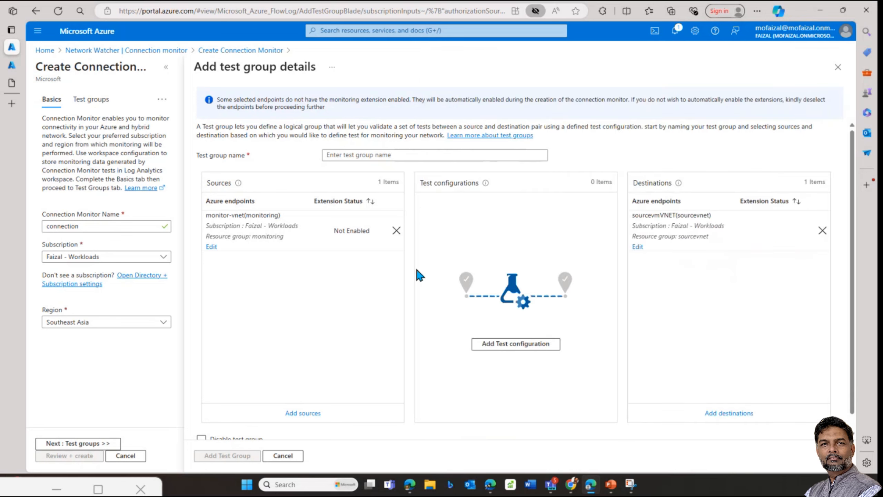
Step: Set up an HTTP test configuration every 30 seconds with 1% checks failed and 100 ms round trip
left_click(497, 346)
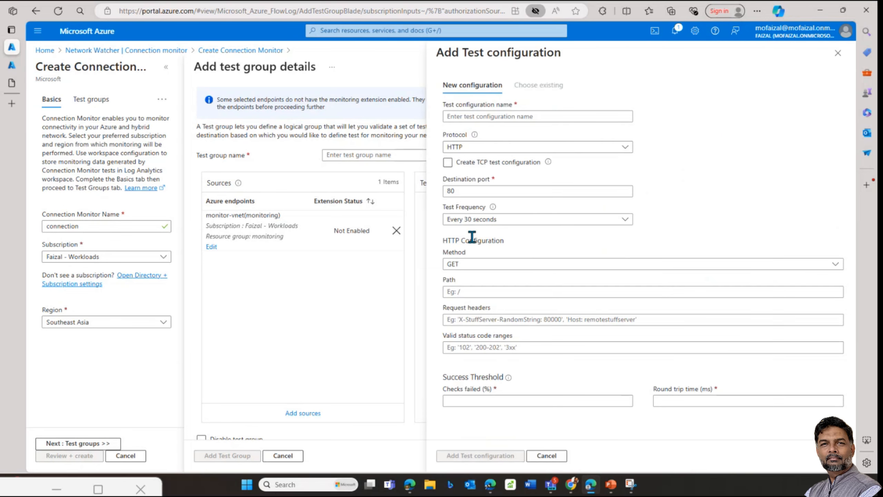
left_click(487, 220)
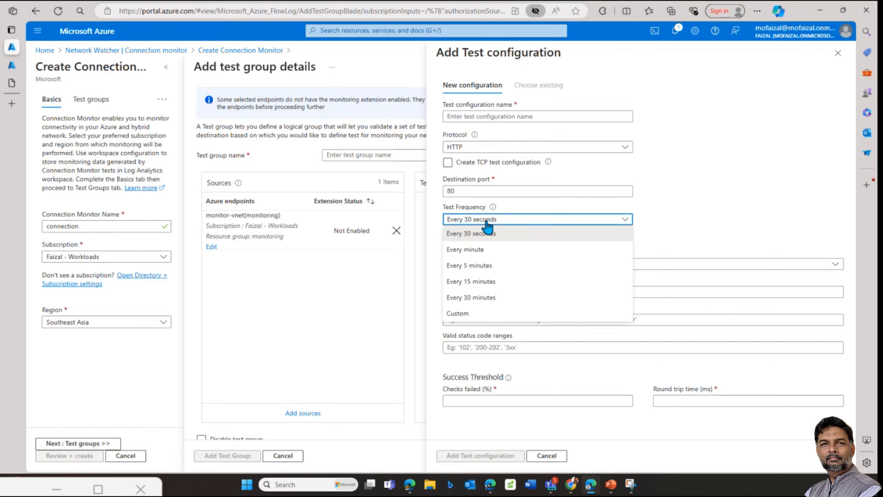
left_click(486, 222)
left_click(477, 401)
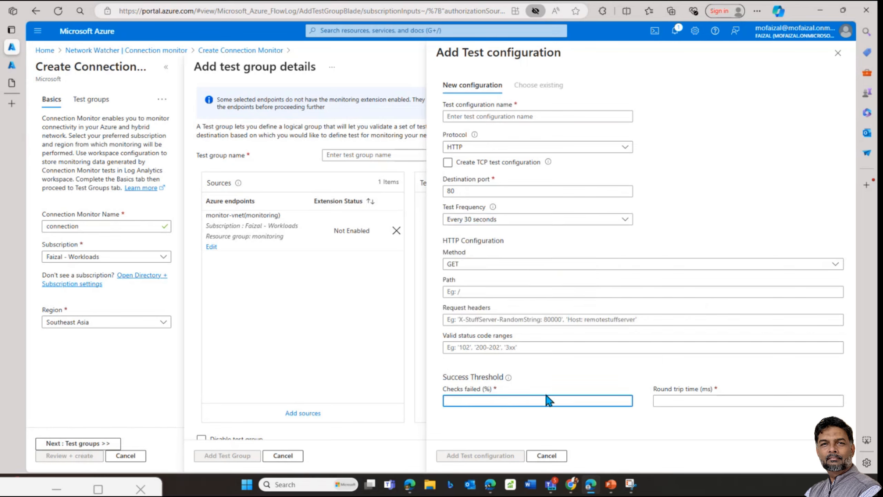
type("1-")
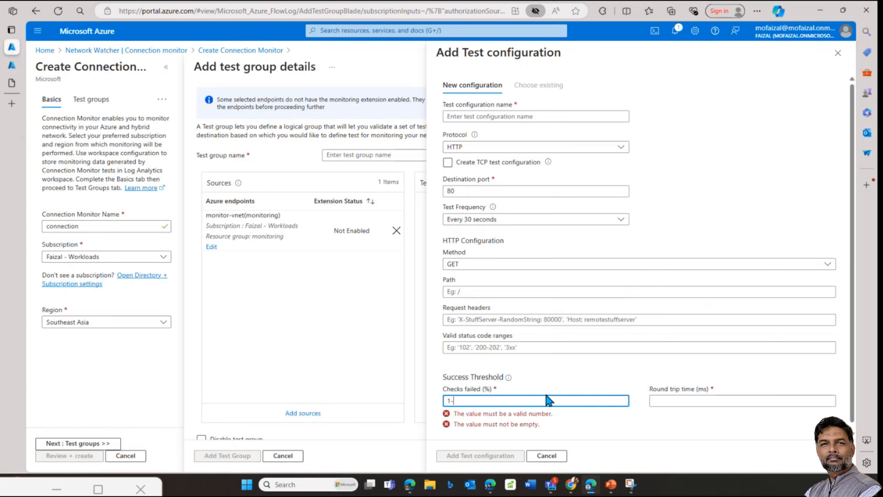
key("BackSpace")
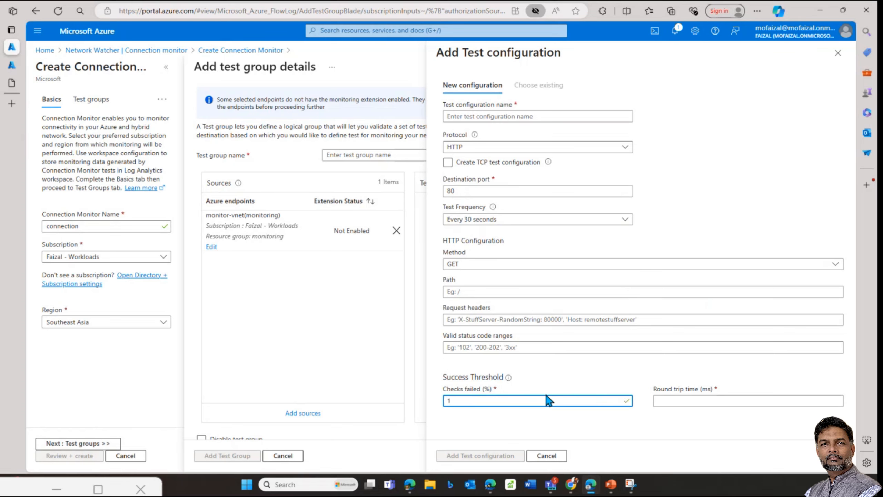
left_click(693, 400)
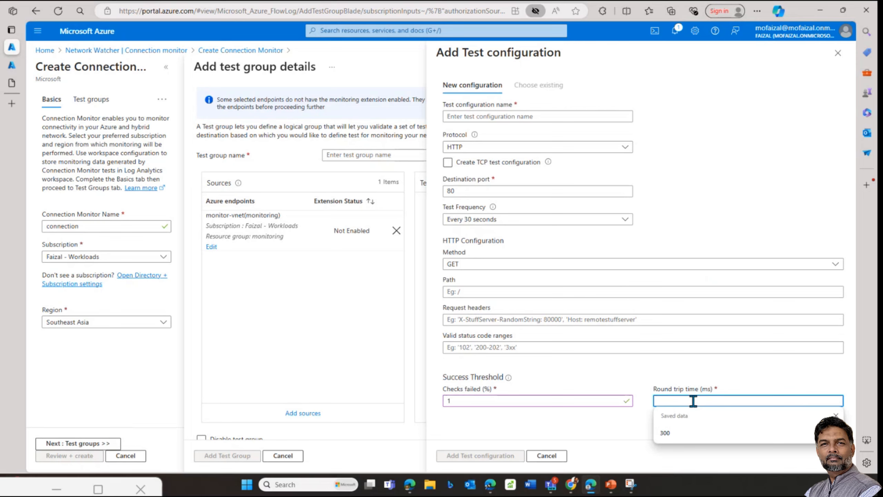
type("100")
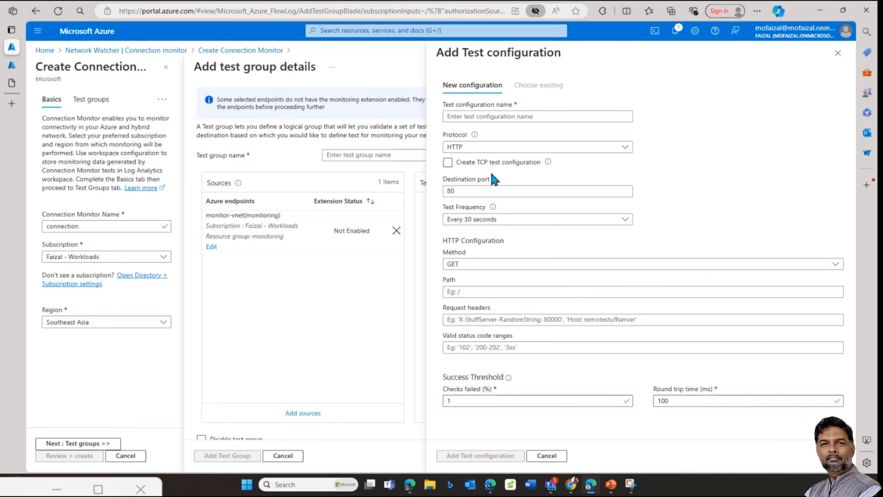
Step: Name the test configuration 'test' and add it to the test group
left_click(482, 116)
type("test")
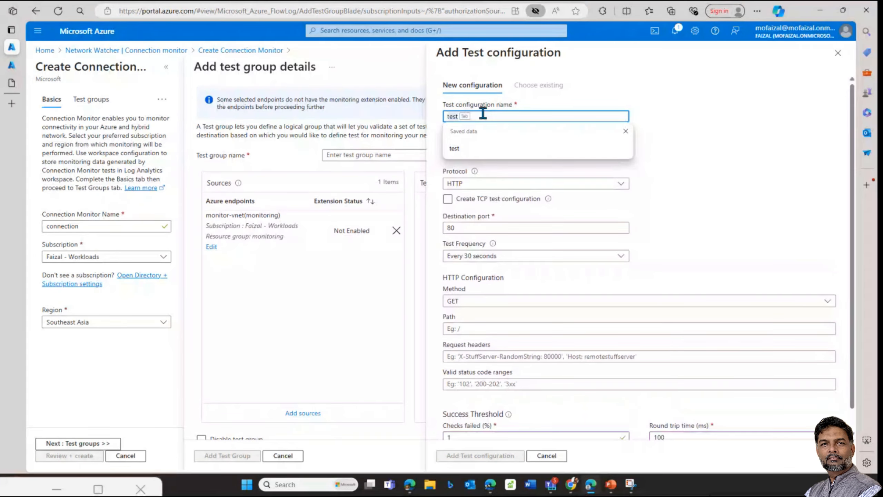
left_click(678, 146)
left_click(506, 116)
type("tes")
key("Tab")
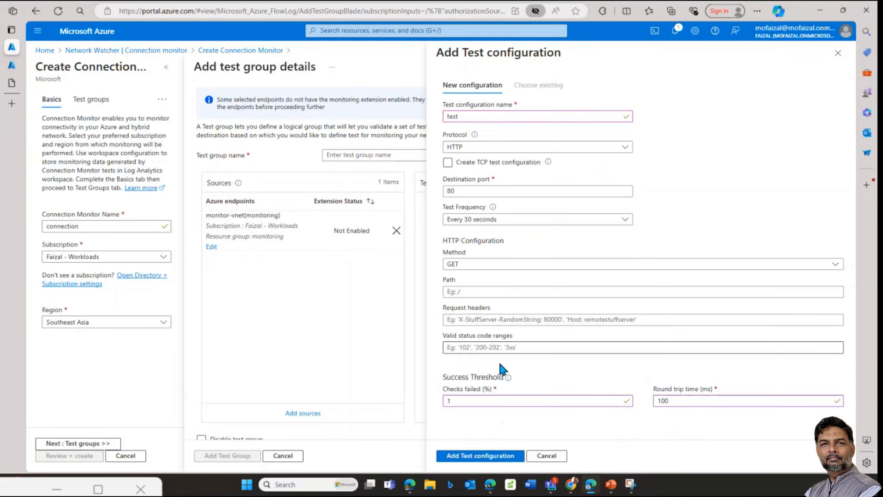
left_click(481, 455)
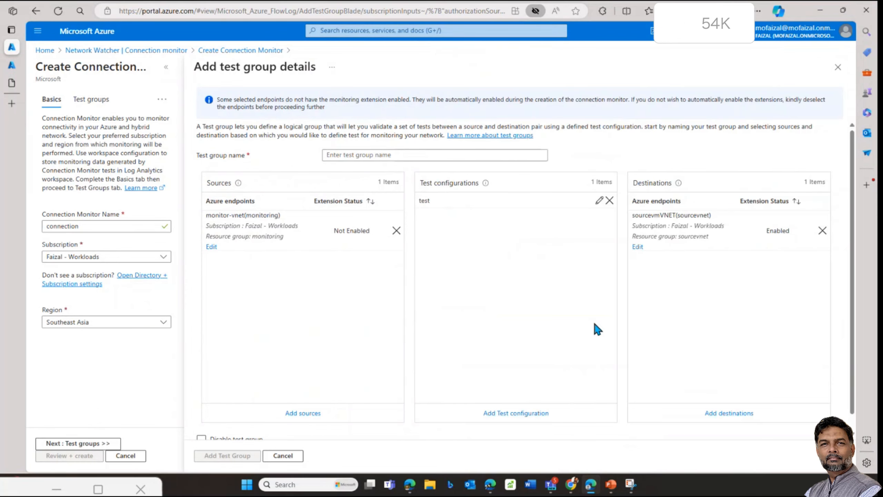
Step: Mark the test group disabled and advance to Next: Test groups, triggering the unsaved-edits warning
scroll(227, 440, "down", 1)
left_click(214, 423)
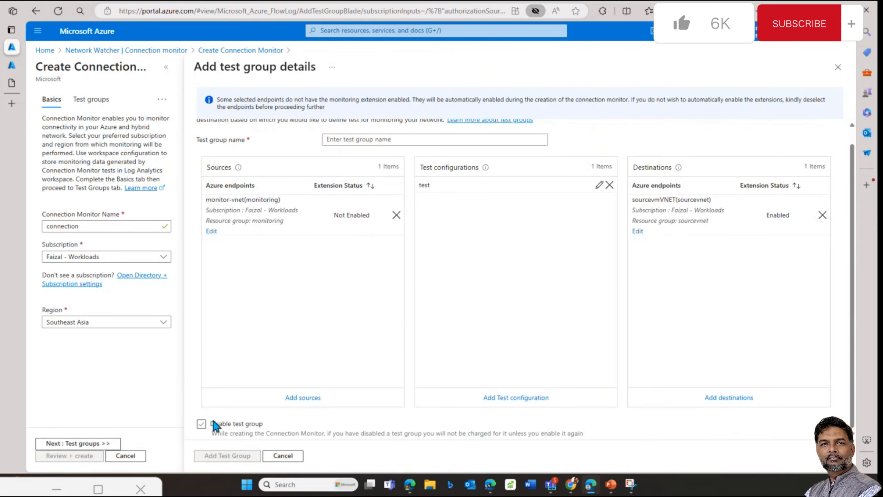
scroll(360, 330, "up", 1)
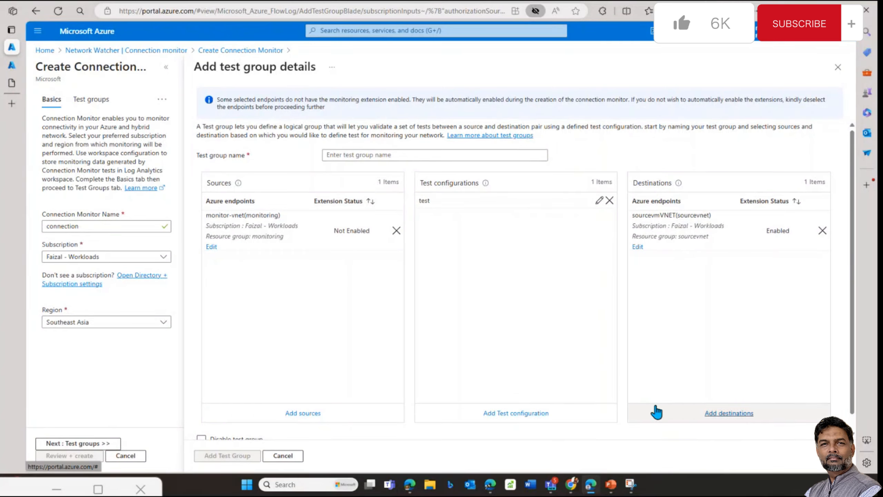
scroll(586, 383, "down", 1)
scroll(586, 383, "down", 1)
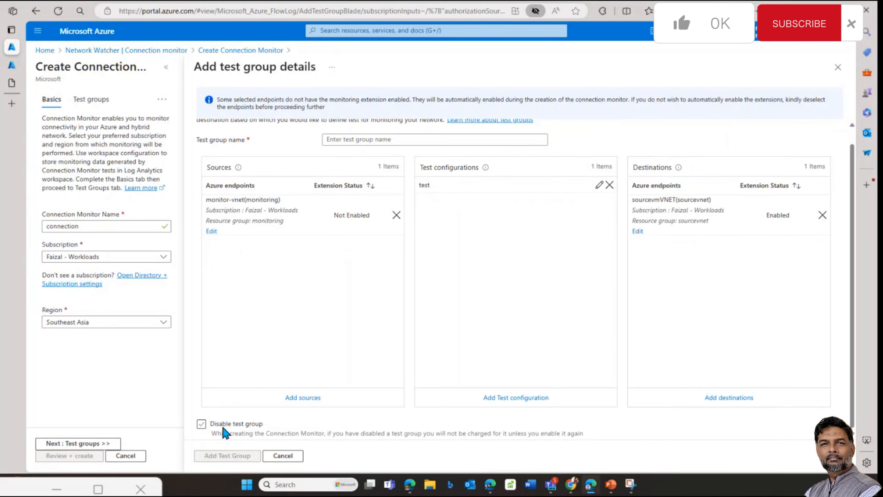
scroll(251, 199, "up", 2)
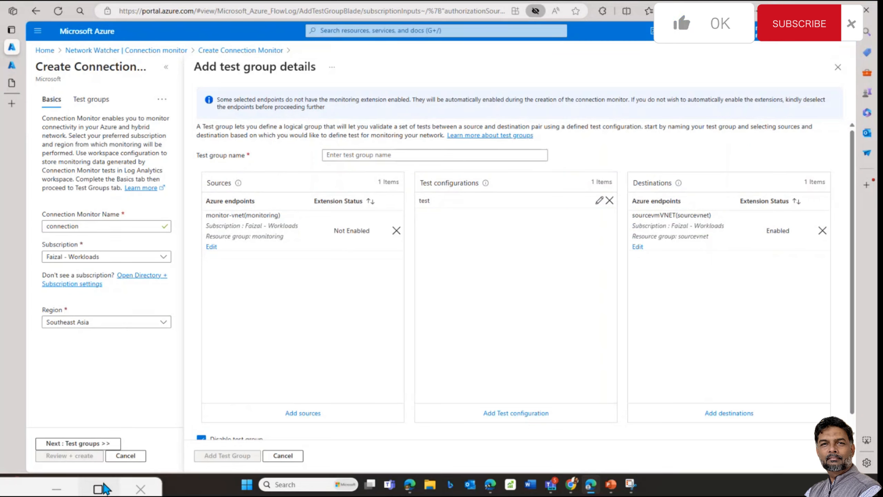
left_click(95, 443)
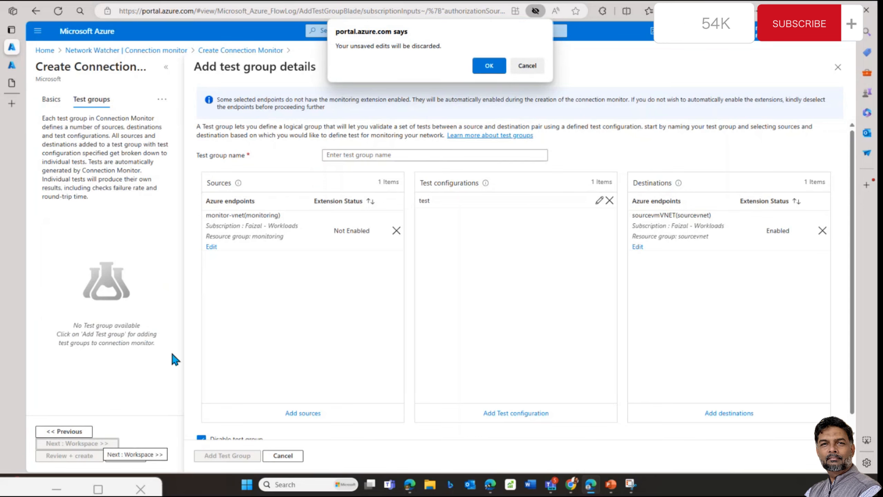
Step: Discard the old draft, name the new test group 'test' and add targetvm-vnet as its source
left_click(490, 65)
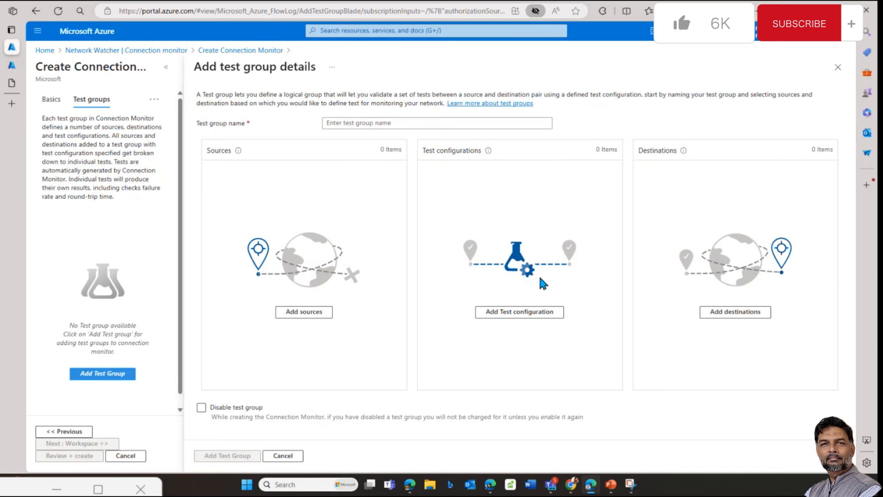
left_click(413, 123)
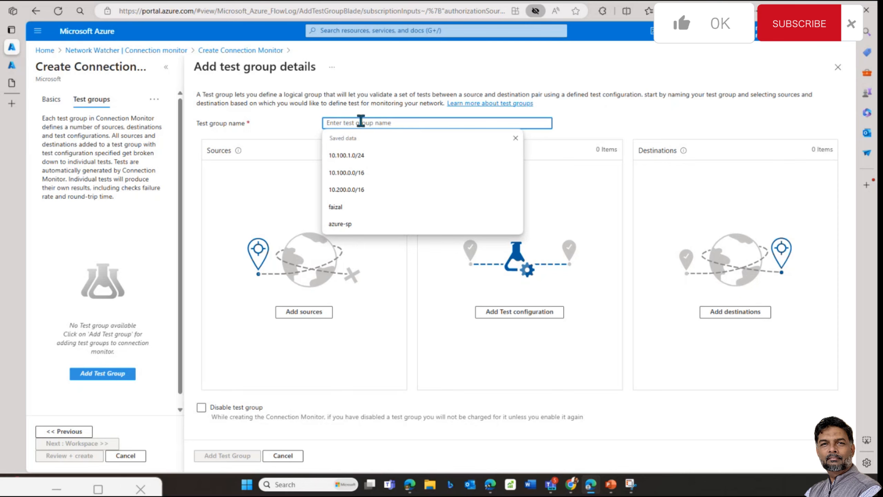
type("test")
left_click(325, 313)
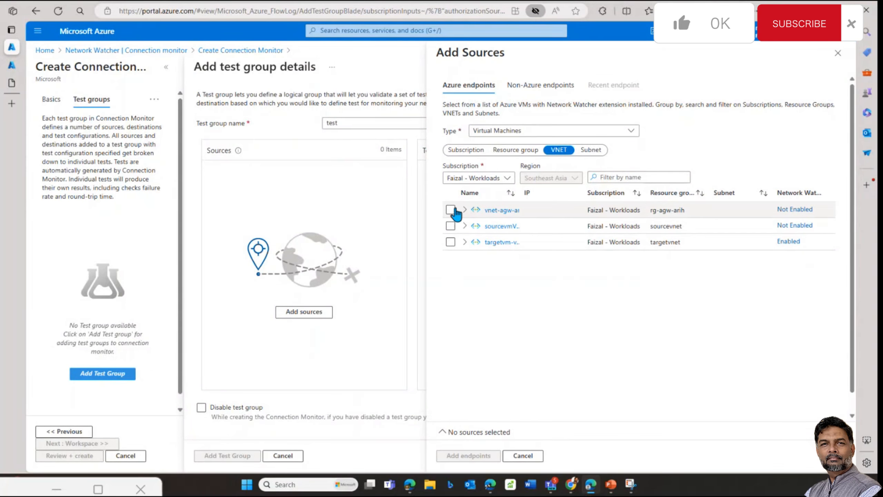
left_click(450, 242)
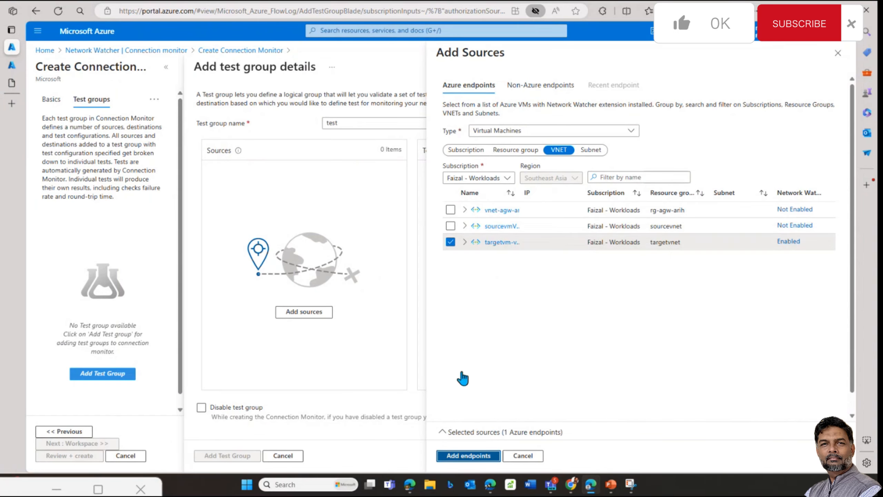
left_click(469, 455)
Step: Add test configuration 'test' with 1% checks failed and 100 ms round trip time
left_click(555, 318)
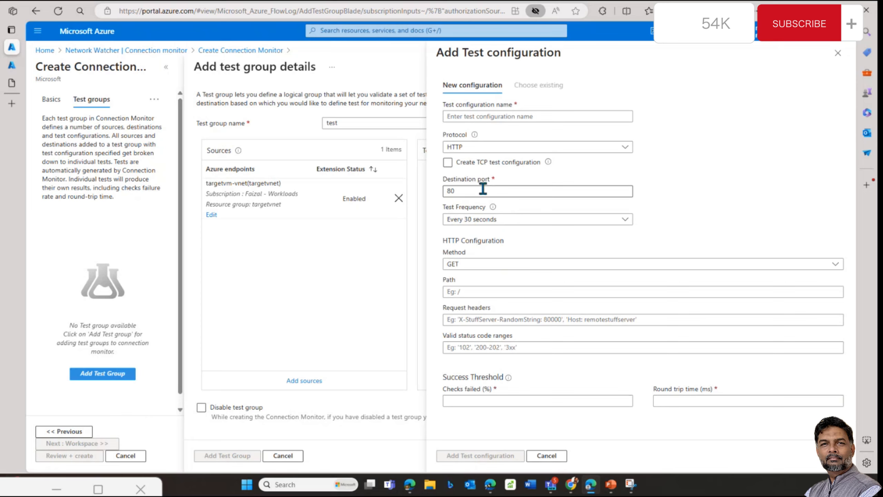
left_click(486, 117)
type("test")
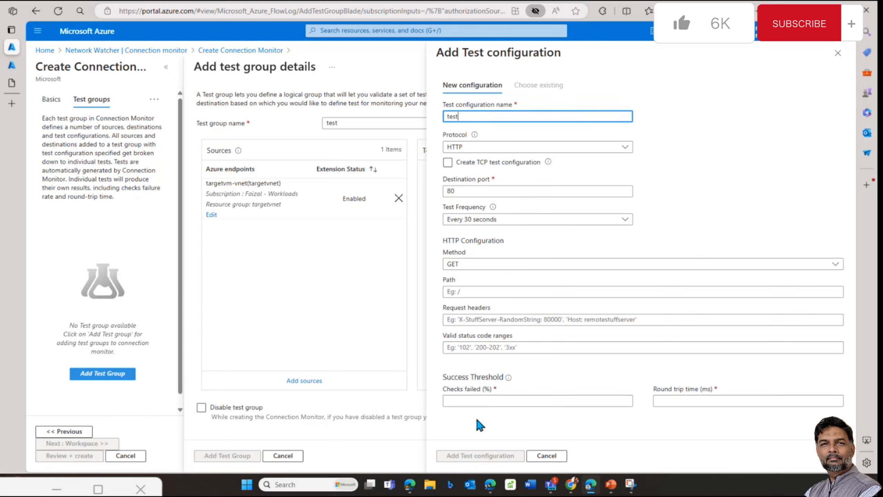
left_click(479, 400)
type("1")
left_click(667, 403)
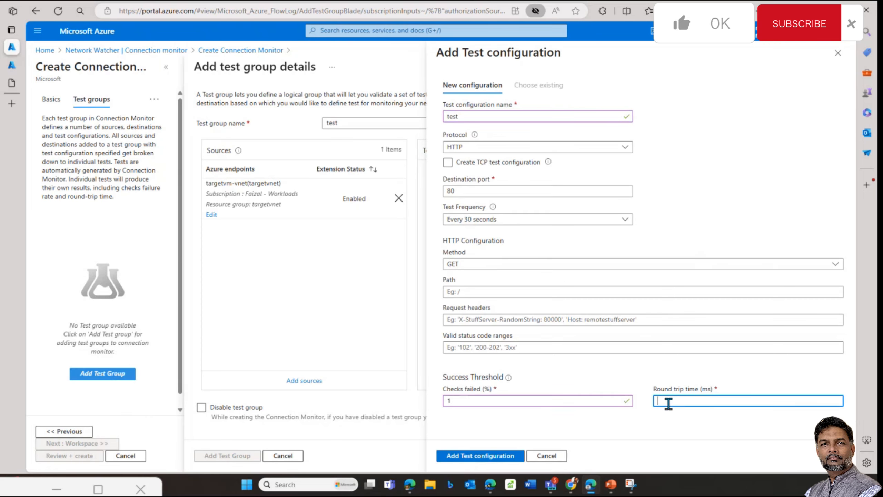
type("100")
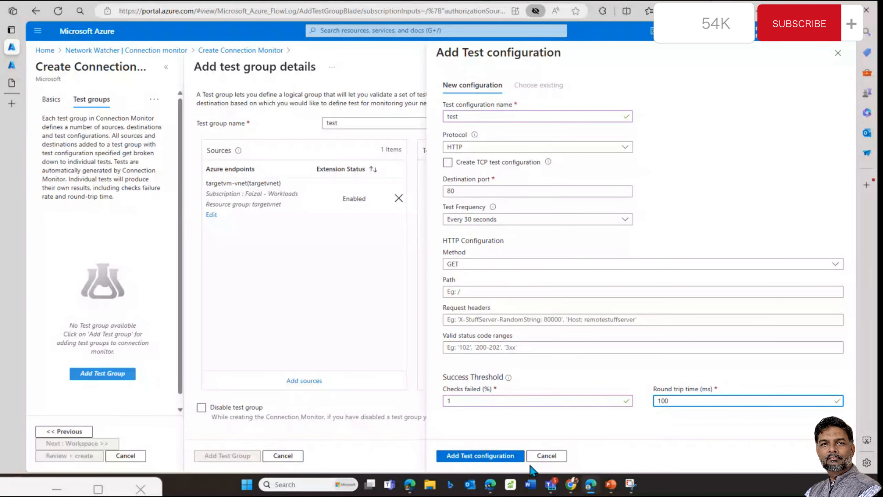
left_click(449, 455)
Step: Add sourcevmVNET as the destination and save the test group to the connection monitor
left_click(736, 312)
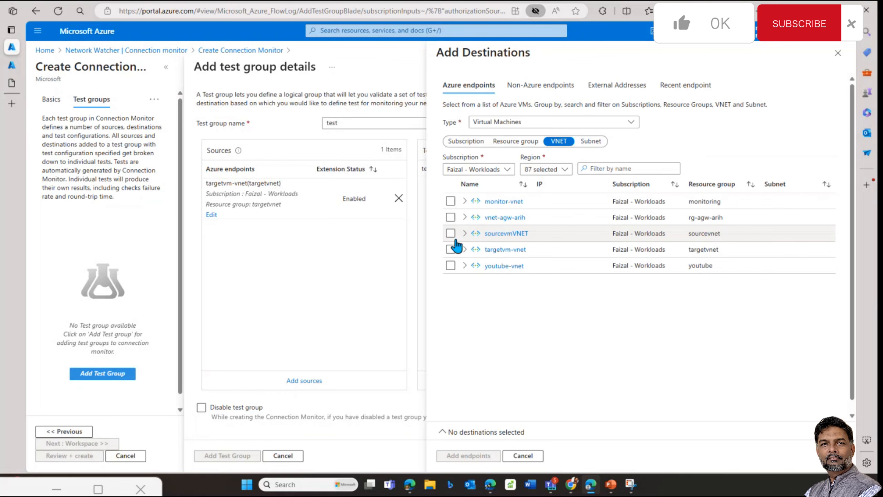
left_click(450, 233)
left_click(475, 455)
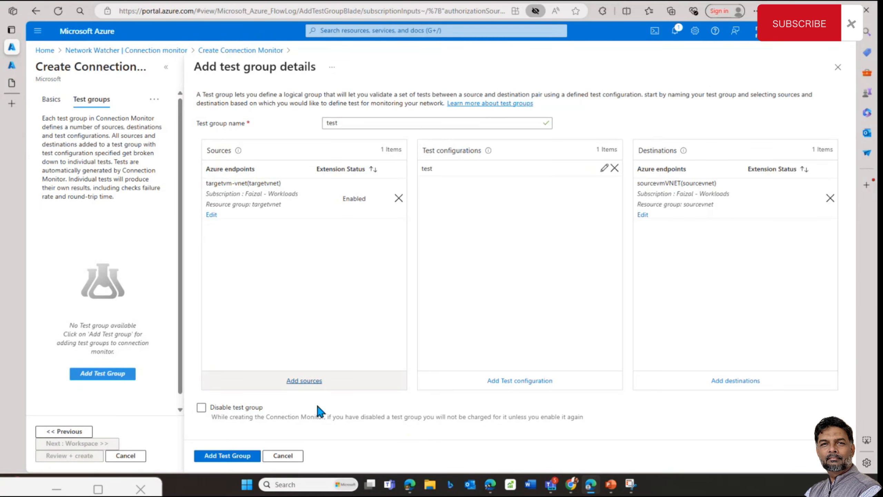
left_click(251, 455)
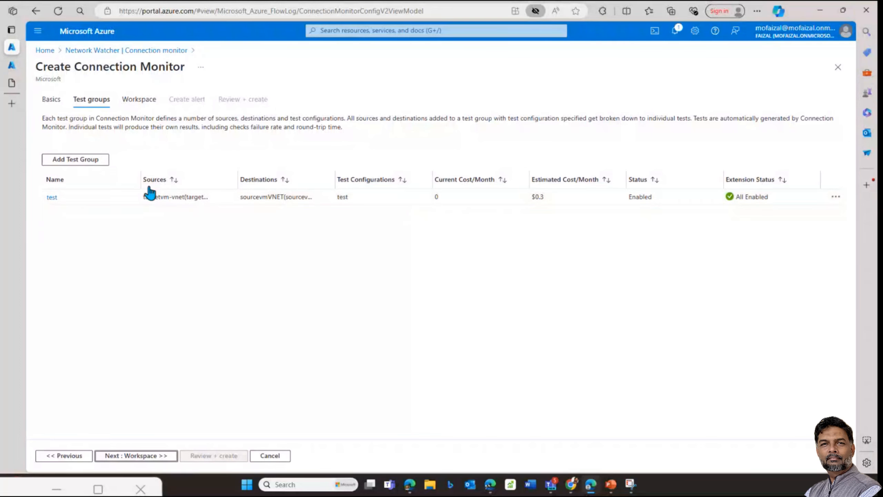
Step: Leave the wizard via the Connection monitor breadcrumb and go to IP flow verify
left_click(150, 52)
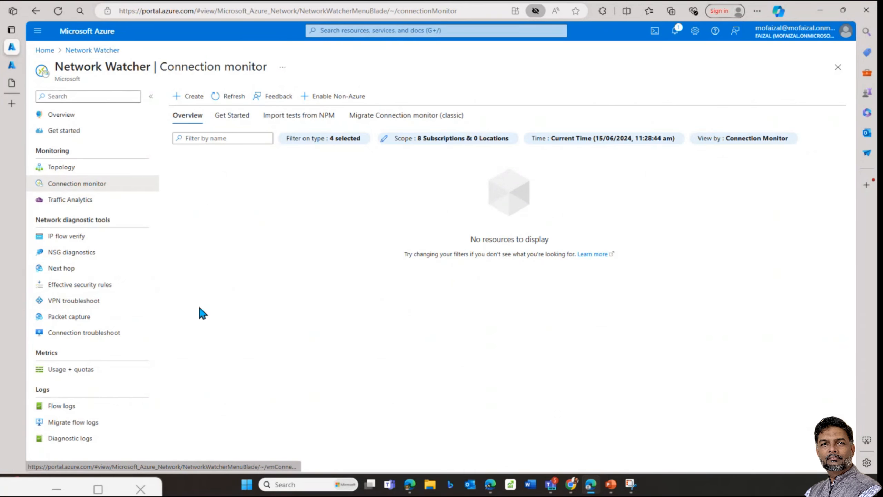
left_click(153, 236)
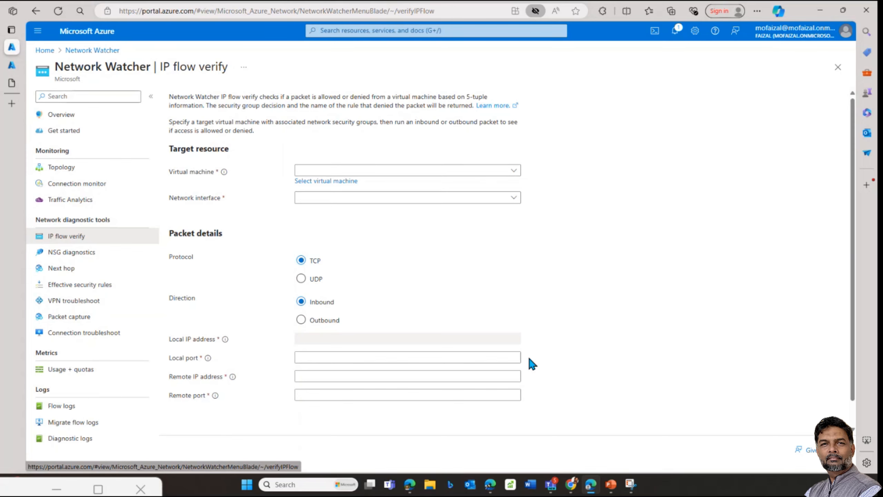
Step: Look through the sourcevnet and targetvnet resource groups, then return to the portal home page
left_click(44, 50)
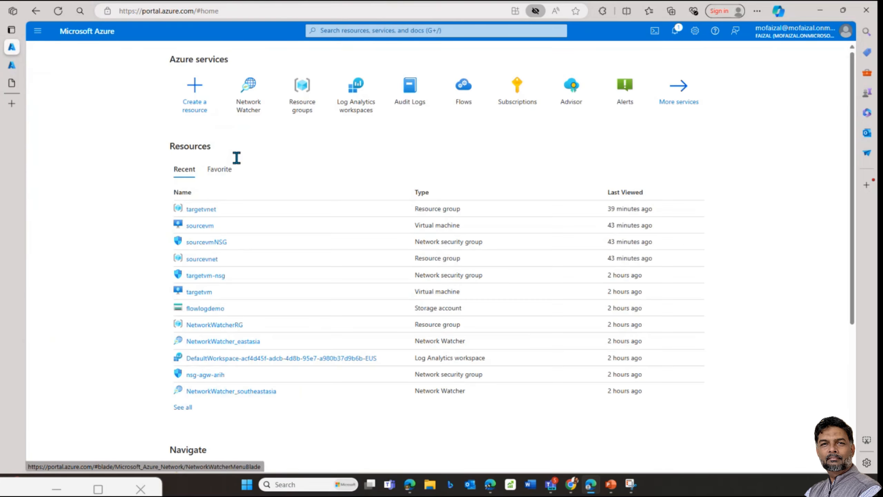
left_click(289, 108)
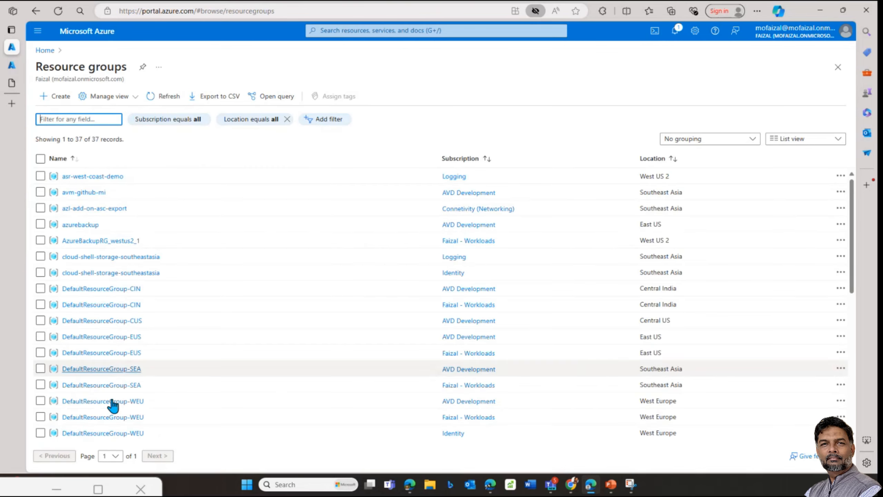
scroll(91, 382, "down", 6)
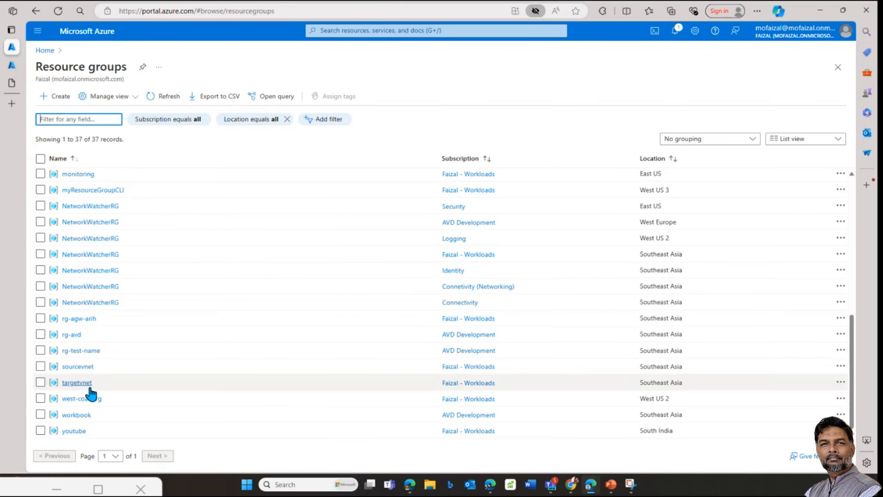
left_click(77, 367)
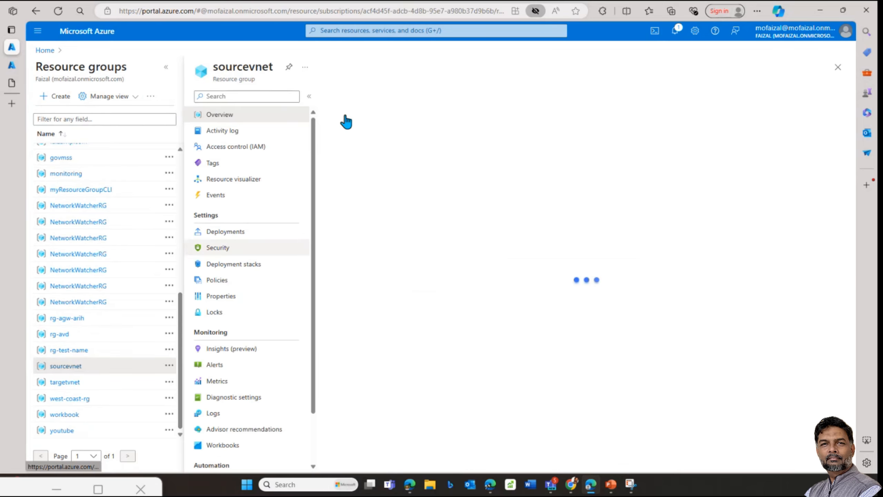
left_click(64, 382)
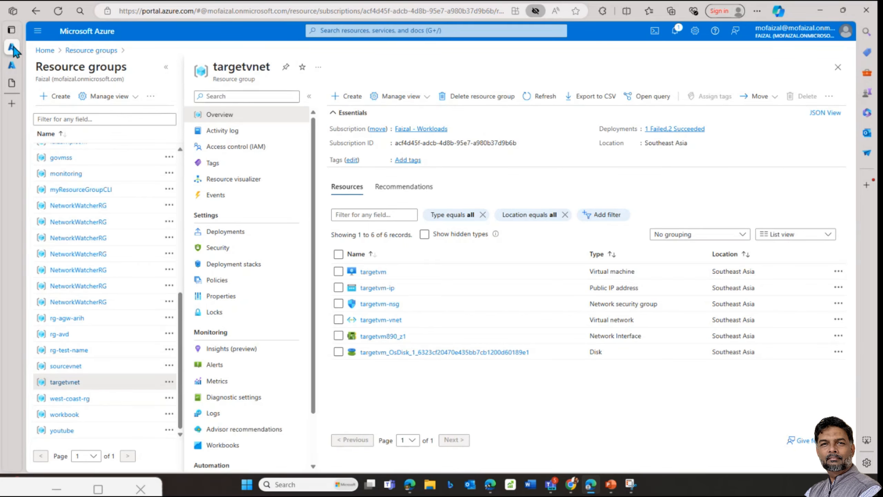
left_click(45, 50)
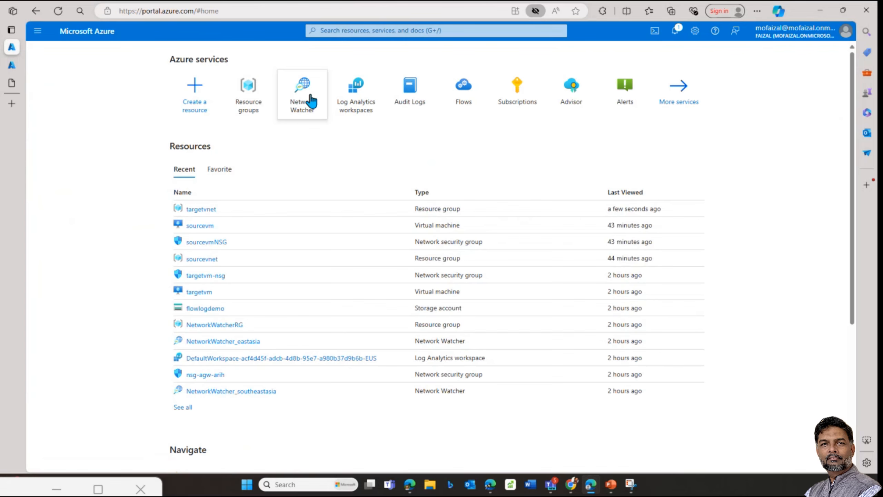
Step: Point IP flow verify at targetvm and its targetvm890_z1 network interface
left_click(306, 99)
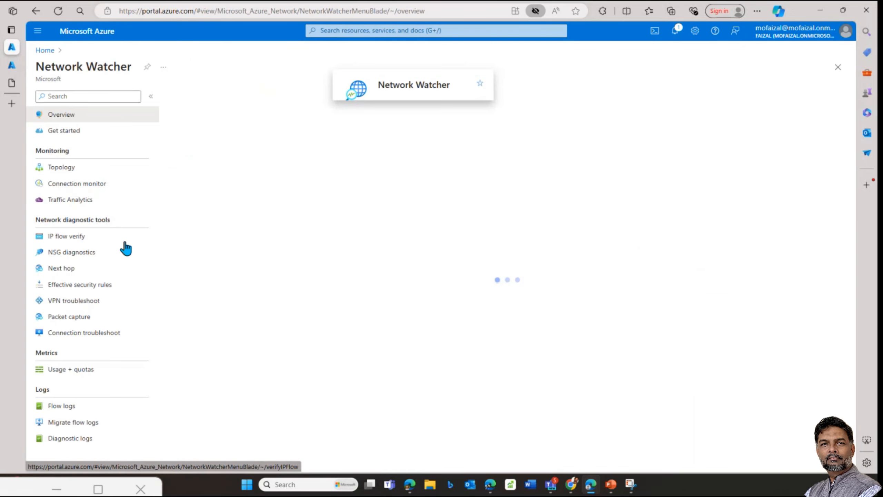
left_click(66, 239)
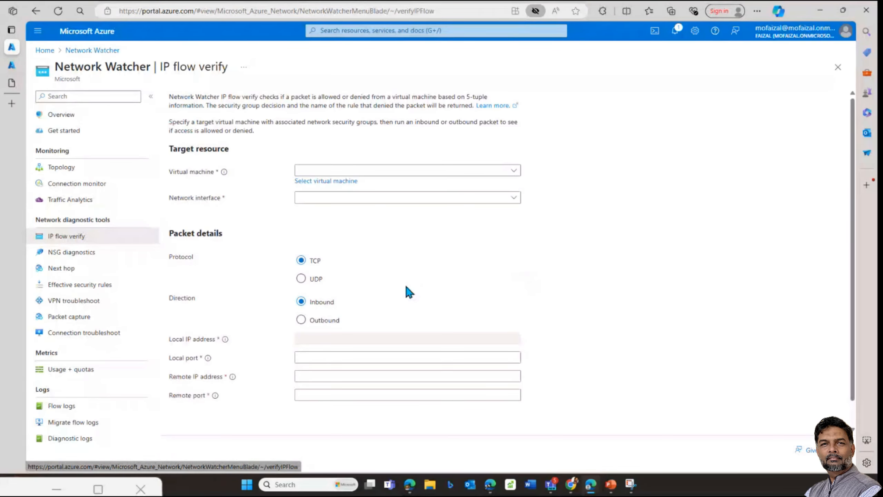
left_click(418, 171)
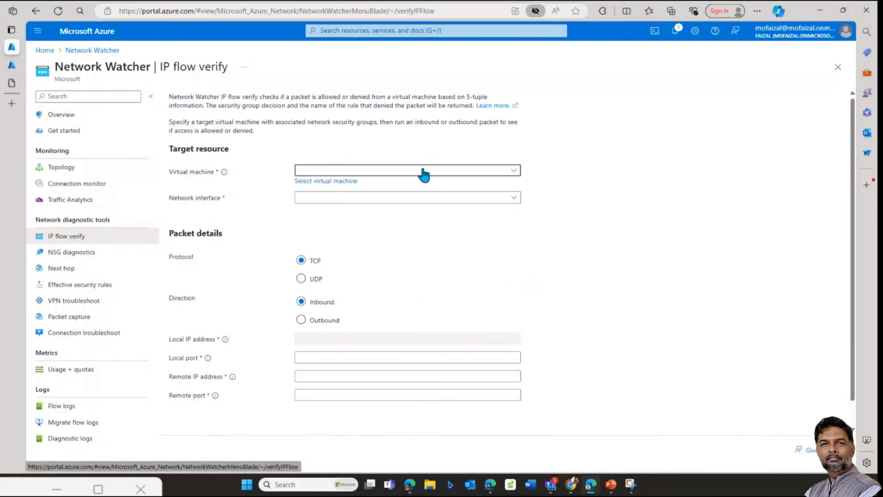
left_click(319, 251)
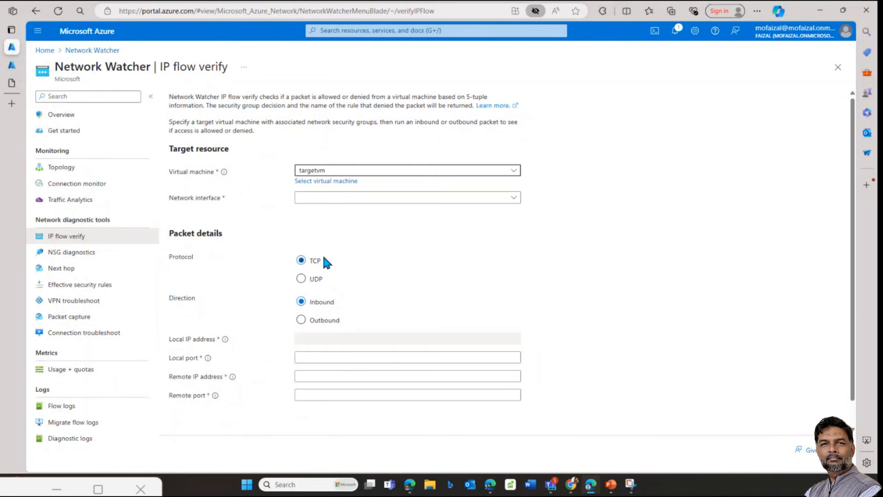
left_click(345, 199)
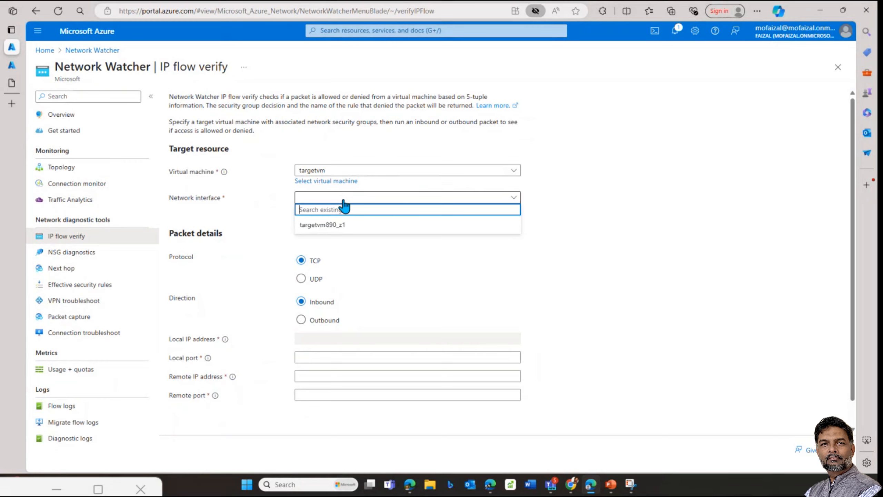
left_click(331, 225)
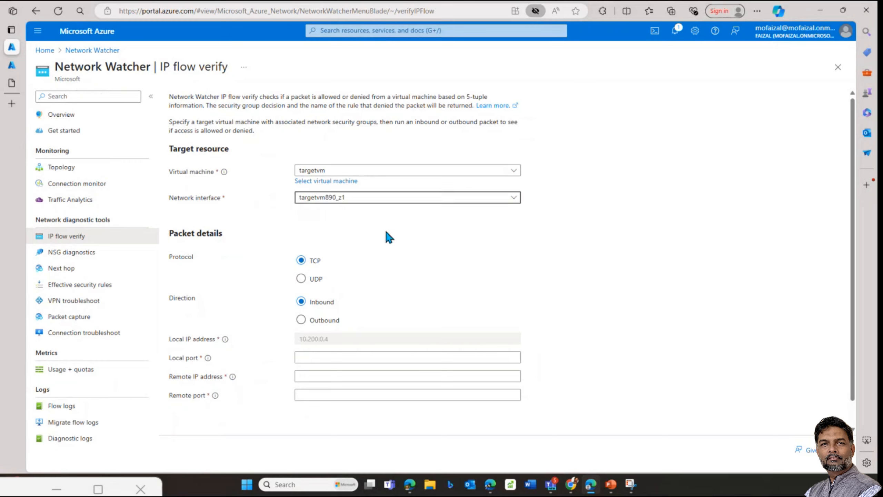
left_click(361, 218)
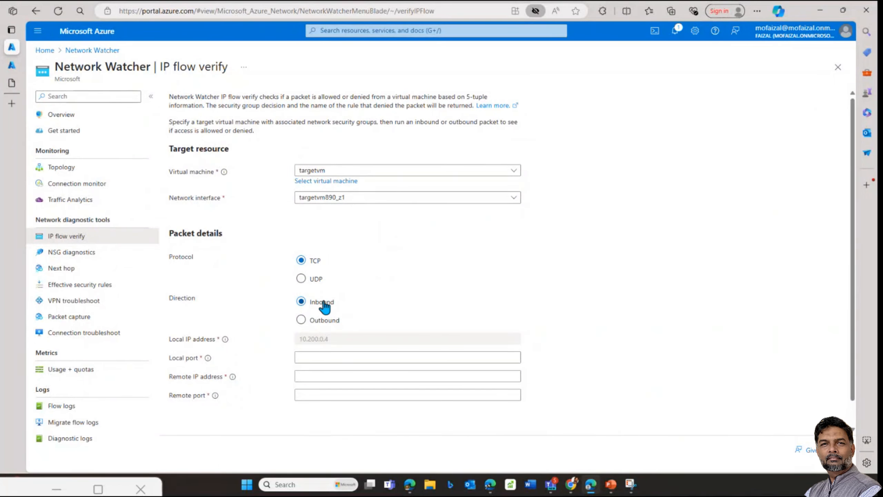
Step: Enter local port 80, remote IP 8.8.8.8 and remote port 6500
left_click(320, 359)
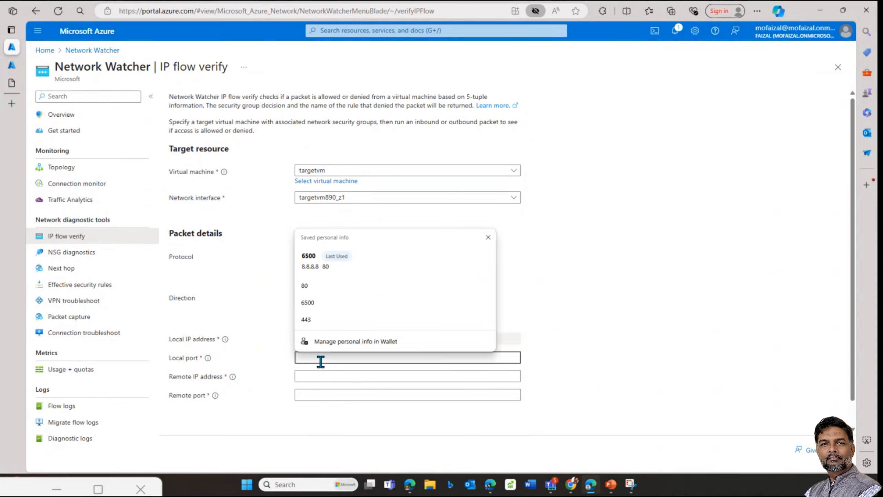
key("Escape")
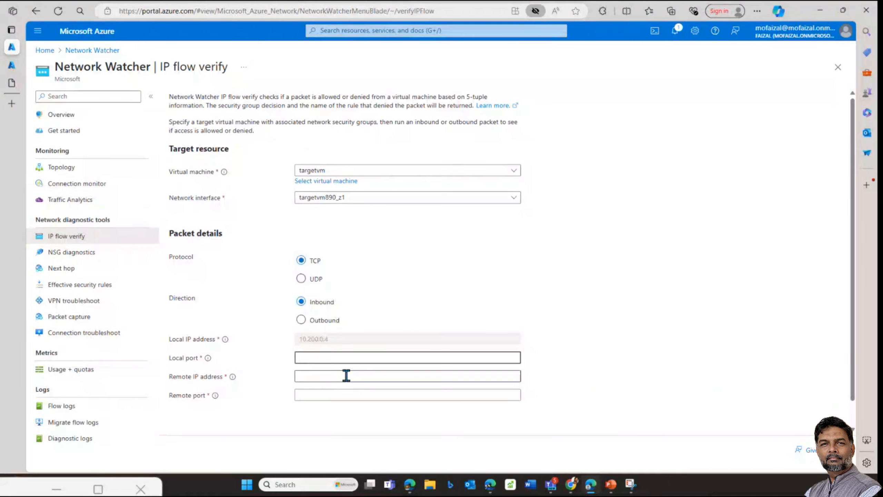
type("80")
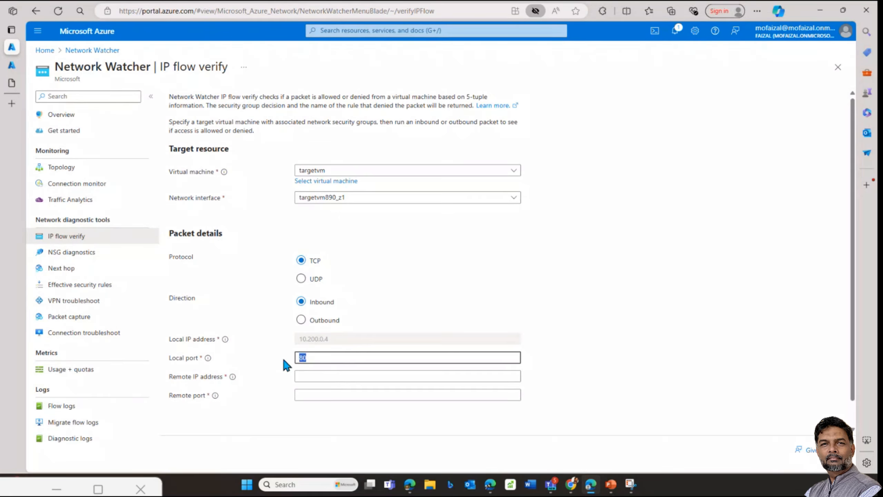
left_click(318, 377)
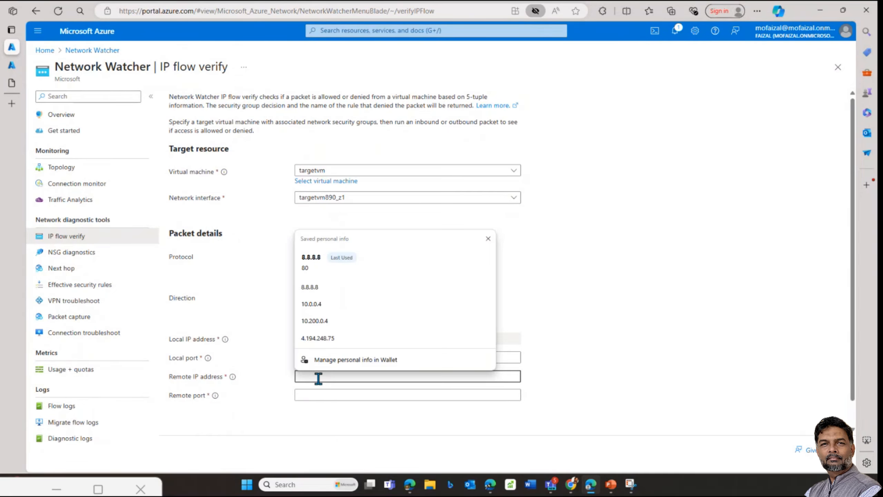
left_click(319, 287)
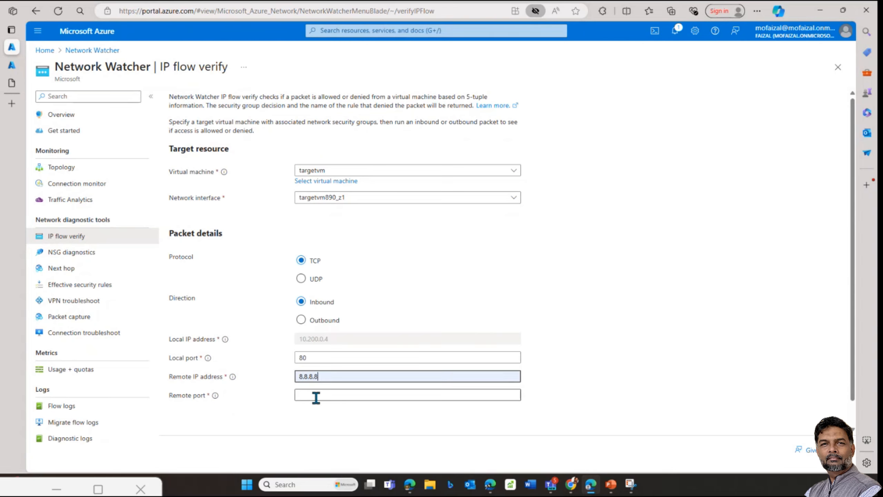
left_click(317, 395)
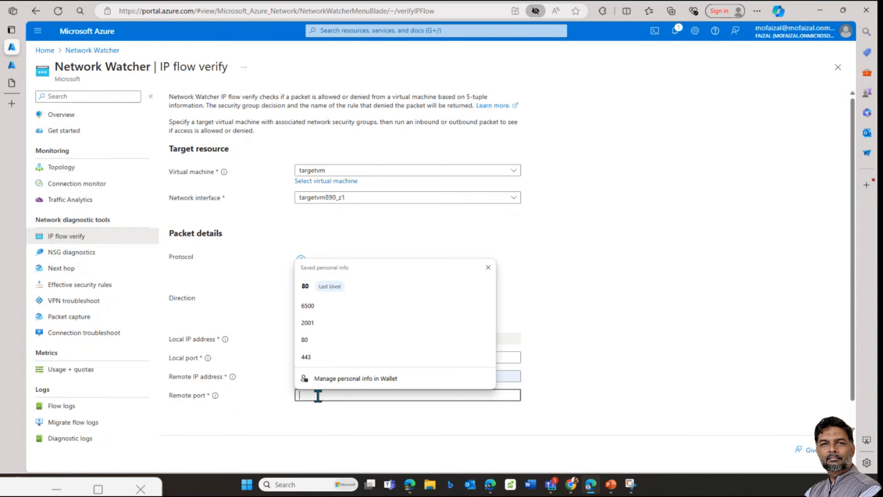
type("6500500")
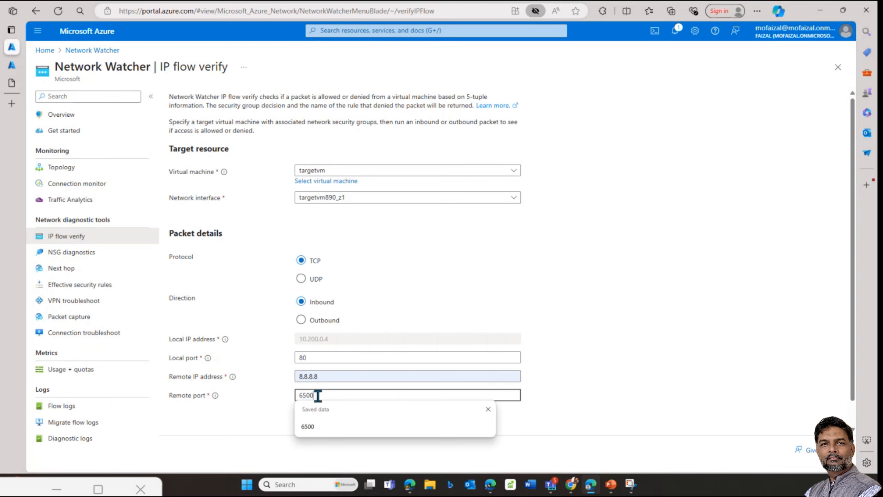
Step: Run Verify IP flow for the TCP inbound packet from 8.8.8.8 to targetvm port 80
scroll(379, 290, "down", 1)
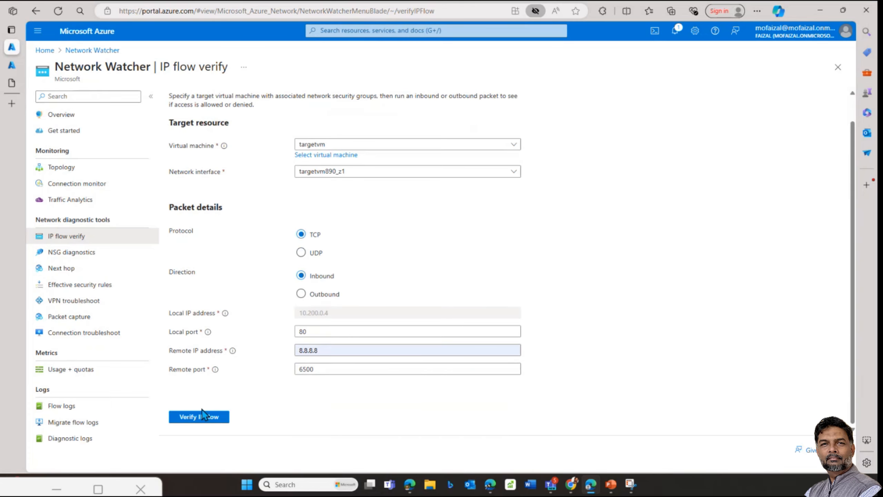
left_click(201, 416)
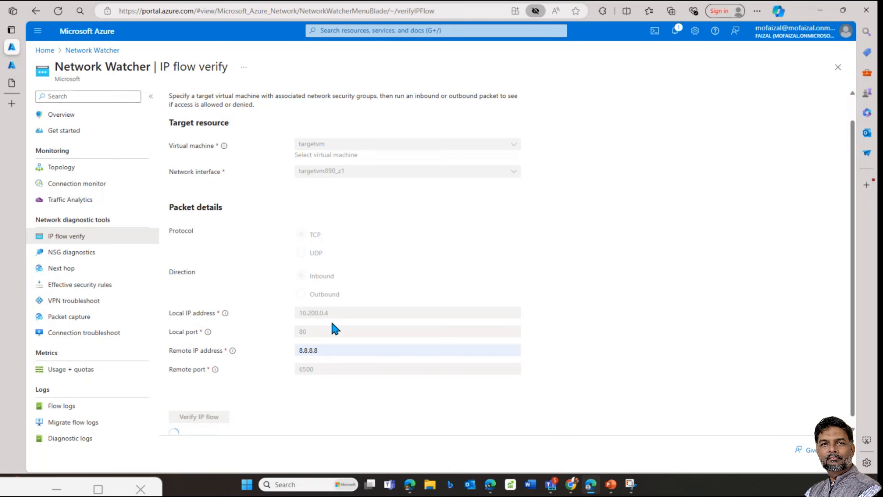
scroll(332, 324, "down", 1)
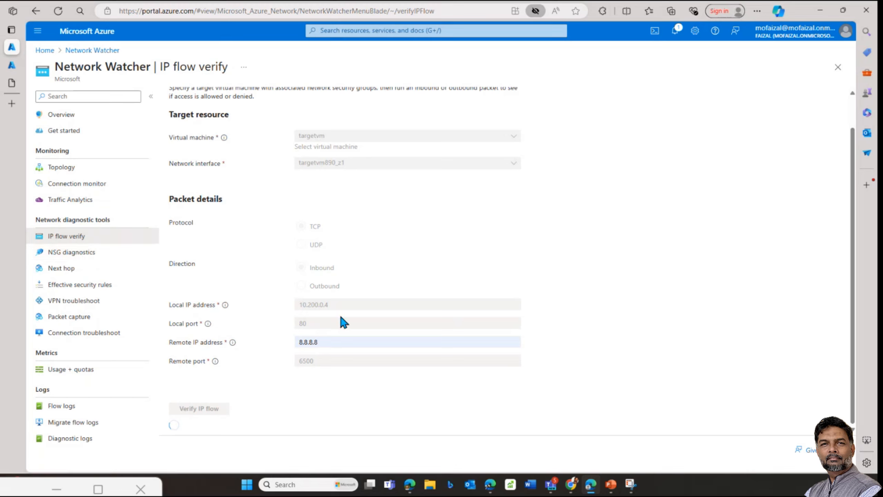
Step: Go from the Azure home page through Resource groups to the sourcevnet resource group
left_click(12, 67)
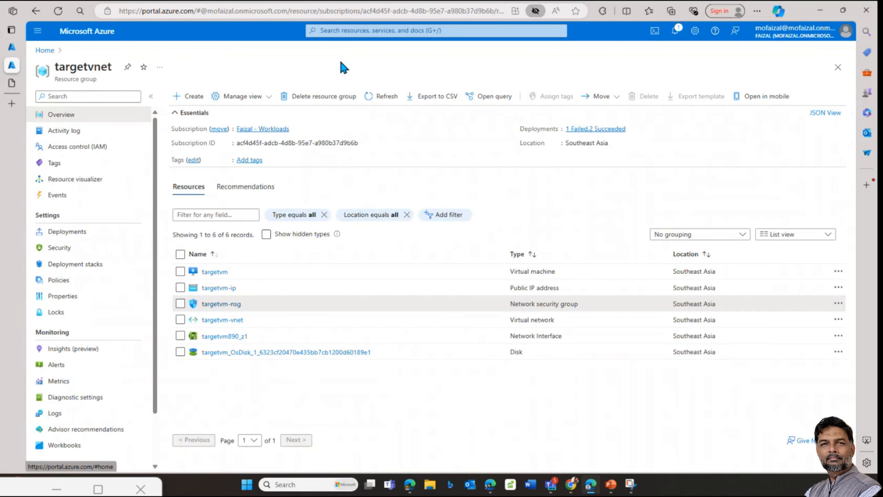
left_click(44, 51)
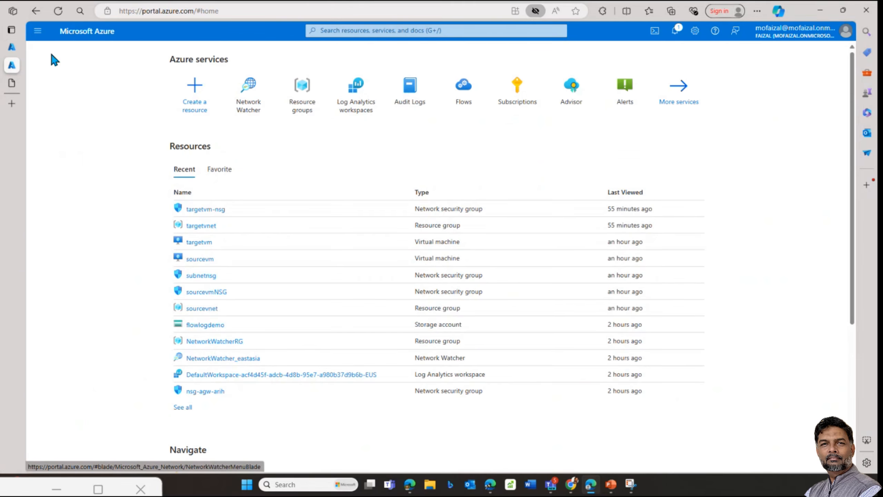
left_click(13, 49)
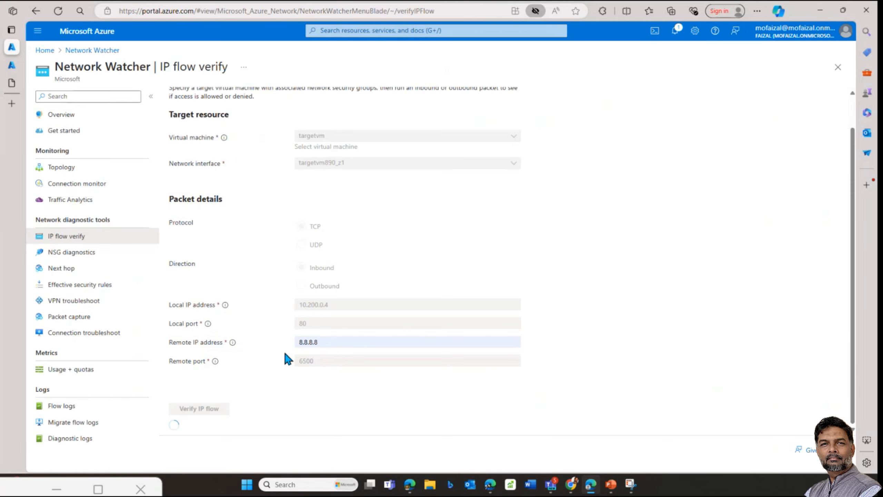
left_click(12, 68)
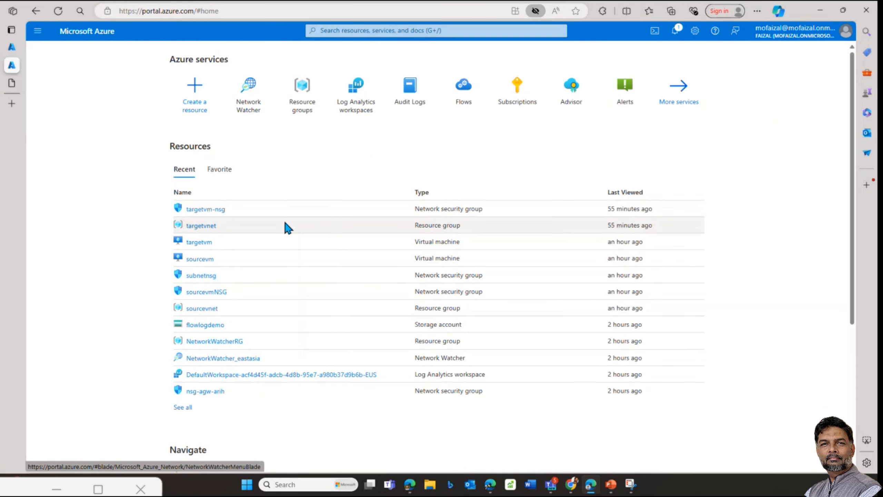
left_click(309, 121)
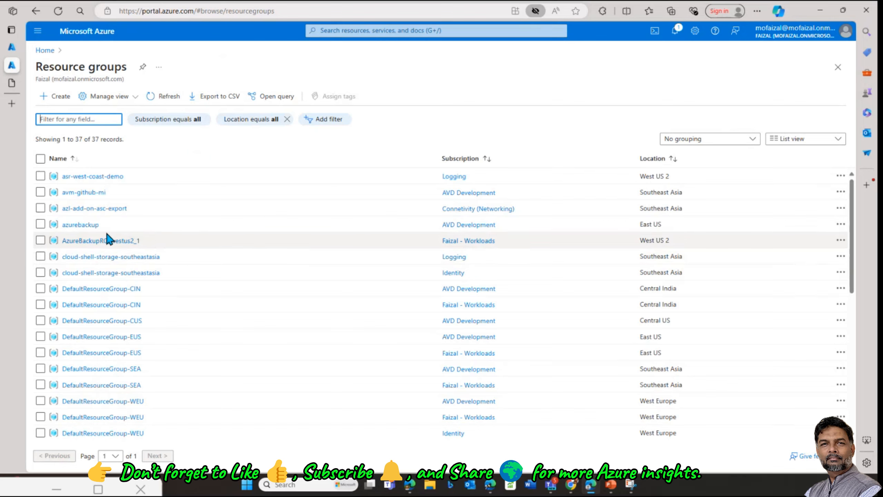
scroll(98, 362, "down", 9)
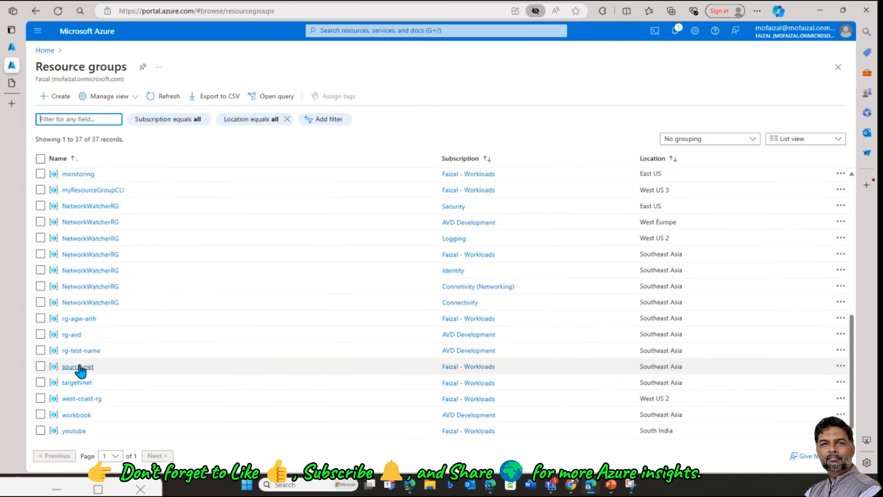
left_click(79, 367)
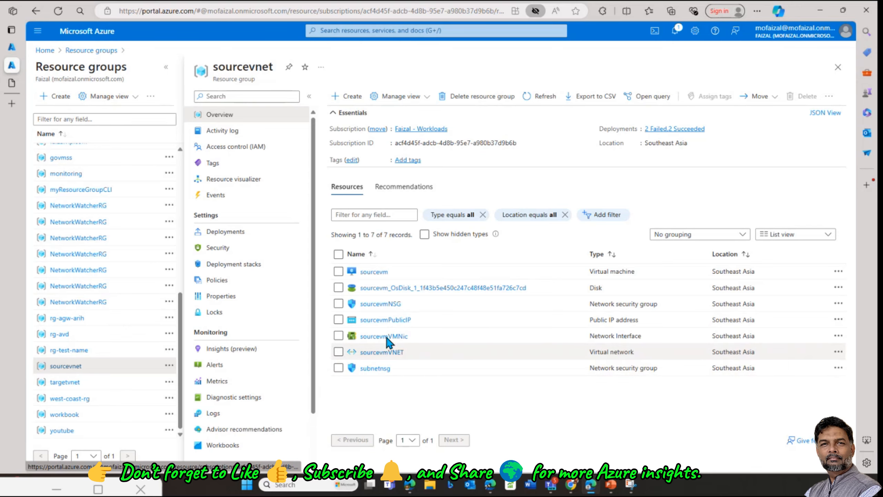
left_click(387, 304)
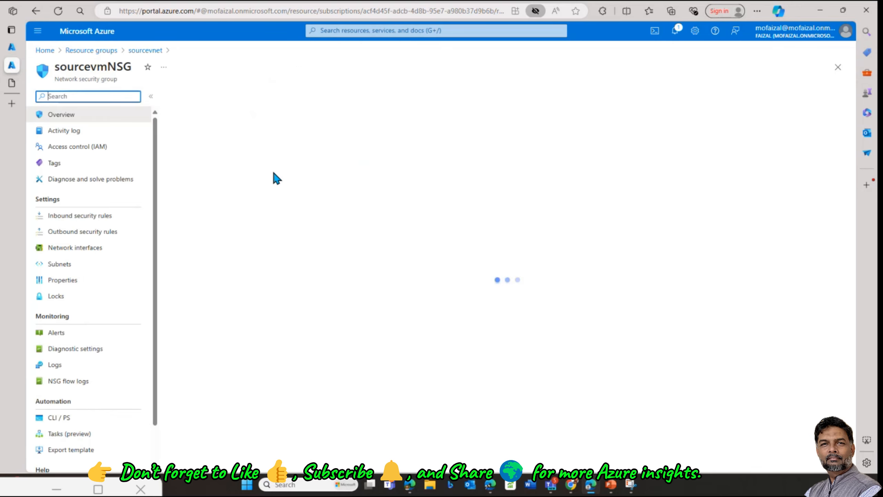
double_click(370, 275)
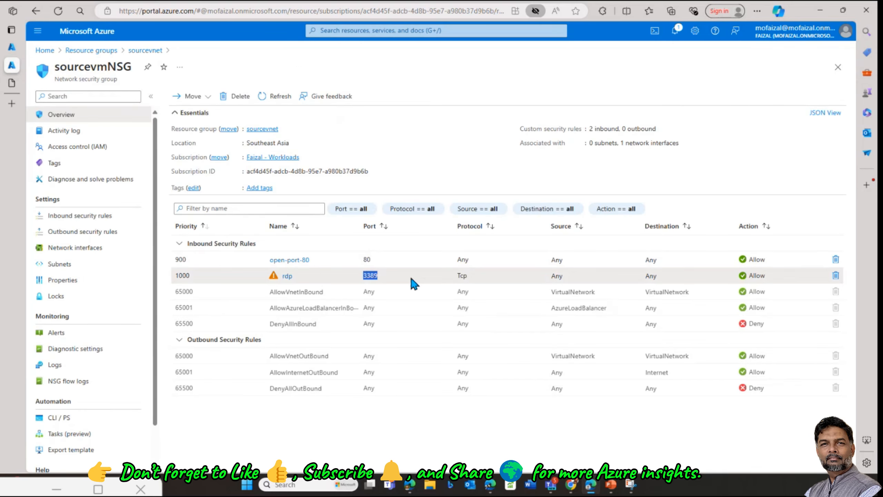
left_click_drag(410, 275, 363, 278)
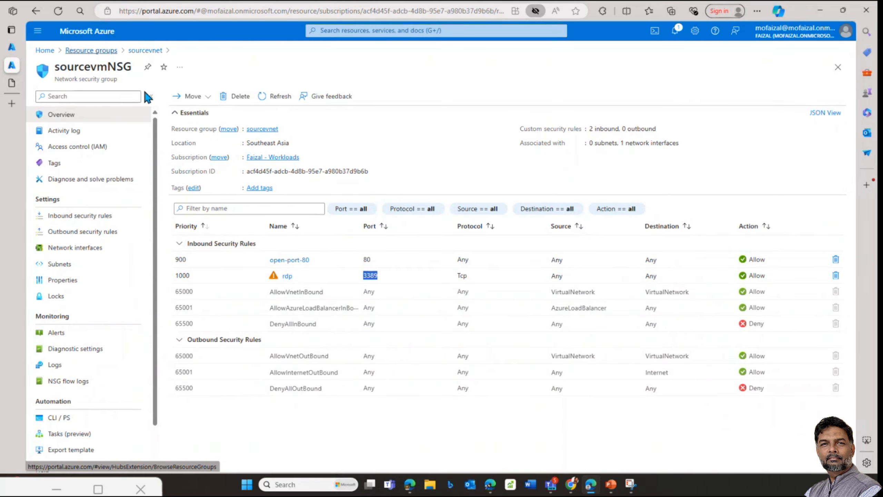
left_click(91, 51)
left_click(77, 390)
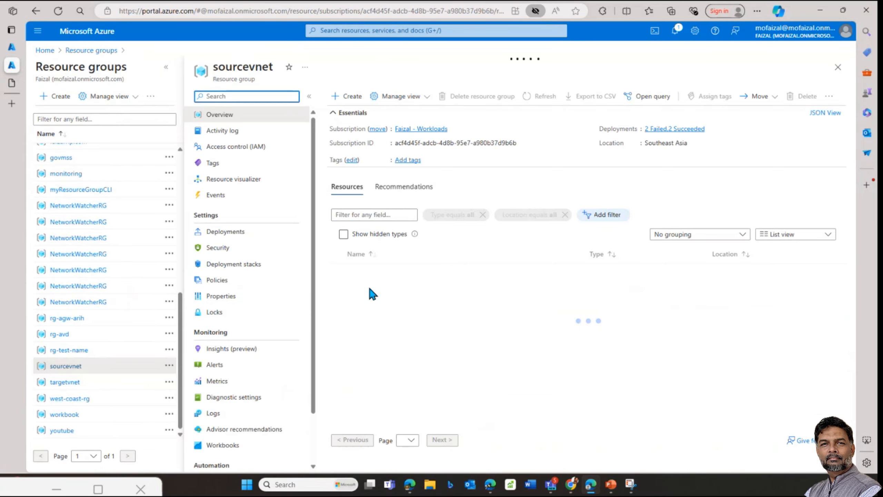
Step: Open sourcevm's Connect page, then download and keep the sourcevm.rdp file
left_click(368, 273)
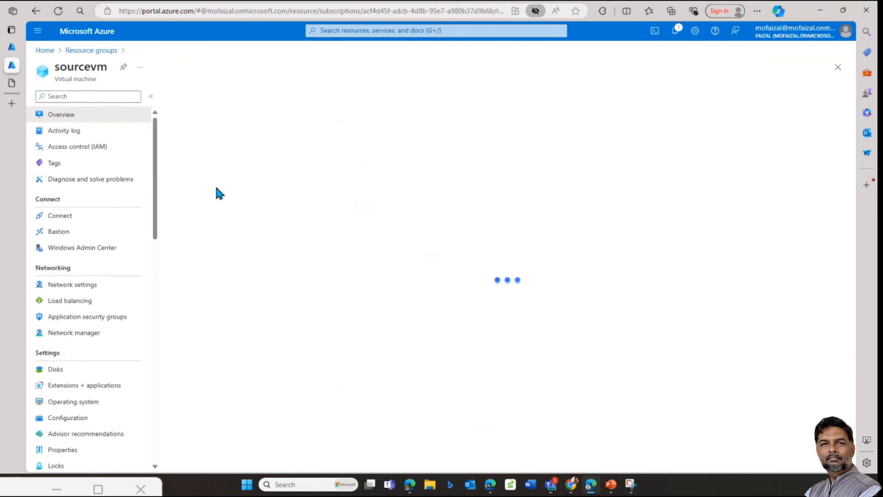
left_click(217, 97)
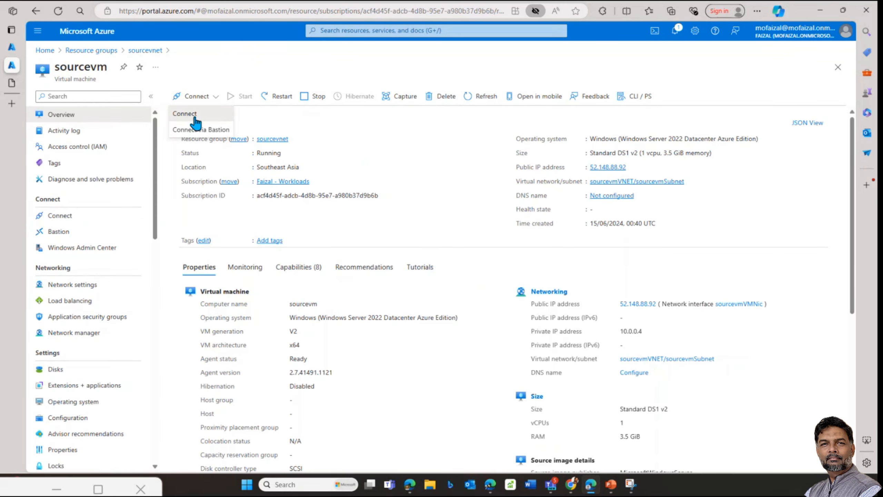
left_click(186, 114)
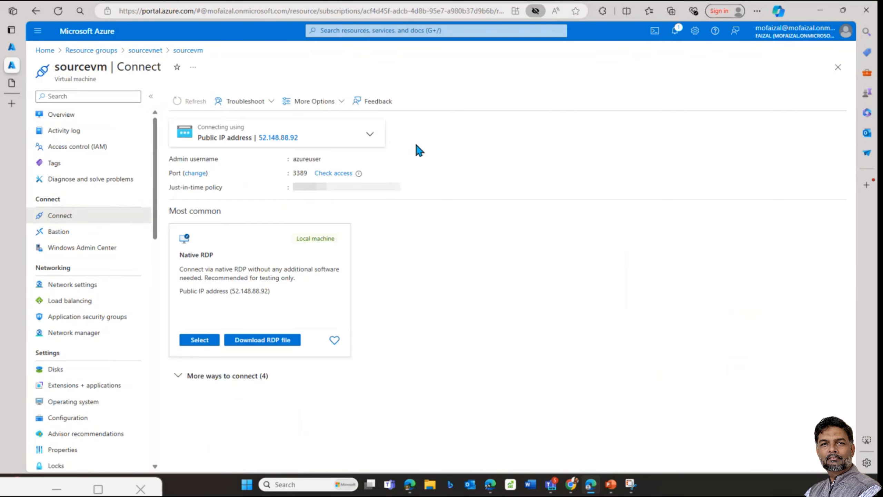
left_click(254, 343)
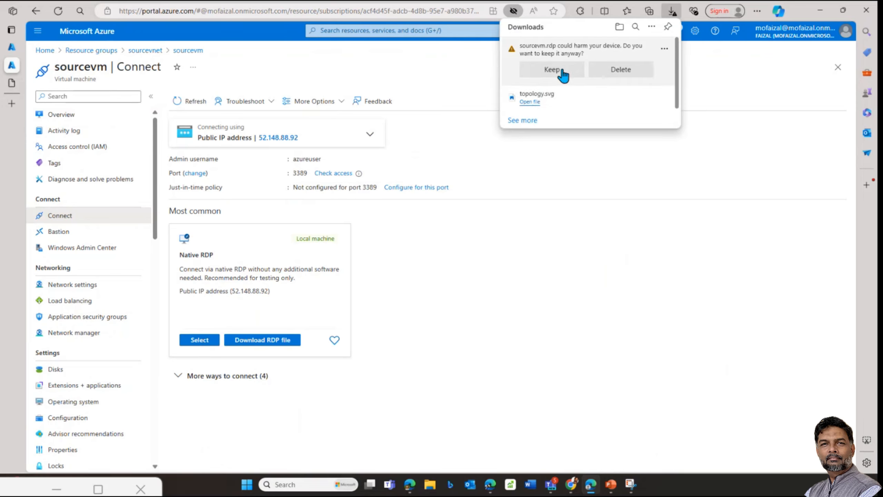
left_click(561, 71)
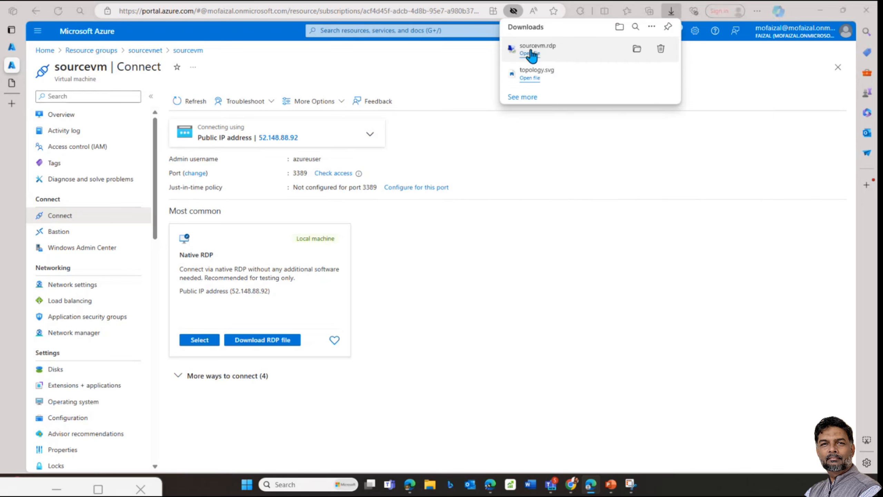
Step: Launch sourcevm.rdp, confirm the connection, and dismiss the failure to reach 52.148.88.92
left_click(531, 53)
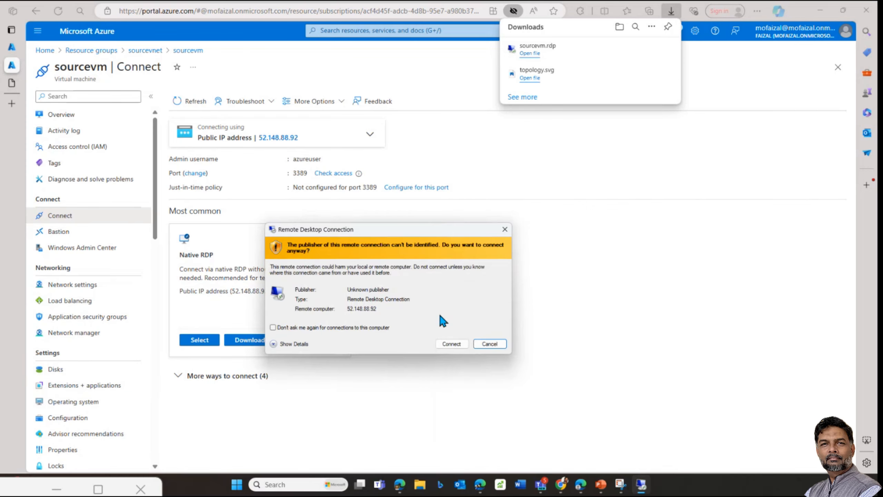
left_click(451, 343)
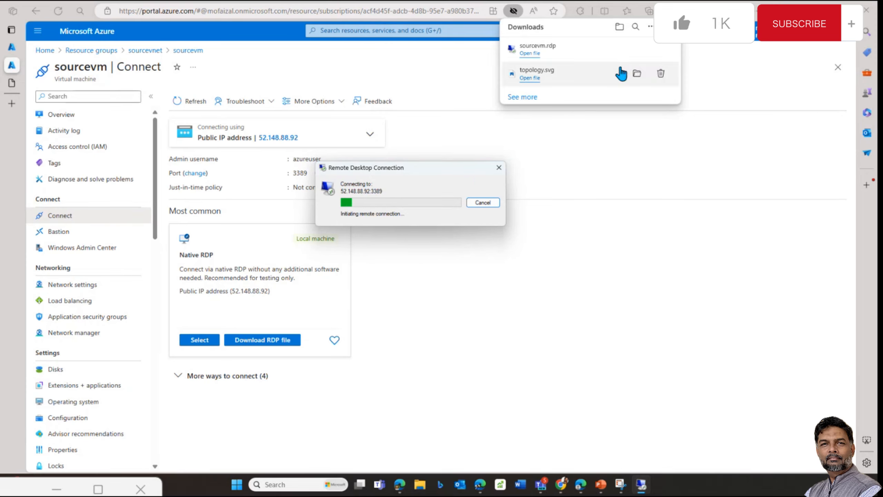
left_click(498, 167)
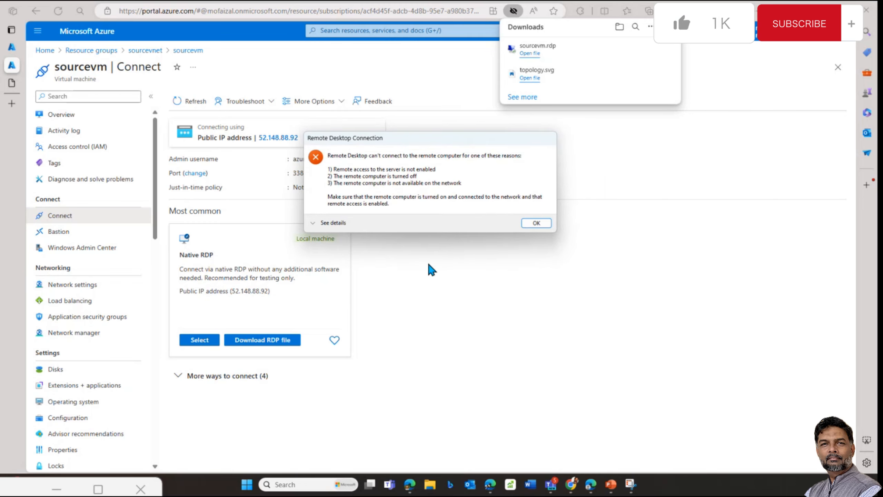
left_click(536, 222)
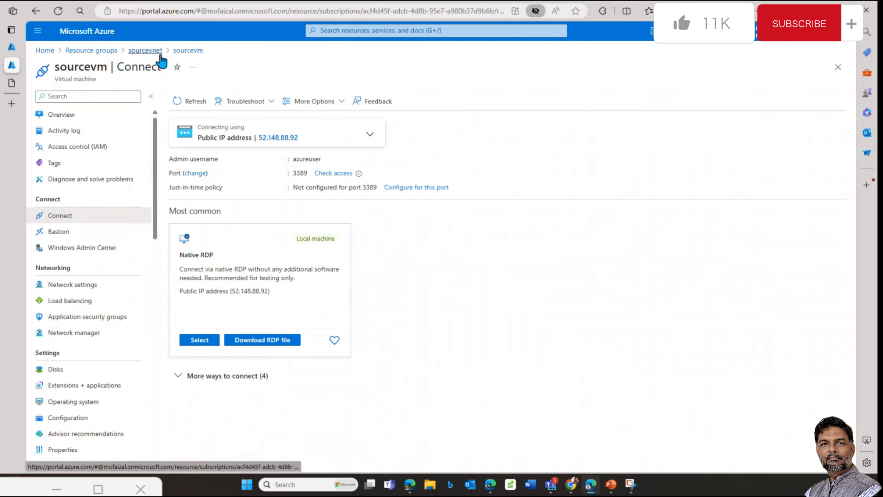
Step: Check sourcevmNSG's rdp inbound rule (TCP, port 3389, Allow), then return to IP flow verify
left_click(145, 51)
left_click(379, 305)
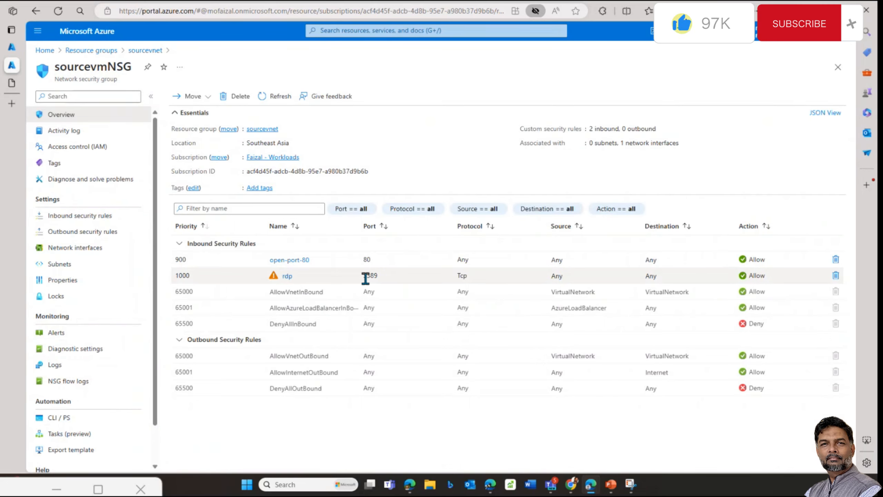
left_click_drag(361, 276, 378, 276)
left_click_drag(765, 277, 488, 276)
double_click(458, 276)
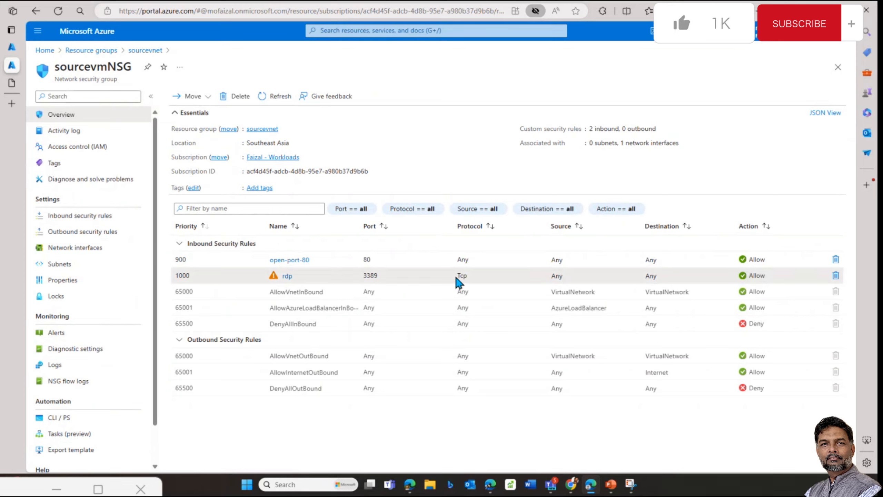
left_click(586, 298)
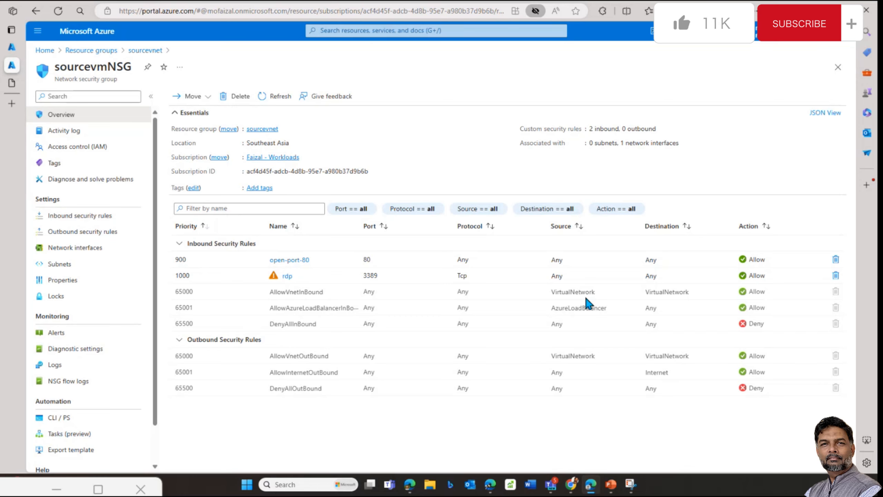
left_click(12, 47)
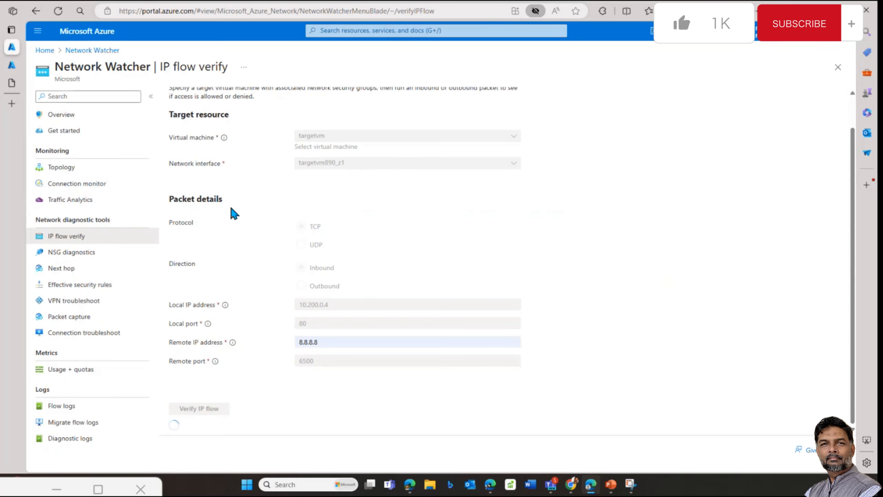
Step: In NSG diagnostics, select sourcevm as the target virtual machine
left_click(78, 254)
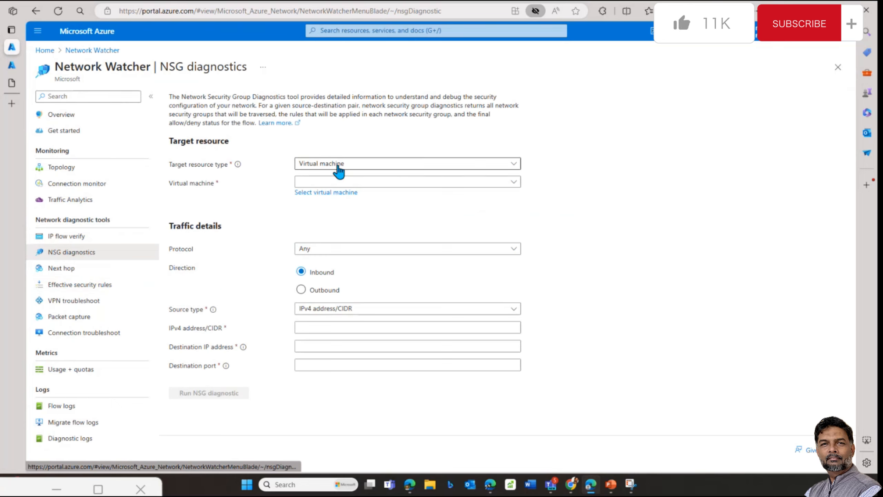
left_click(339, 171)
left_click(335, 179)
left_click(335, 182)
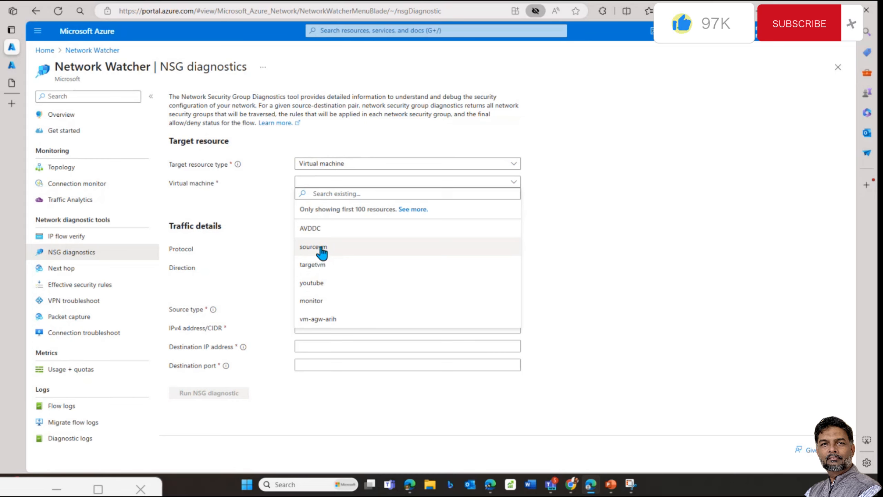
left_click(320, 248)
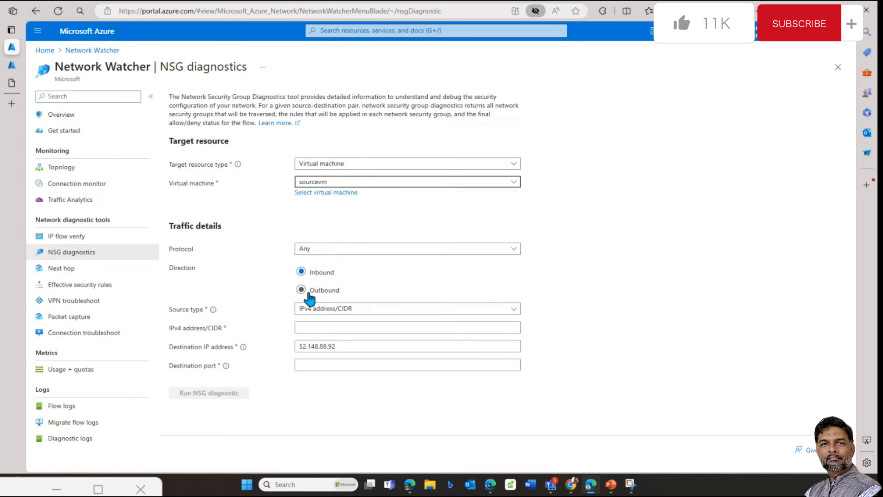
Step: Set source to Service tag Internet and destination port 3389, then run the diagnostic
left_click(346, 310)
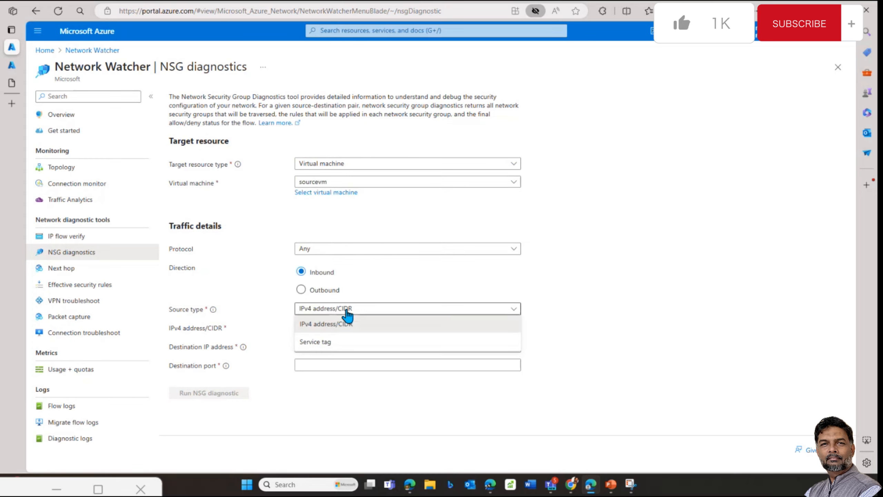
left_click(324, 342)
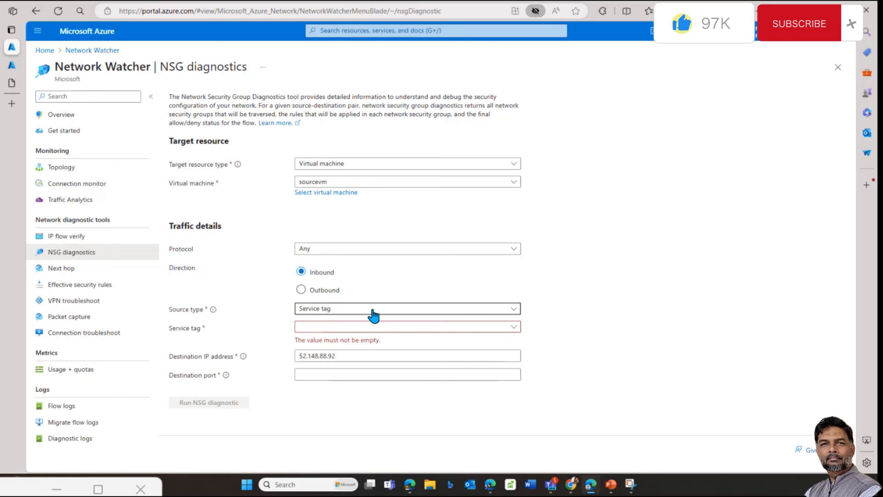
left_click(367, 327)
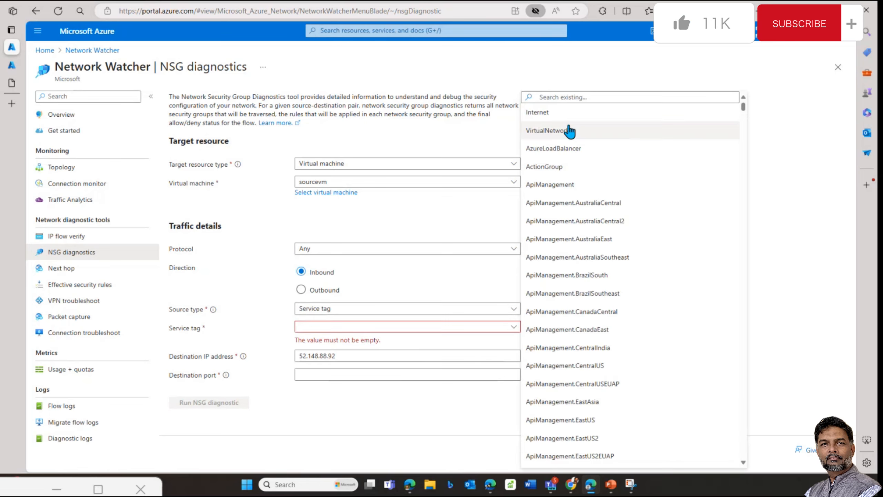
left_click(609, 112)
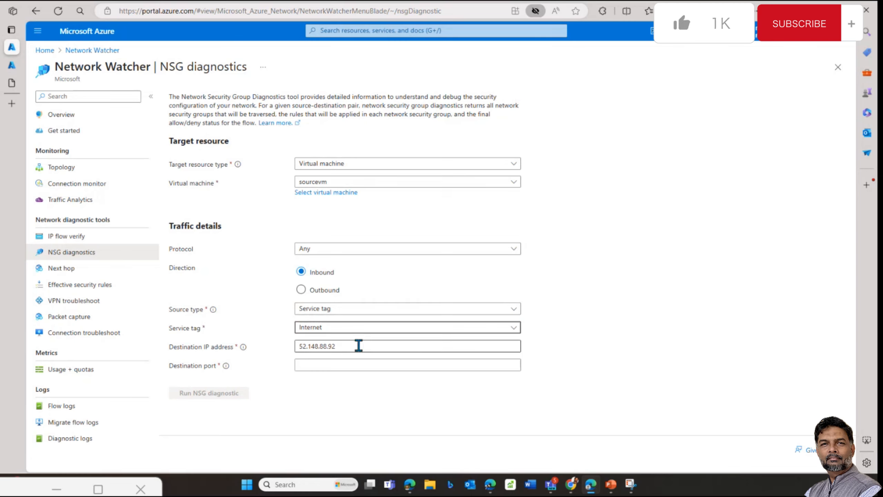
left_click(347, 346)
left_click(333, 365)
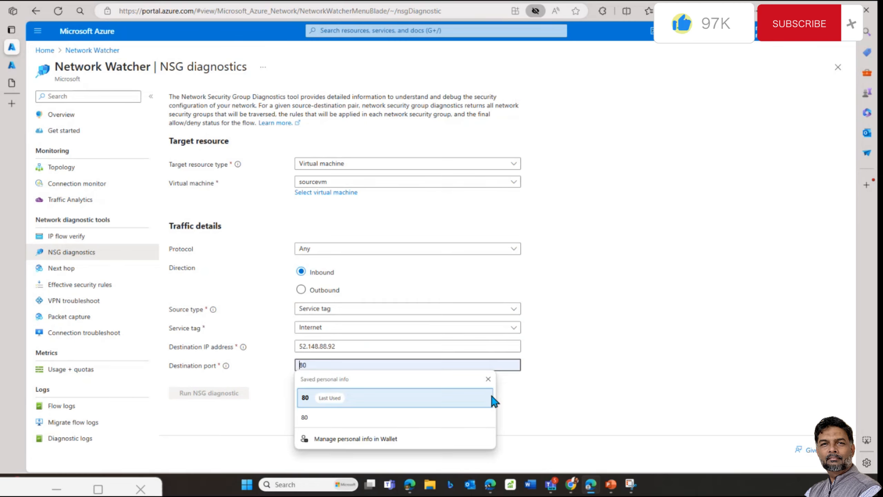
type("33")
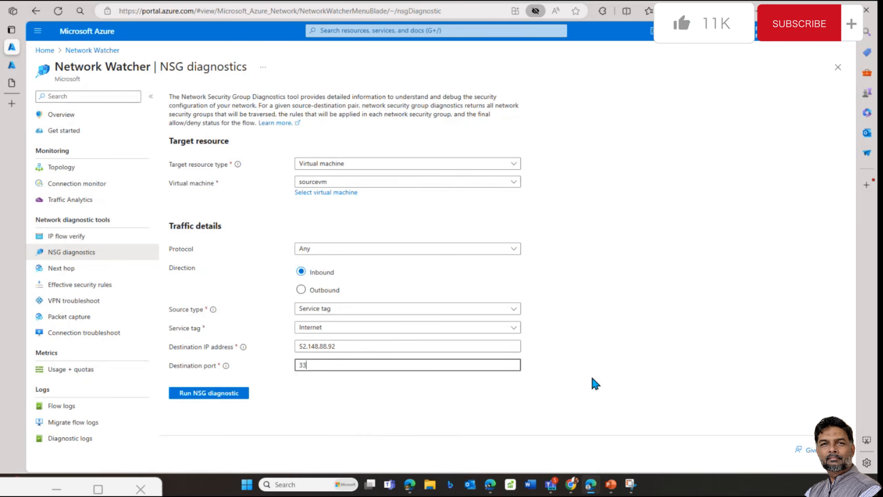
type("89")
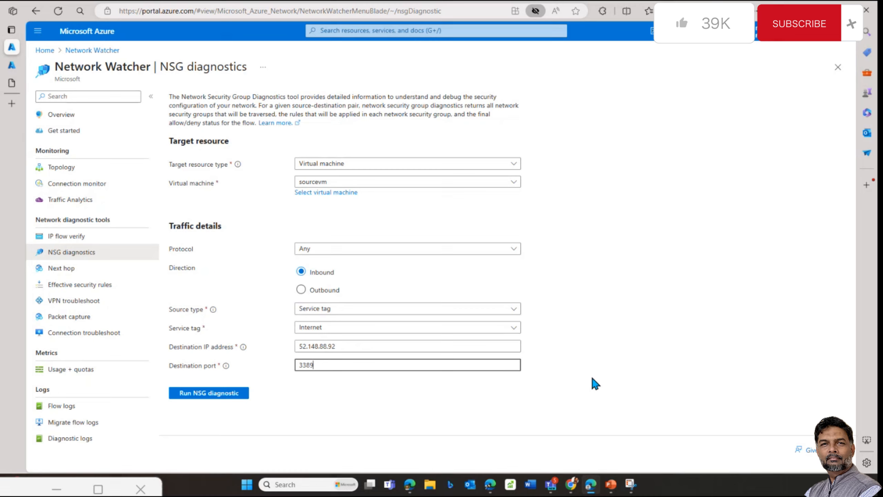
left_click(213, 394)
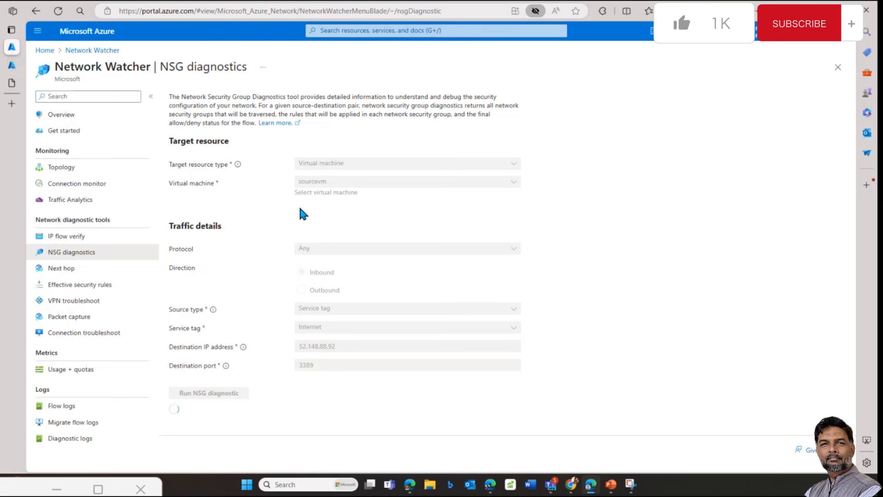
Step: Review the diagnostic results showing Deny from both subnetnsg and sourcevmNSG, briefly opening sourcevmNSG
left_click(14, 69)
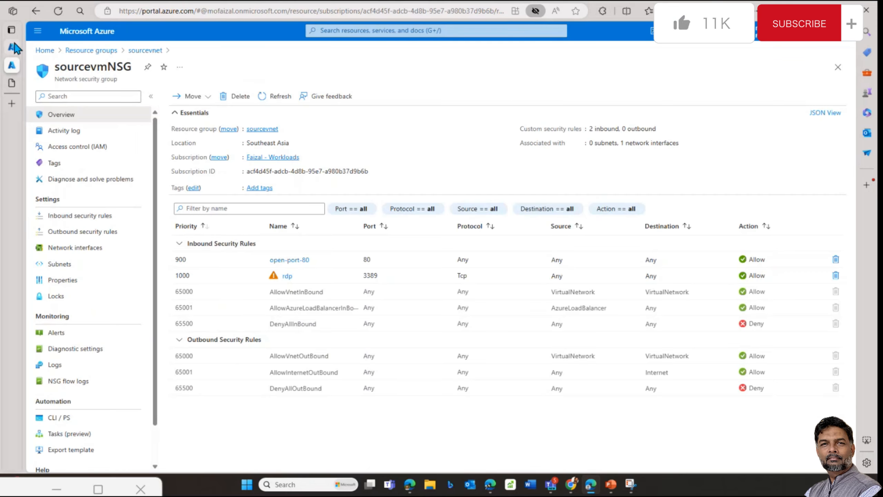
left_click(13, 50)
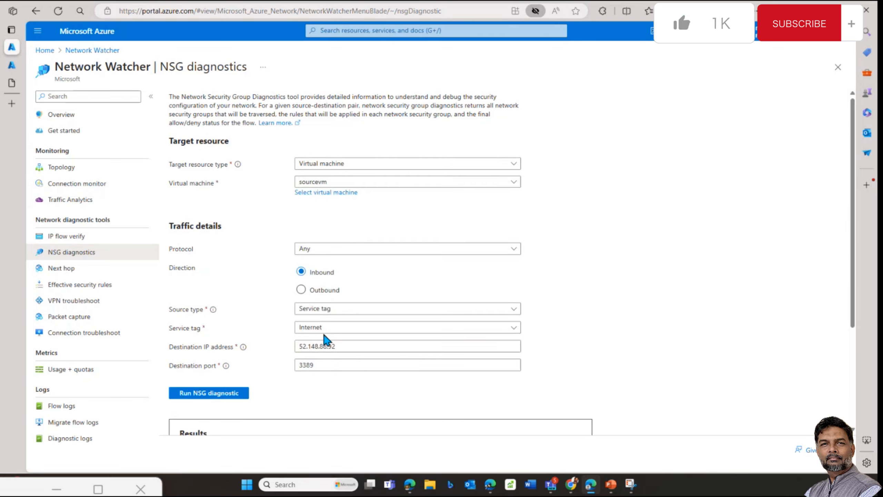
scroll(520, 363, "down", 4)
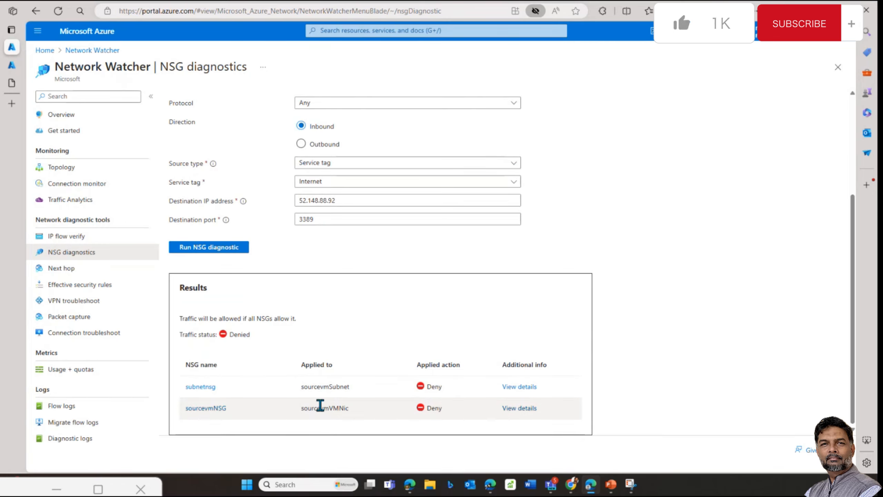
left_click(225, 405)
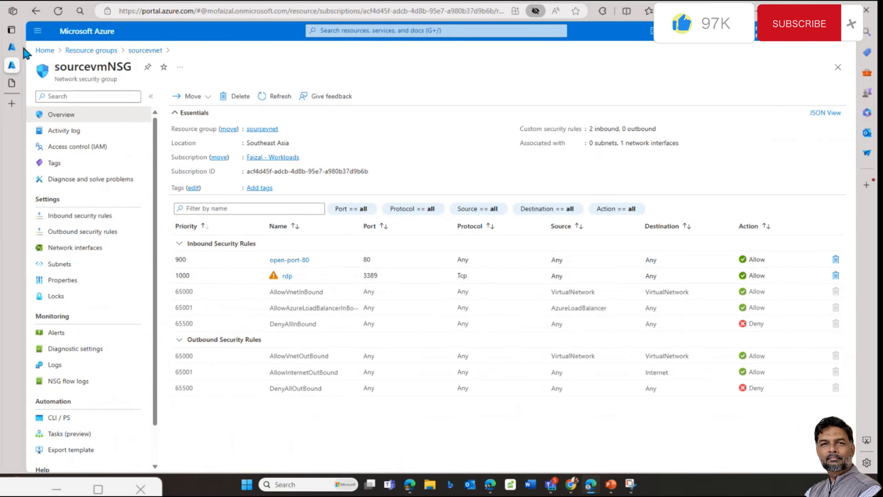
left_click(11, 47)
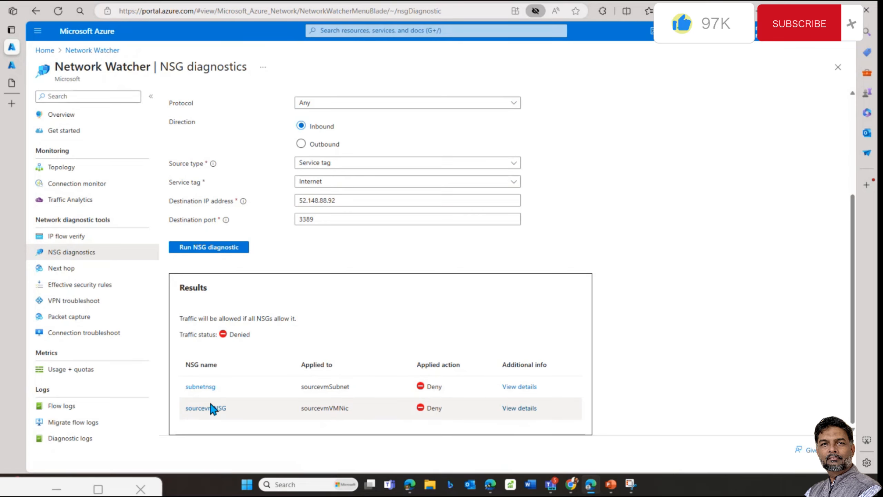
Step: Inspect sourcevmNSG's rule breakdown: rdp rule matches TCP 3389, DenyAllInBound shows Denied
left_click(520, 408)
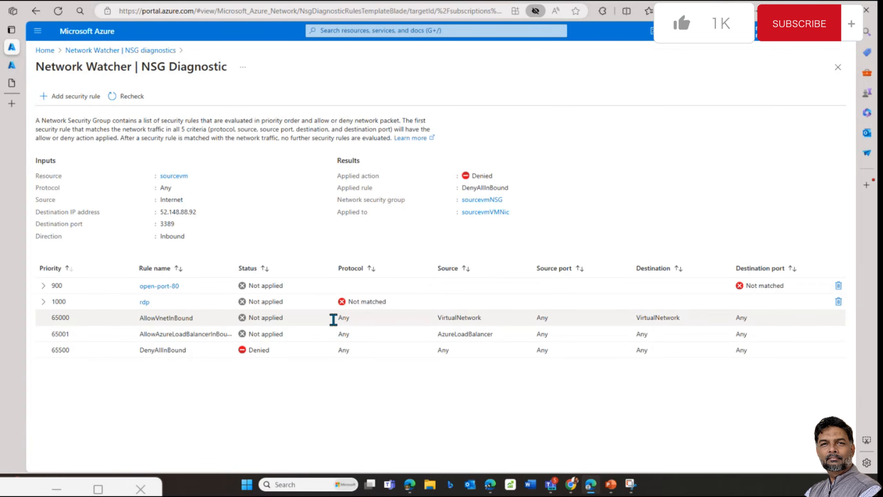
left_click(43, 302)
left_click_drag(335, 317, 760, 323)
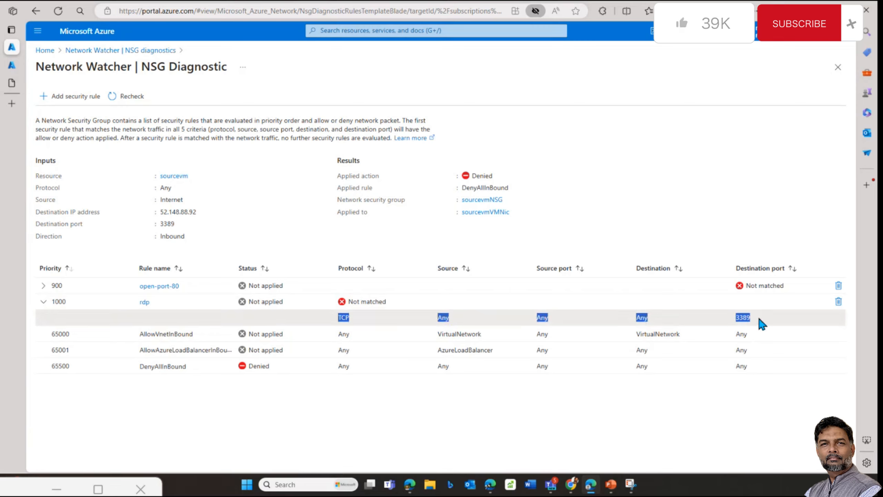
left_click(251, 375)
left_click_drag(288, 373, 241, 370)
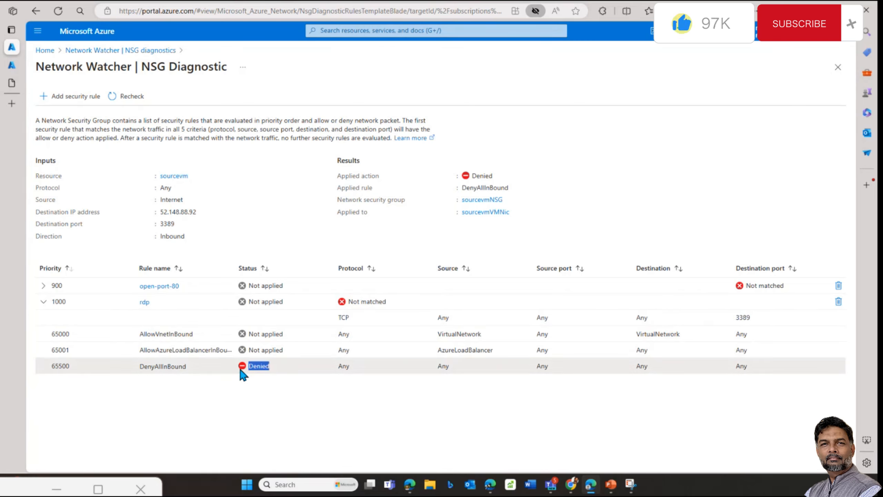
left_click(382, 318)
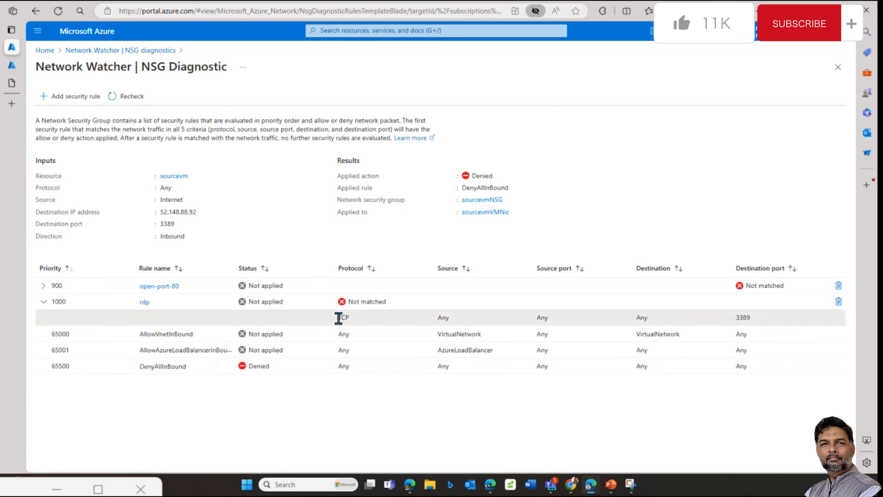
double_click(340, 317)
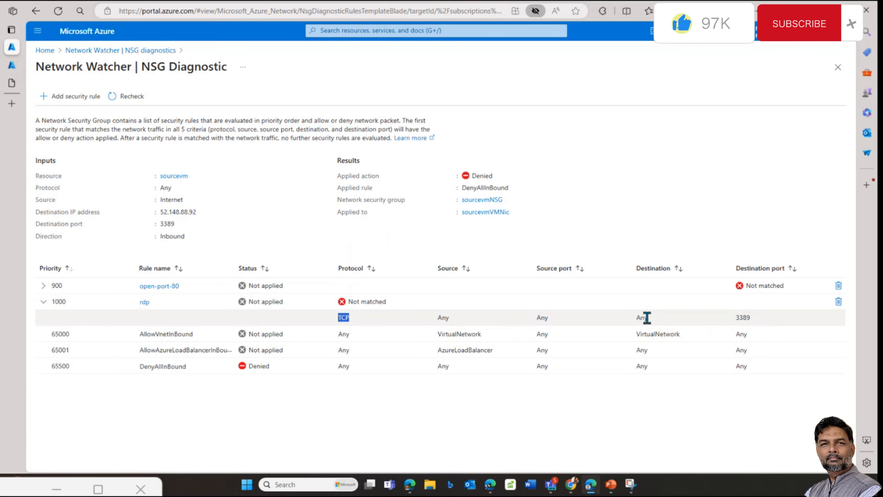
left_click(744, 319)
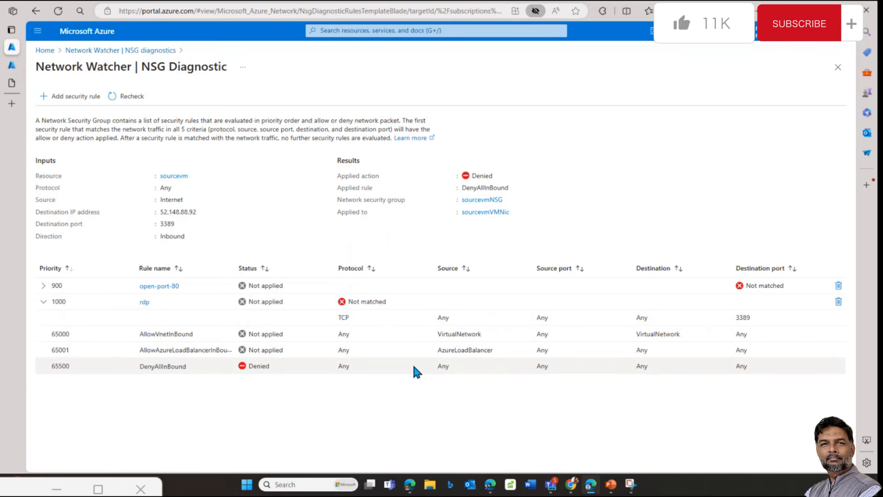
left_click(109, 51)
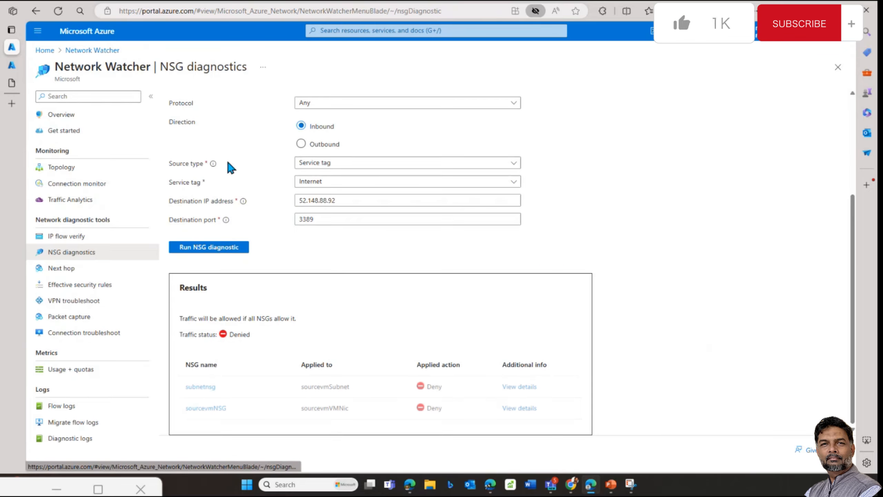
Step: Inspect subnetnsg's rule breakdown, expanding DenyAnyRDPInbound to see its source and port values
left_click(519, 387)
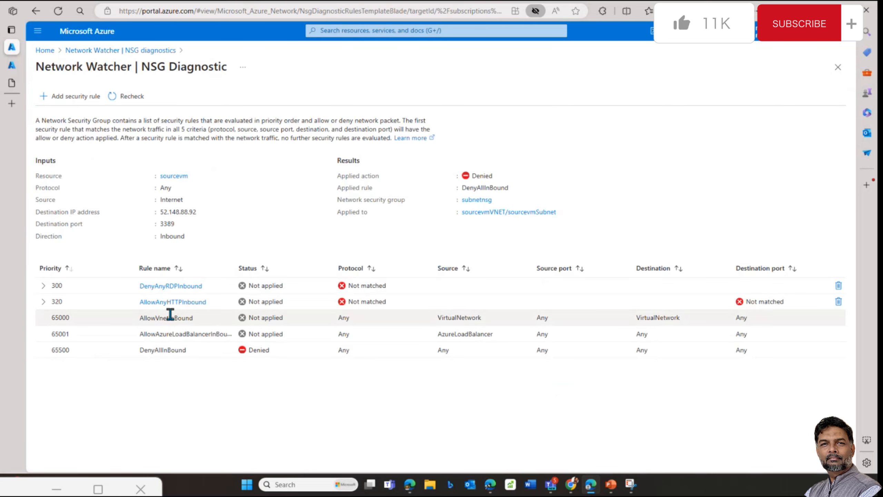
left_click(42, 302)
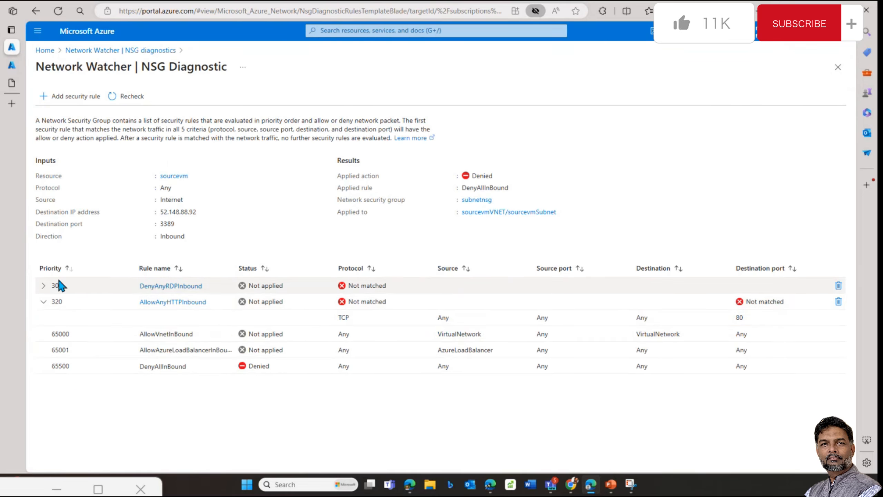
left_click(42, 285)
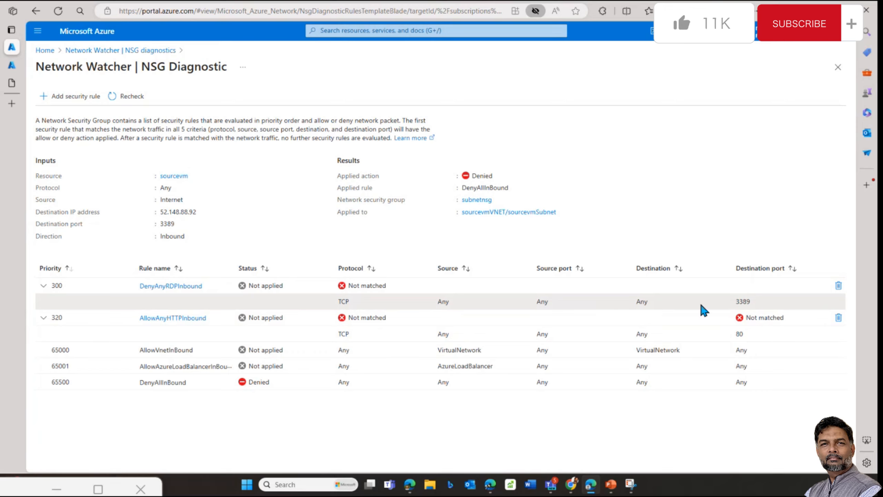
left_click_drag(747, 301, 338, 301)
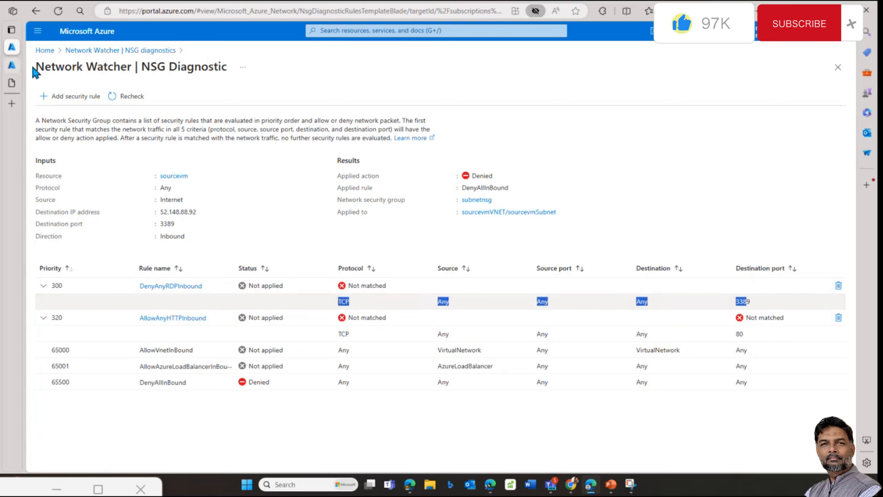
left_click(103, 51)
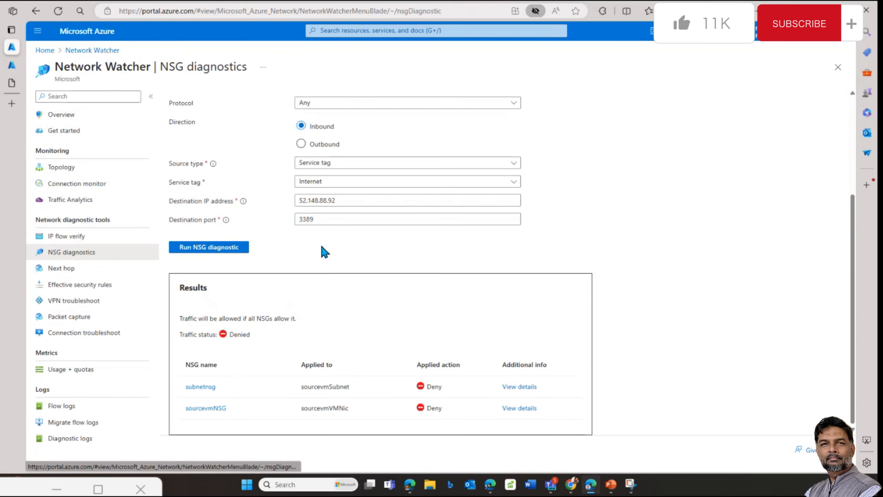
Step: Rerun the NSG diagnostic with the protocol set to TCP
scroll(323, 181, "up", 4)
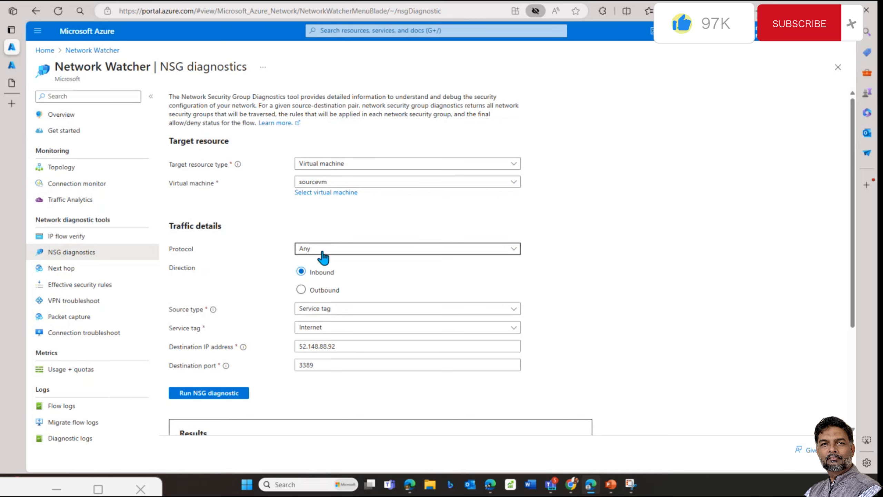
left_click(322, 256)
left_click(305, 281)
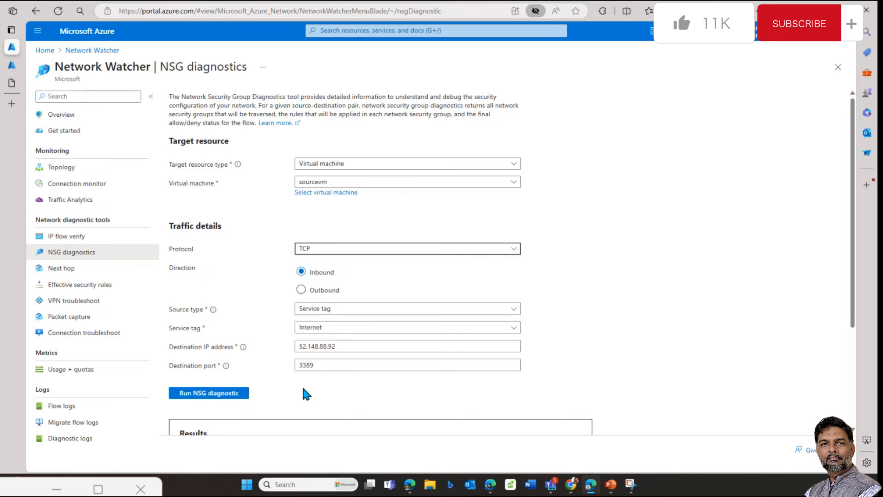
left_click(229, 394)
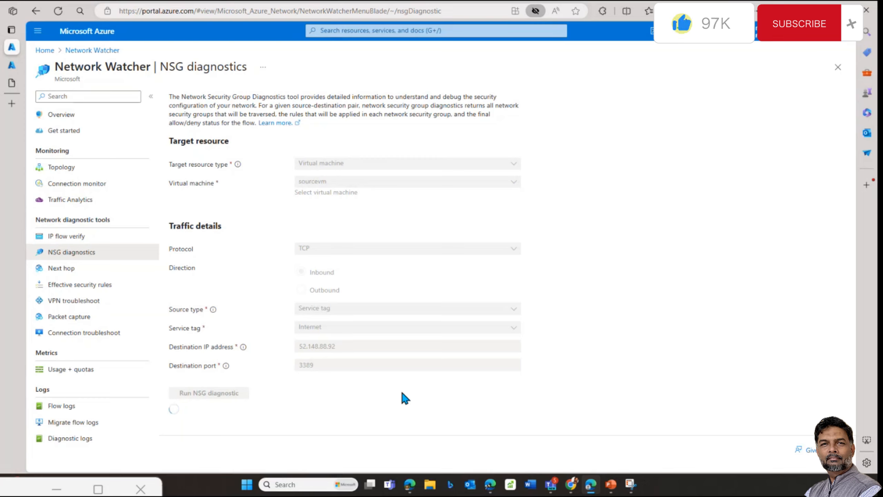
Step: Confirm sourcevmNSG's rdp rule uses TCP, then go up to the sourcevnet resource group
left_click(6, 70)
left_click_drag(460, 275, 479, 276)
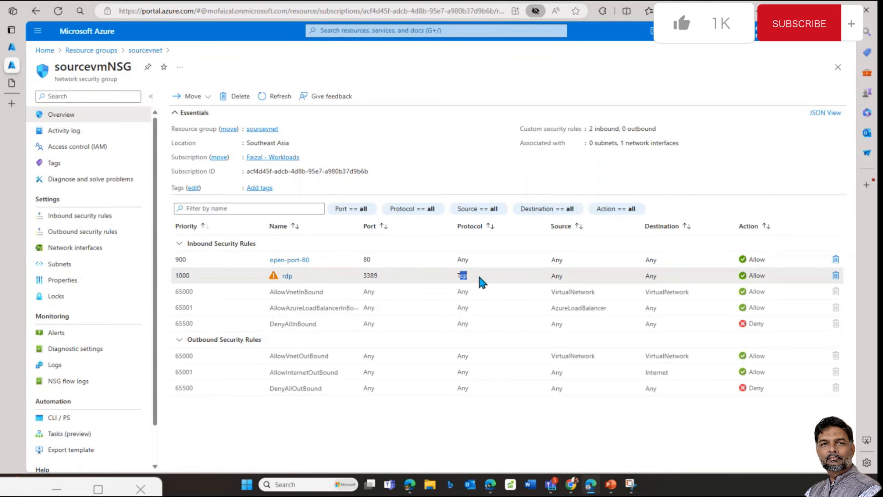
left_click(10, 46)
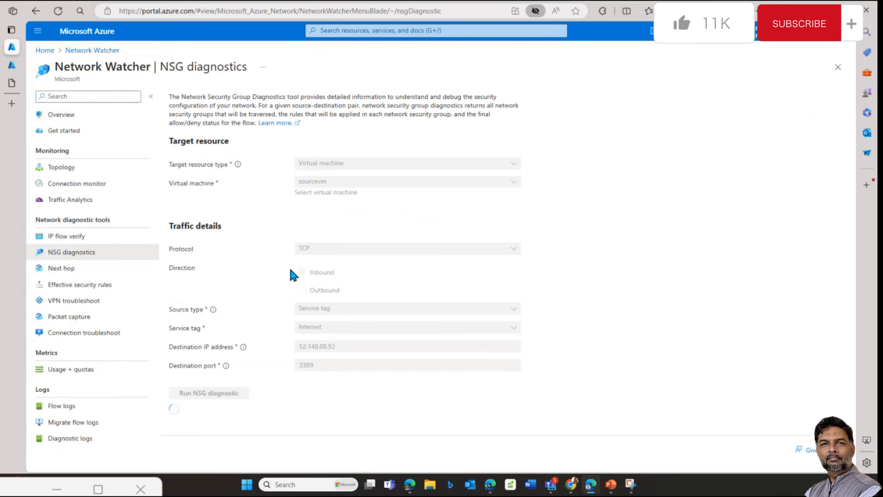
left_click(12, 65)
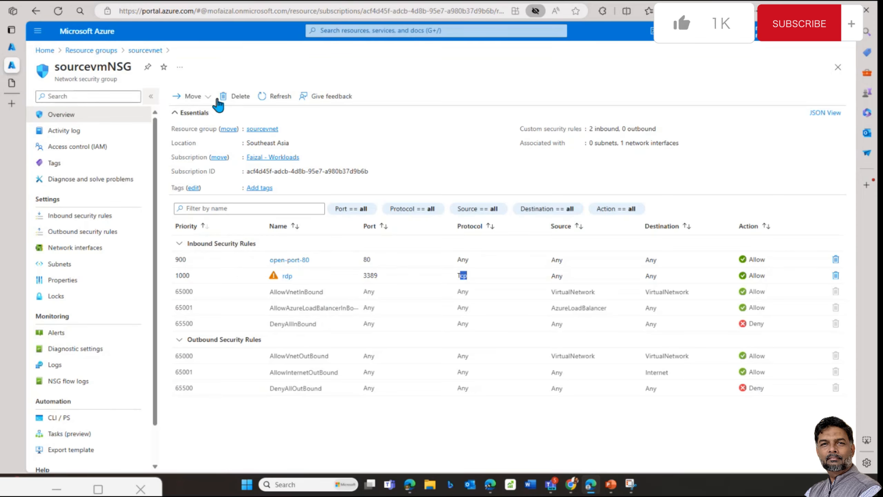
left_click(145, 50)
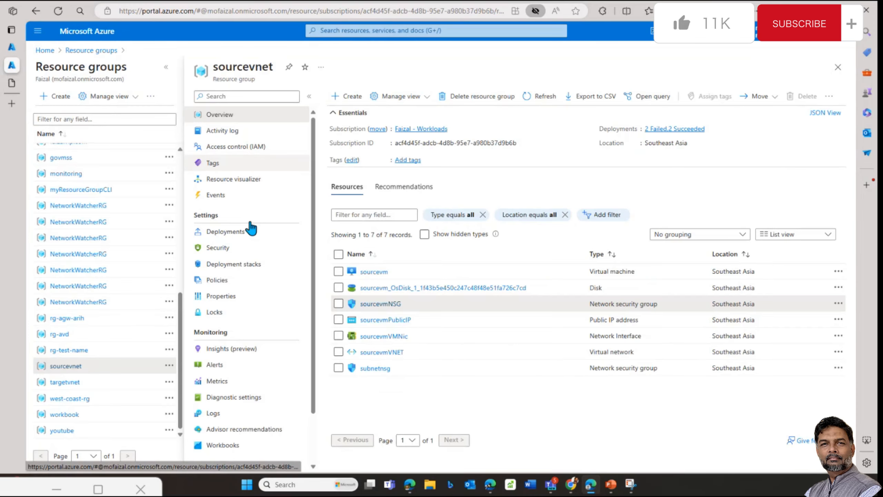
Step: Open subnetnsg and inspect DenyAnyRDPInbound's port and protocol, then return to NSG diagnostics
left_click(365, 368)
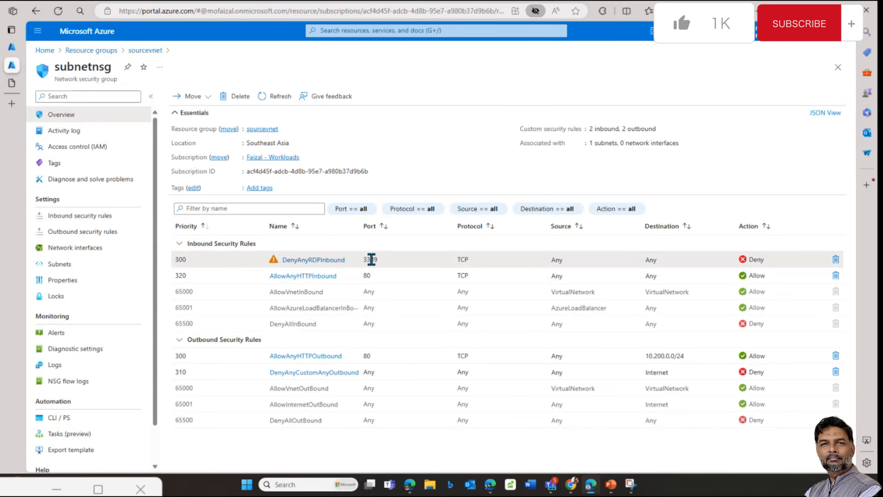
left_click_drag(367, 259, 683, 259)
left_click(453, 261)
left_click(13, 51)
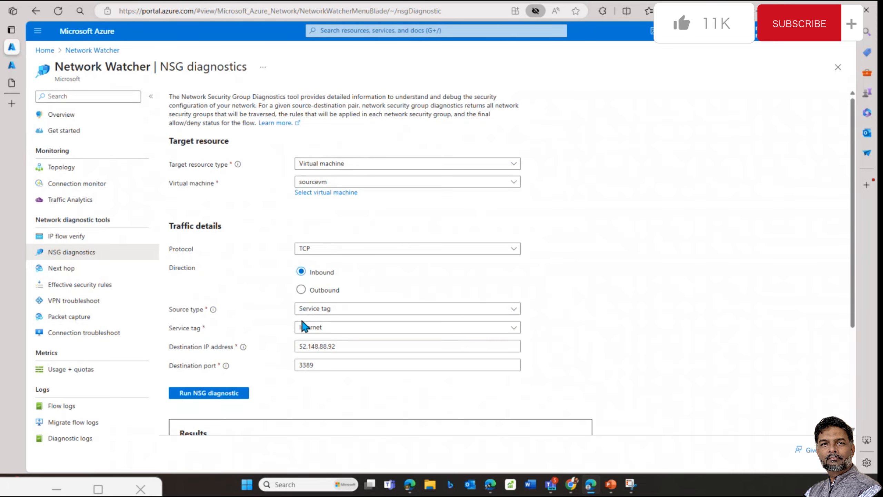
Step: Open View details for the sourcevmNSG row in the TCP diagnostic results
scroll(301, 326, "down", 4)
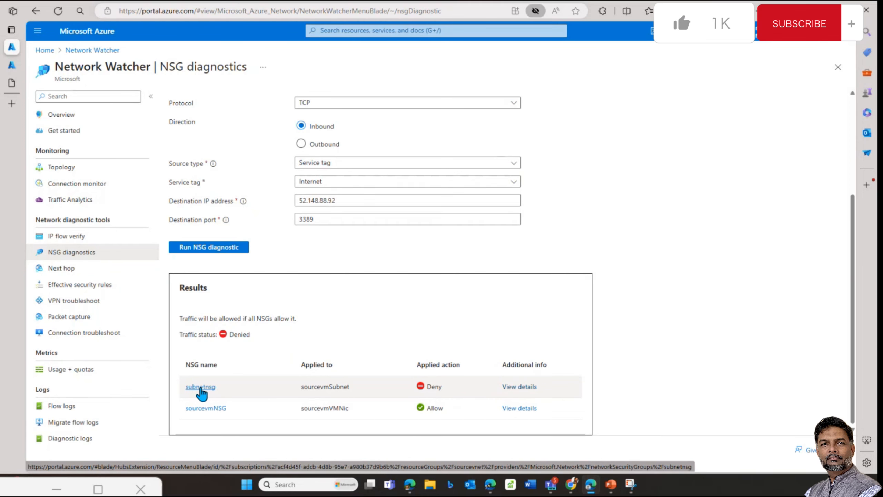
left_click(520, 408)
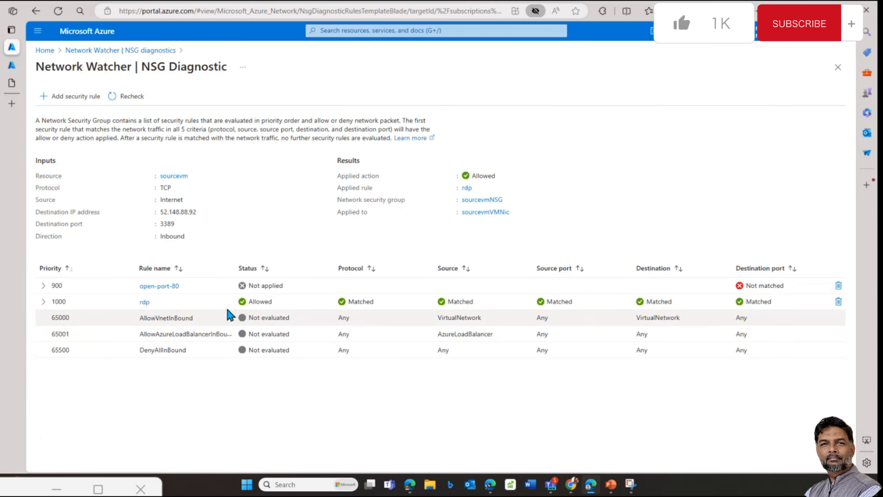
Step: Expand the rdp rule's details and highlight its matched values
left_click(43, 301)
left_click_drag(347, 317, 766, 322)
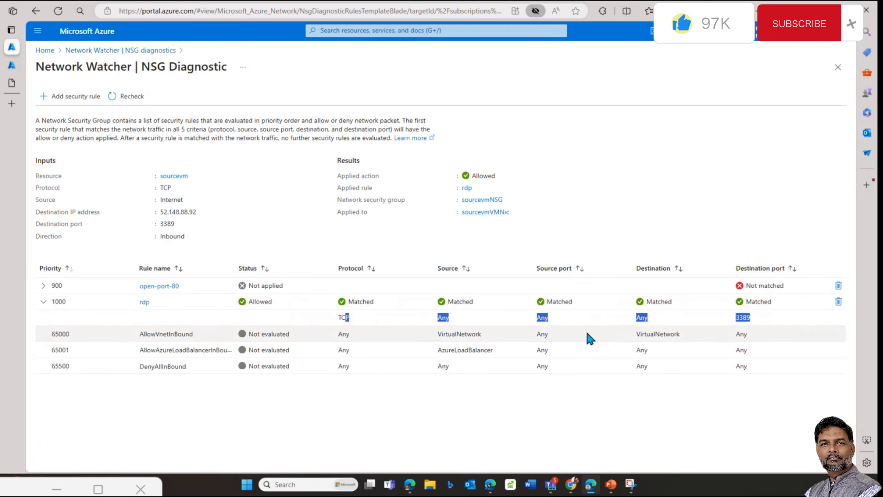
left_click(566, 333)
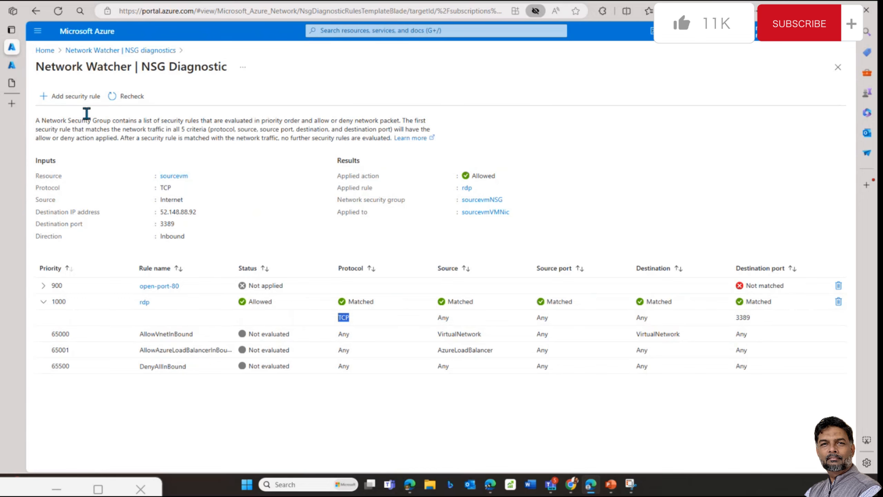
Step: Return to NSG diagnostics with Protocol kept as TCP and scroll to the Results table
left_click(116, 54)
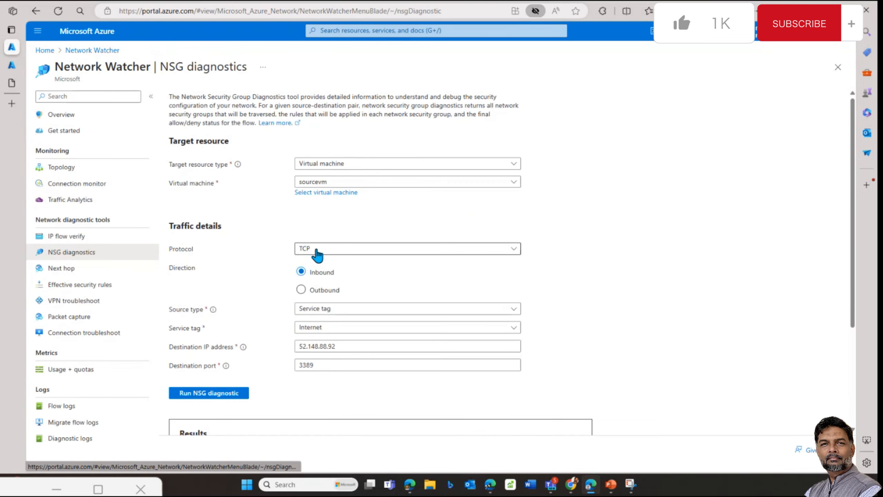
left_click(321, 253)
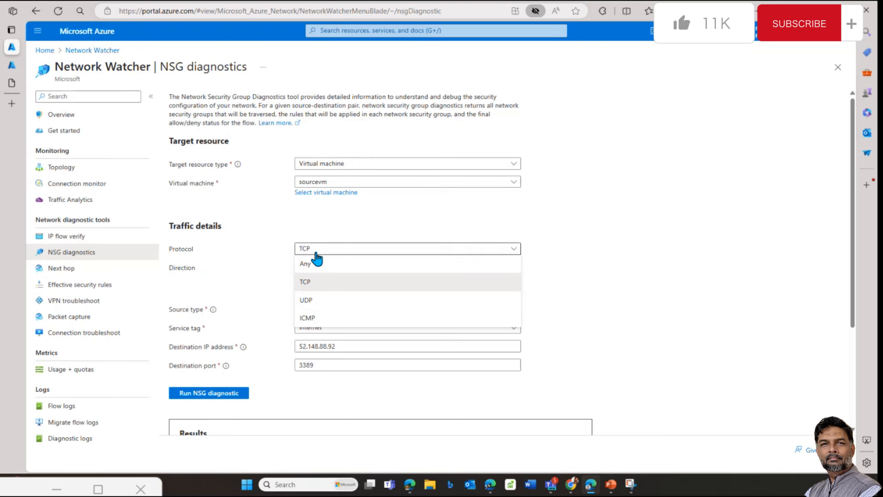
left_click(587, 254)
scroll(365, 364, "down", 4)
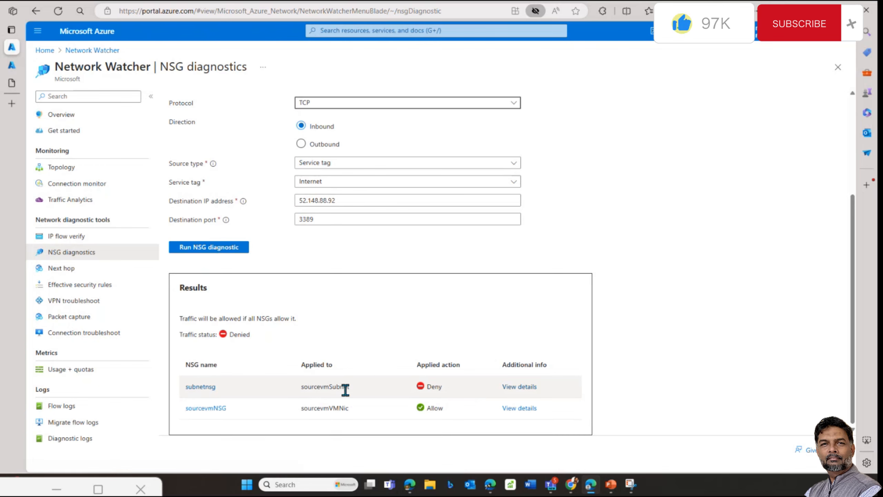
Step: Open subnetnsg's rule breakdown and expand DenyAnyRDPInbound (300, Denied) and AllowAnyHTTPInbound (320)
left_click(522, 387)
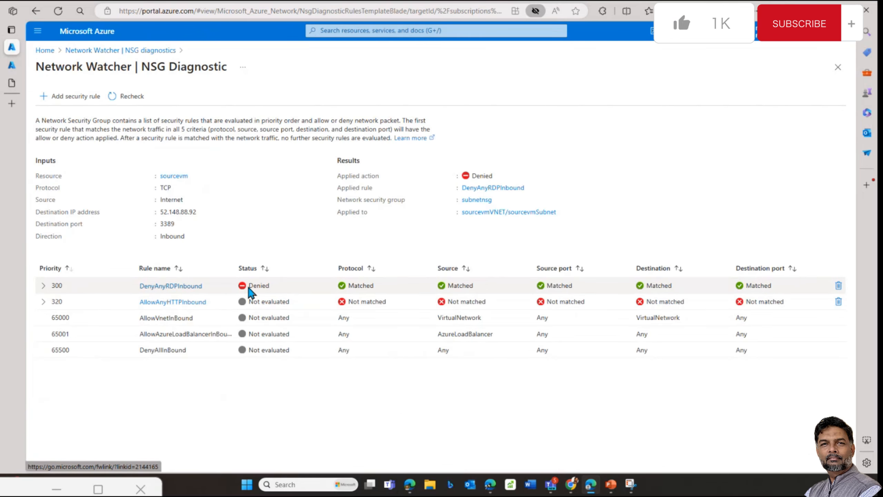
left_click_drag(247, 284, 275, 286)
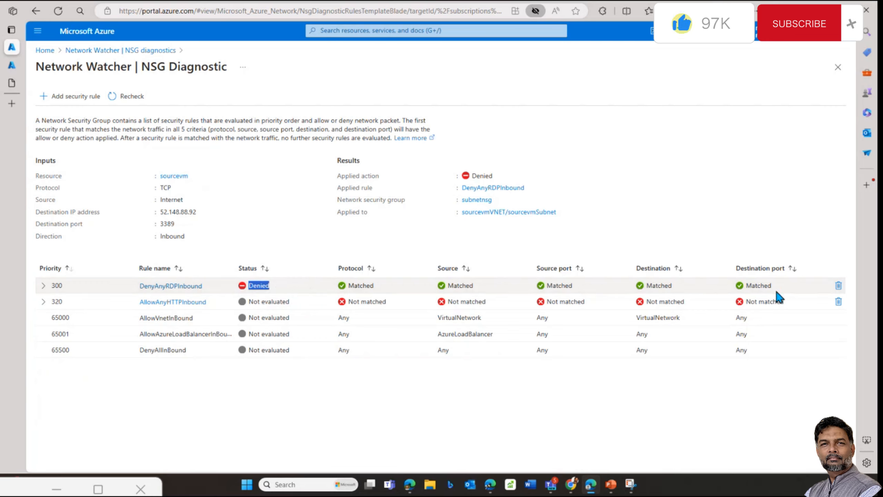
left_click(461, 377)
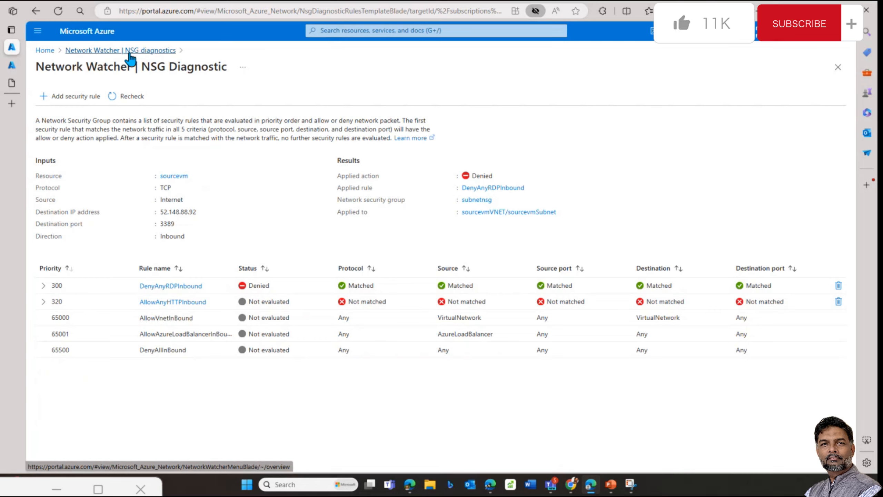
left_click(43, 285)
left_click(43, 317)
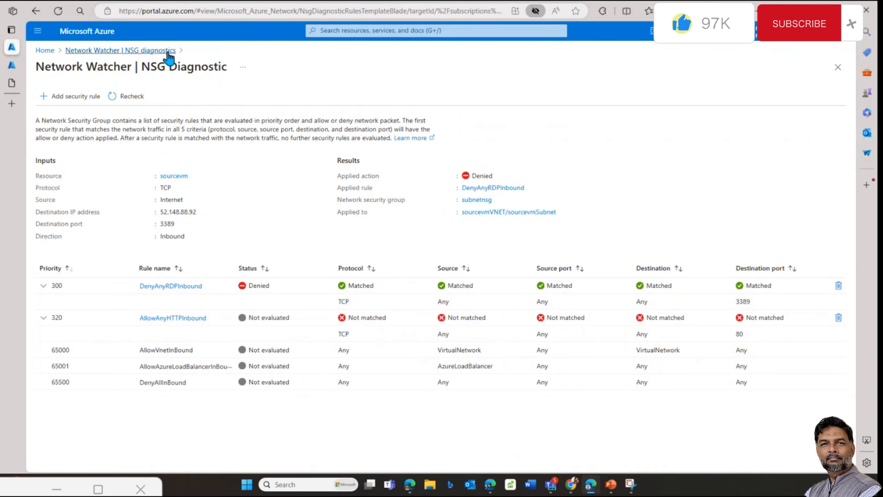
Step: Switch to PowerPoint and open slide 55 with the network diagram
mouse_move(614, 484)
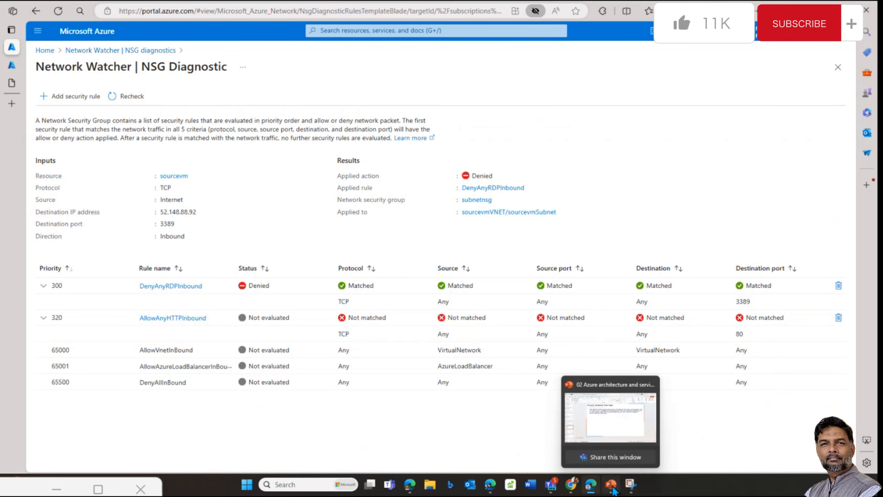
left_click(615, 430)
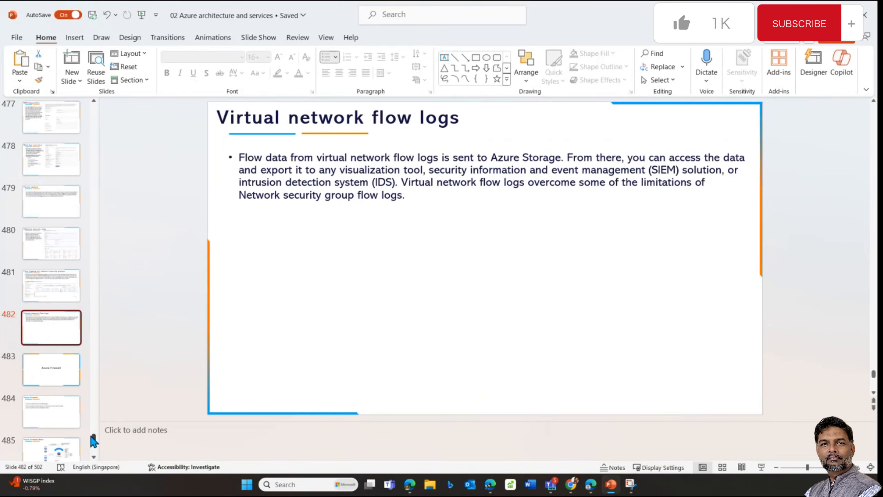
left_click_drag(93, 438, 94, 148)
left_click(66, 167)
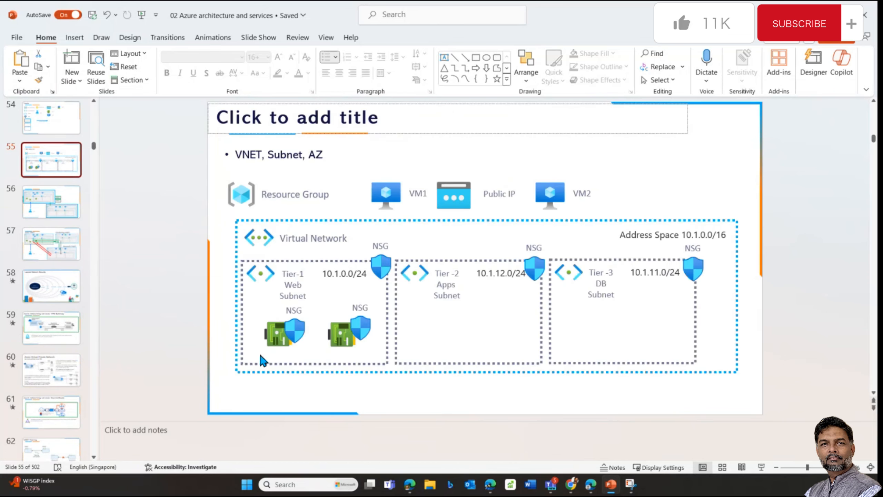
Step: Point out the Tier-1 subnet and NIC-level NSG shields, then return to the Azure diagnostic page
left_click(382, 267)
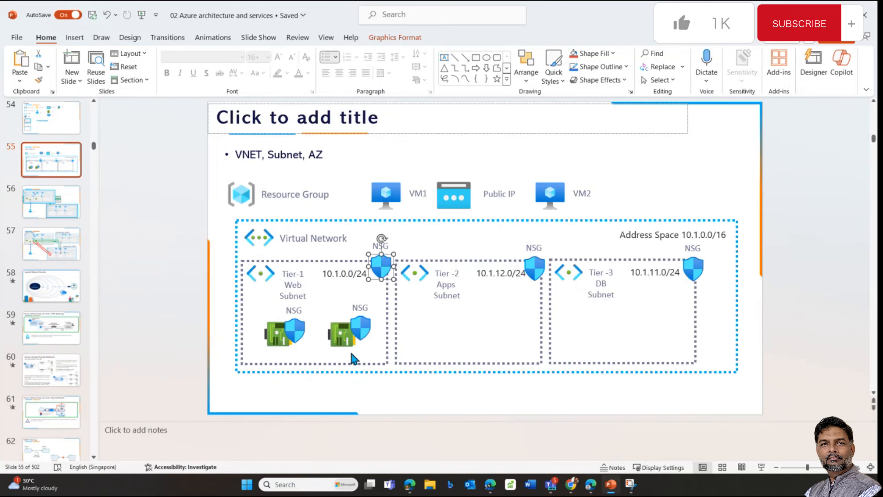
left_click(358, 333)
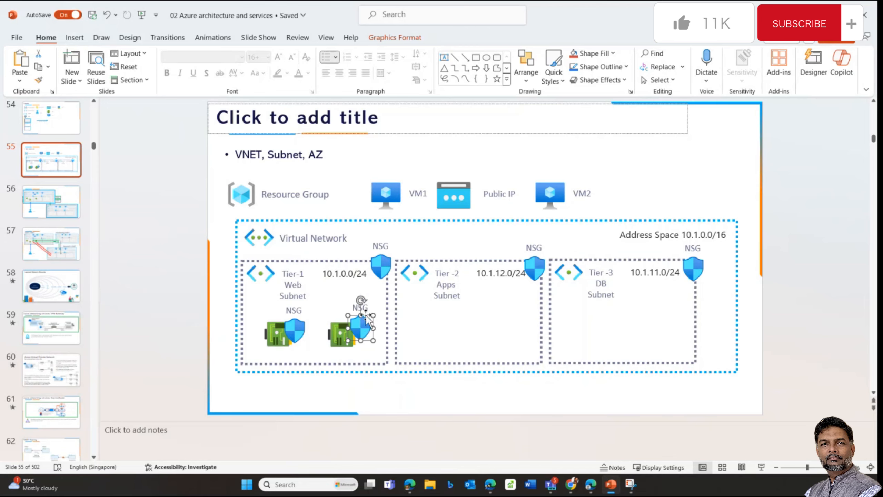
mouse_move(592, 485)
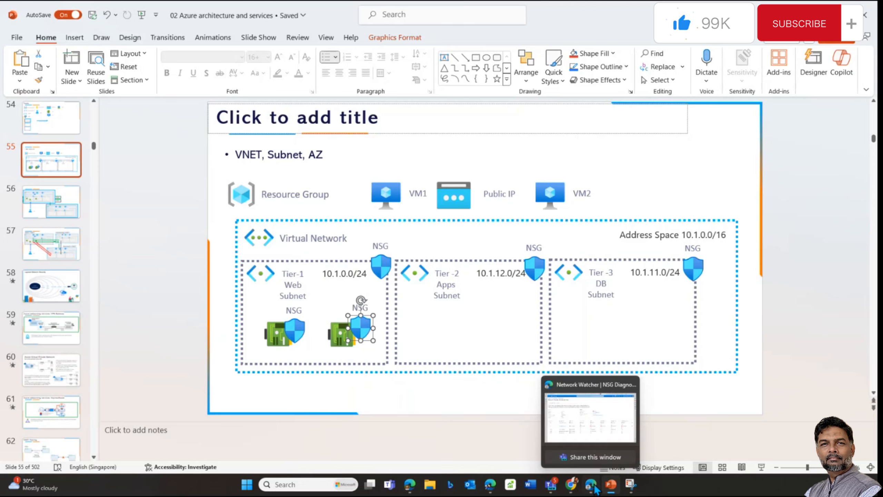
left_click(596, 416)
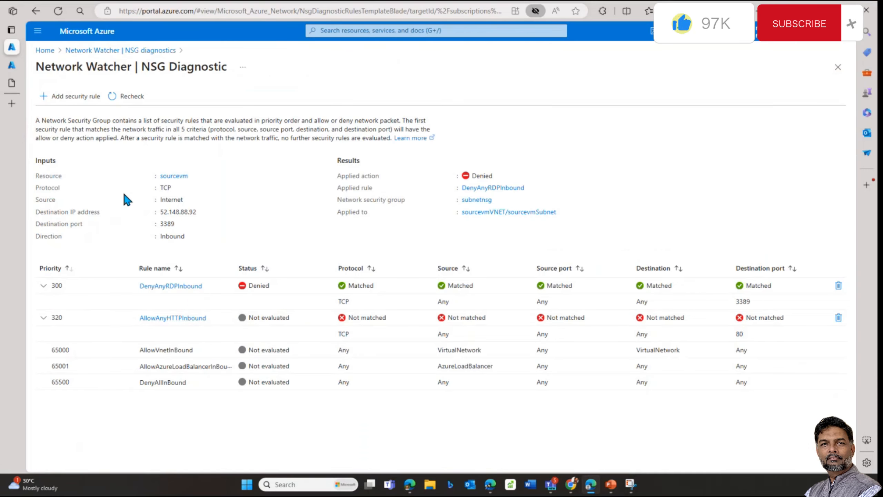
Step: Mark sourcevmNSG's Allow verdict and view which of its rules allows the traffic
left_click(153, 52)
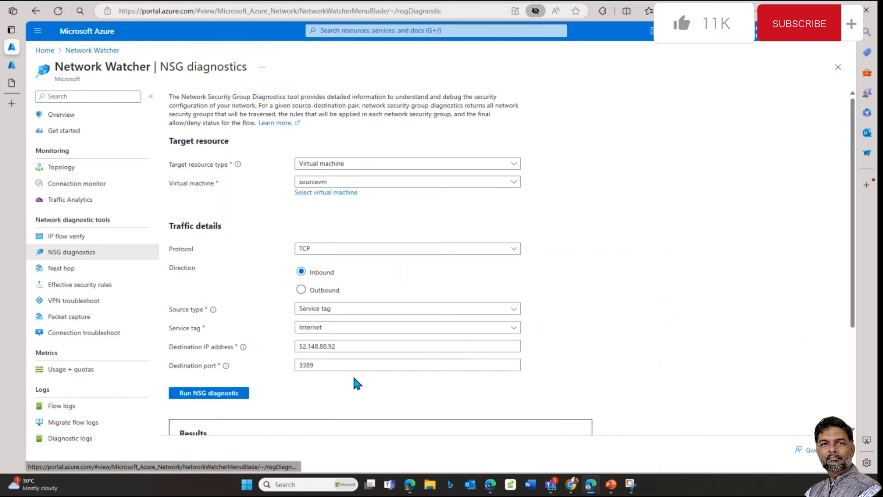
scroll(354, 383, "down", 4)
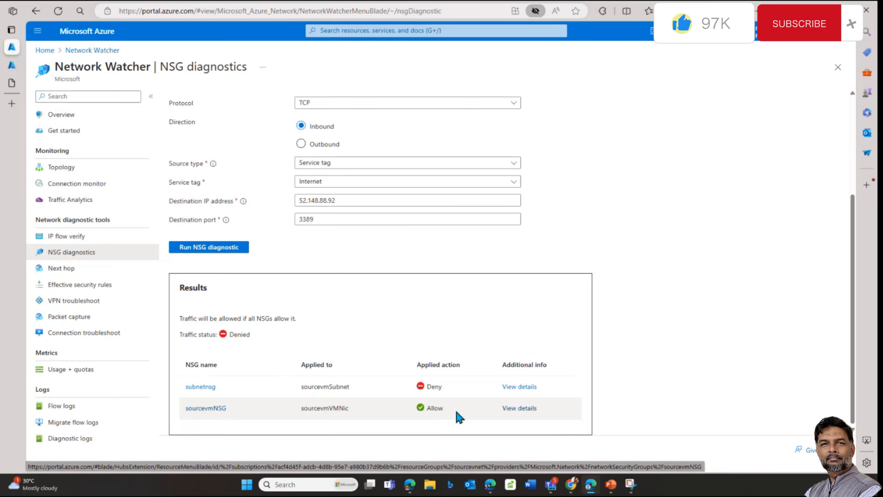
left_click_drag(427, 409, 442, 409)
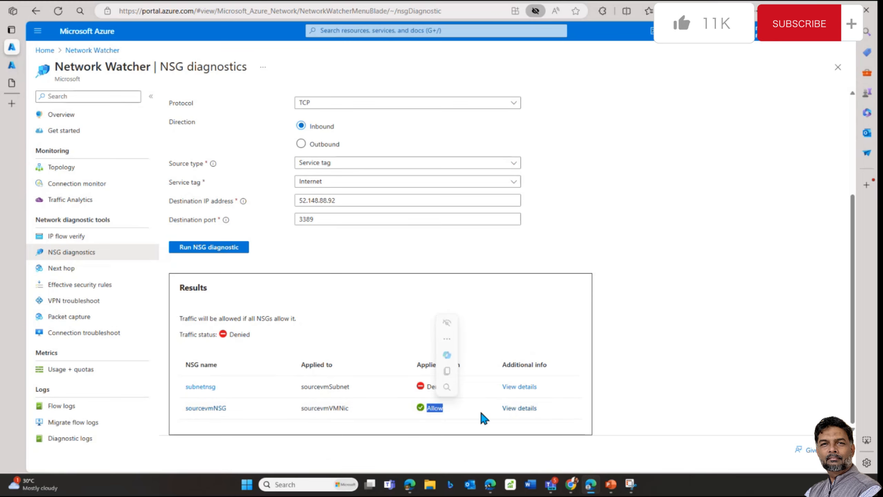
left_click(524, 409)
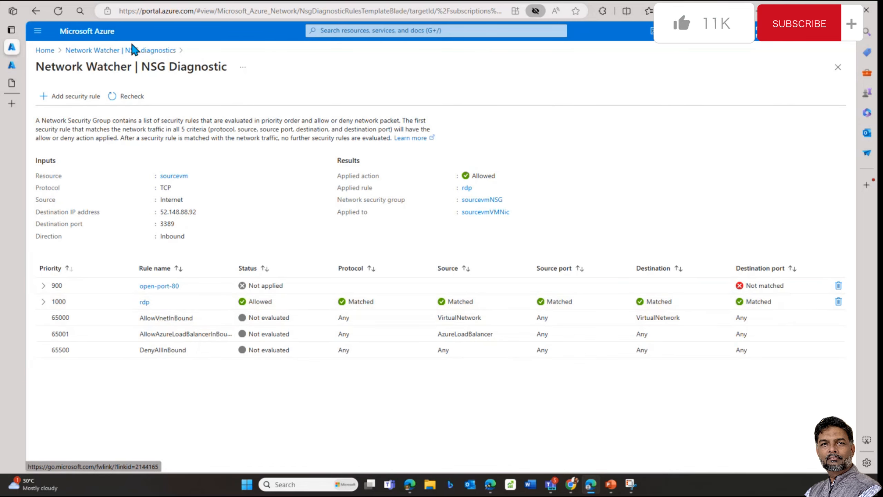
Step: View subnetnsg's rule details showing rule 300 Denied, then bring PowerPoint's slide 55 forward
left_click(133, 52)
scroll(350, 410, "down", 4)
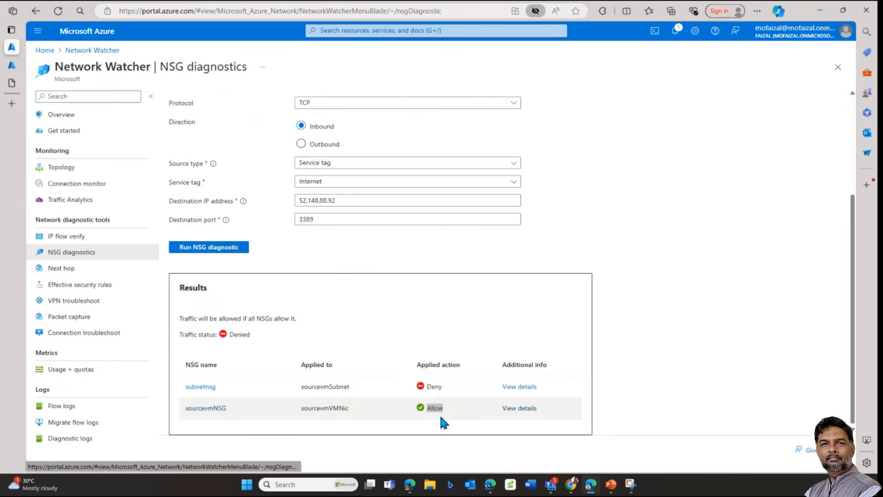
left_click(518, 387)
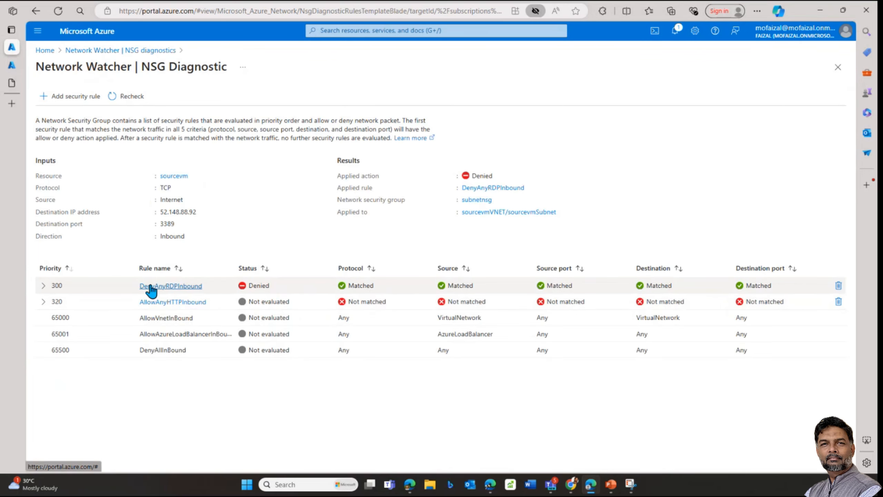
left_click_drag(265, 285, 253, 285)
left_click(359, 286)
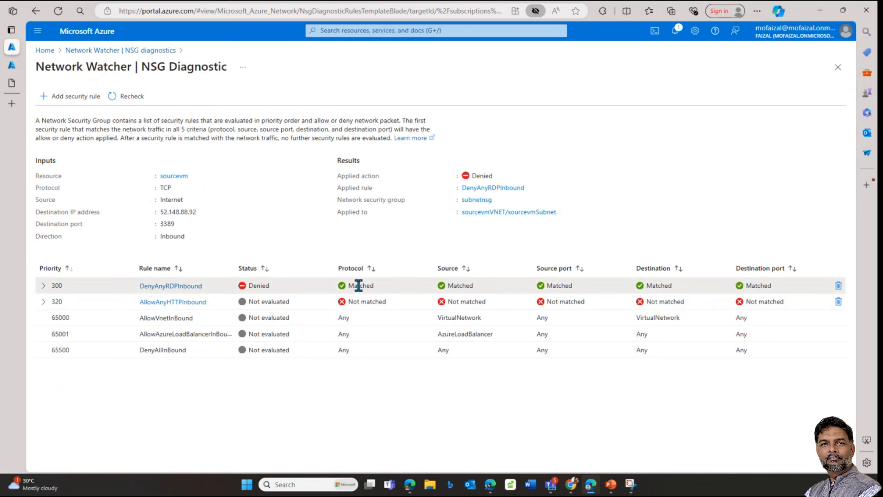
mouse_move(590, 484)
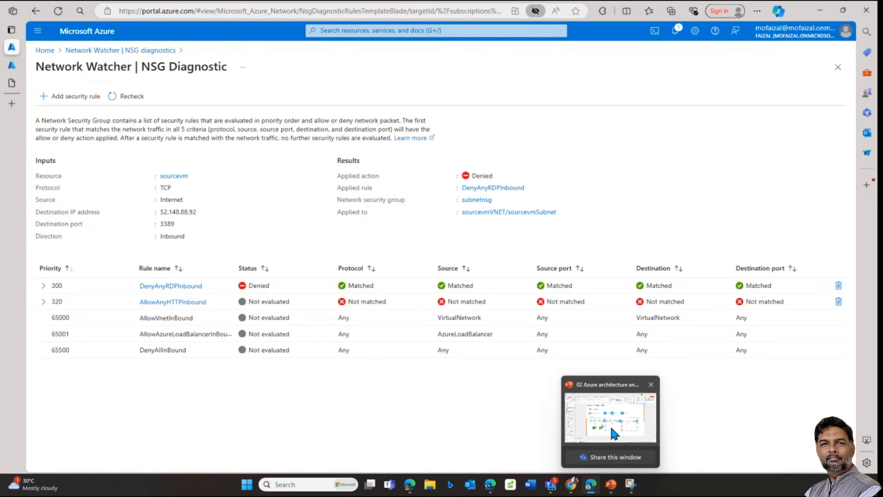
left_click(614, 433)
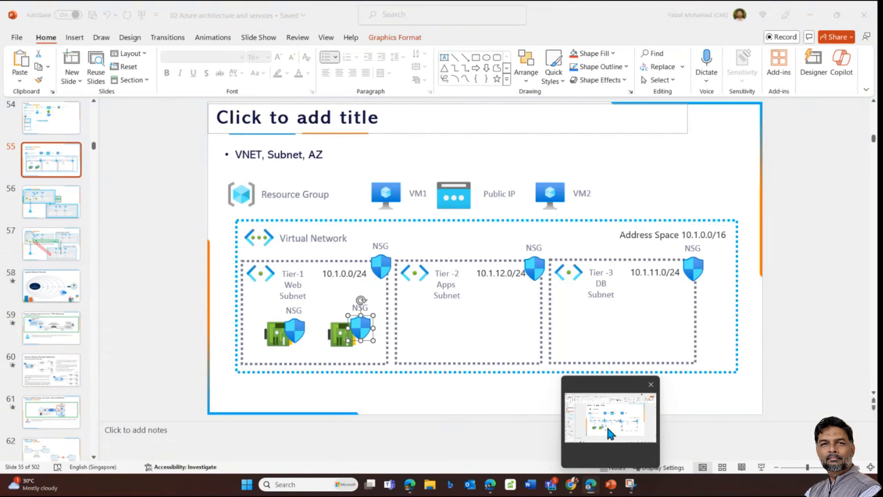
Step: Point out the NIC-level and Tier-1 subnet NSG shields on slide 55, then return to Azure
left_click(358, 332)
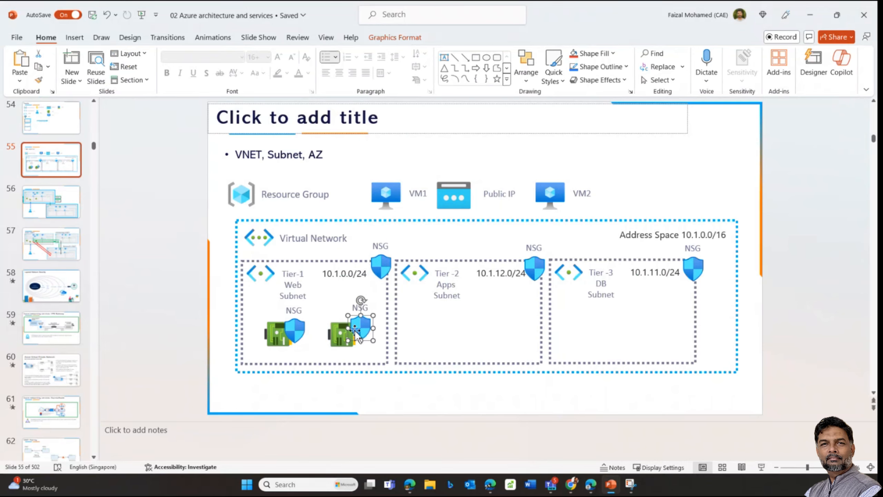
left_click(381, 262)
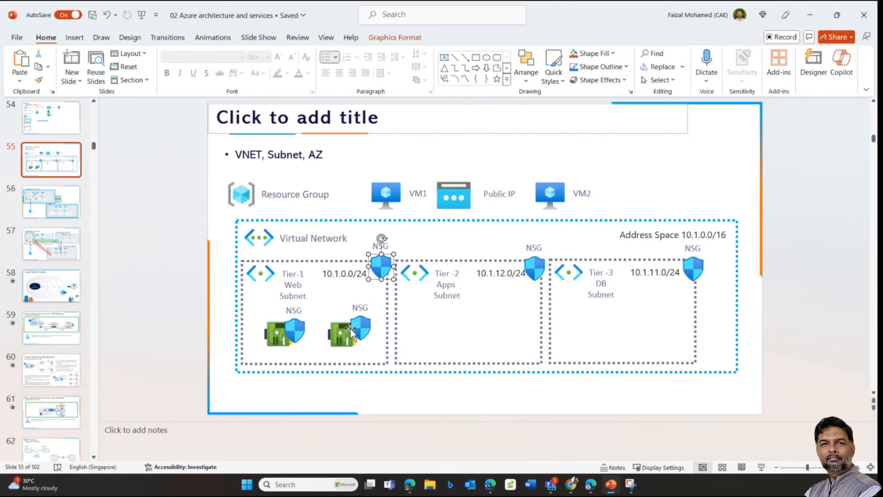
mouse_move(591, 484)
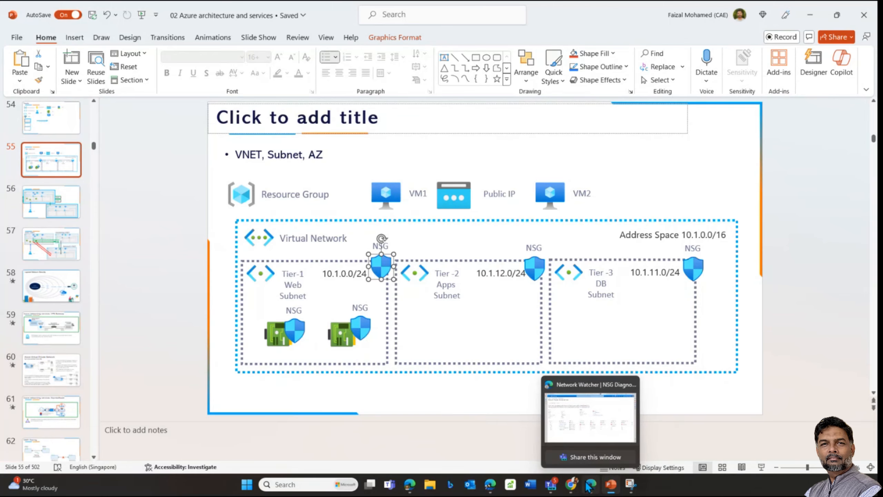
left_click(595, 411)
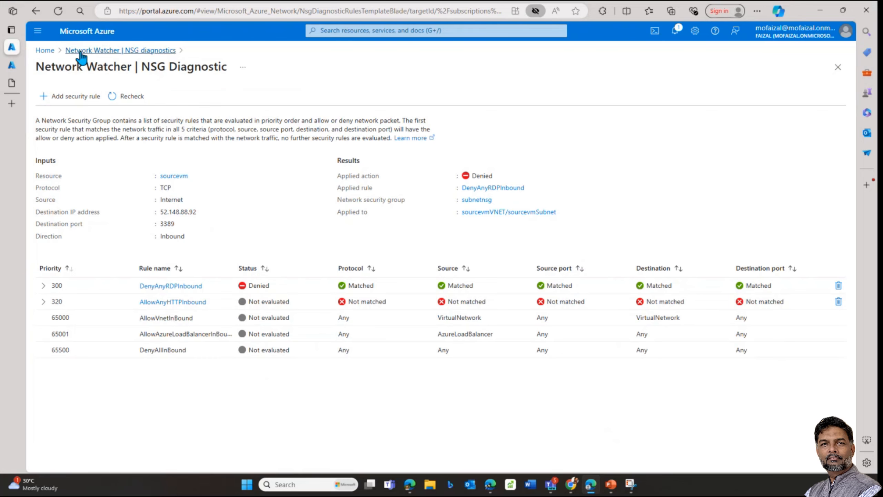
Step: Open subnetnsg's DenyAnyRDPInbound rule for editing
left_click(6, 68)
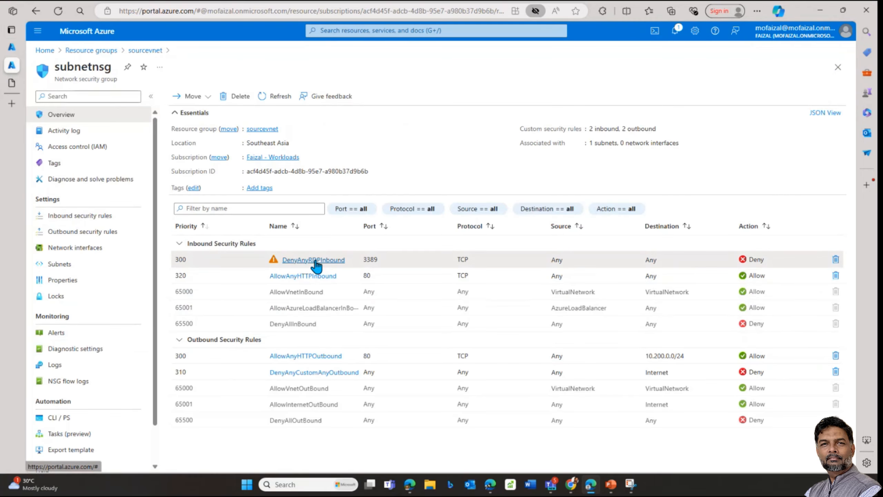
left_click(318, 263)
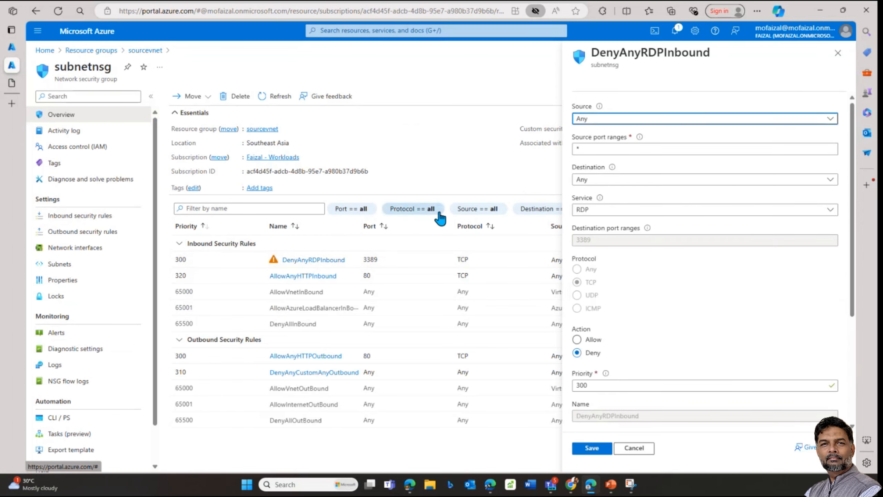
left_click(838, 52)
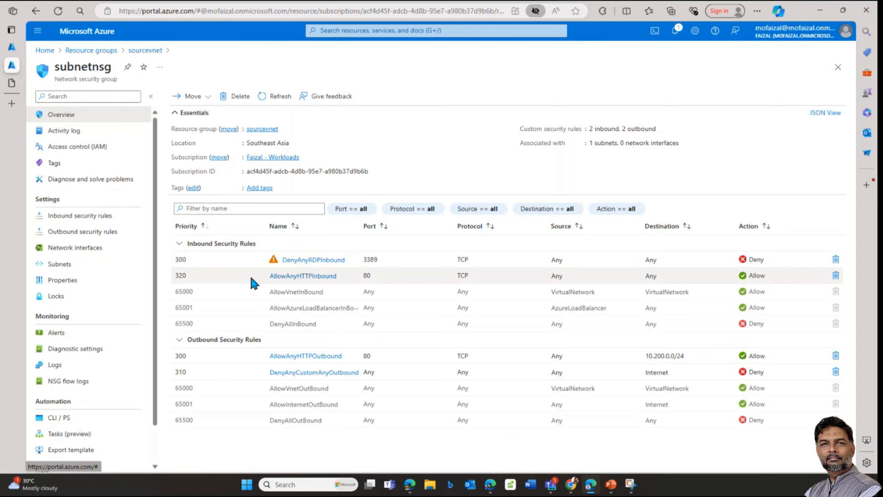
left_click(306, 260)
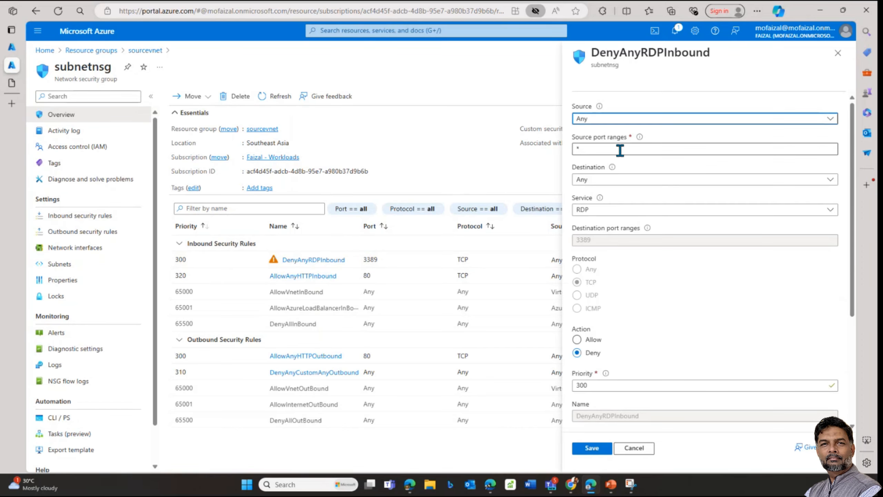
Step: Set the rule to Custom service, Any protocol and Allow action with destination Any, and save
left_click(601, 181)
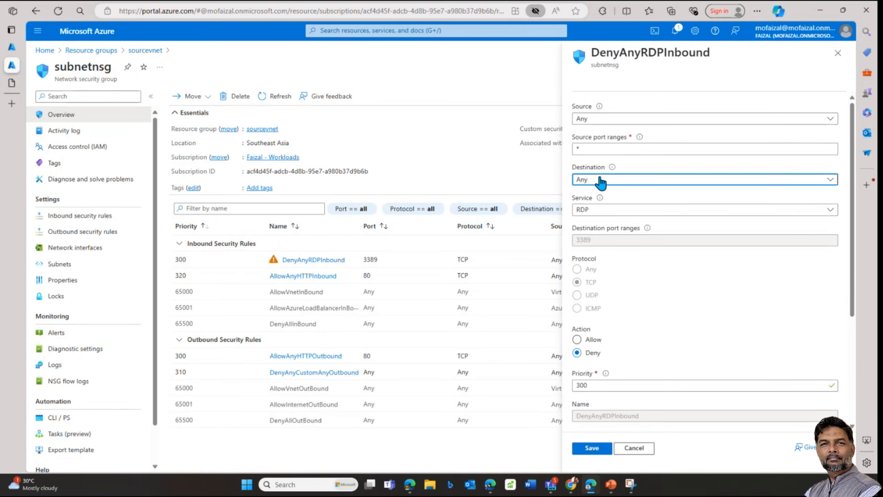
left_click(609, 163)
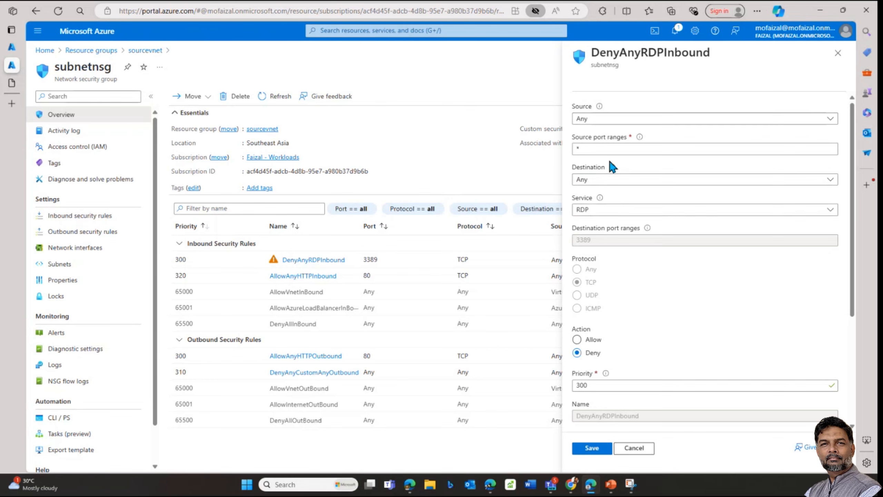
left_click(595, 210)
left_click(586, 353)
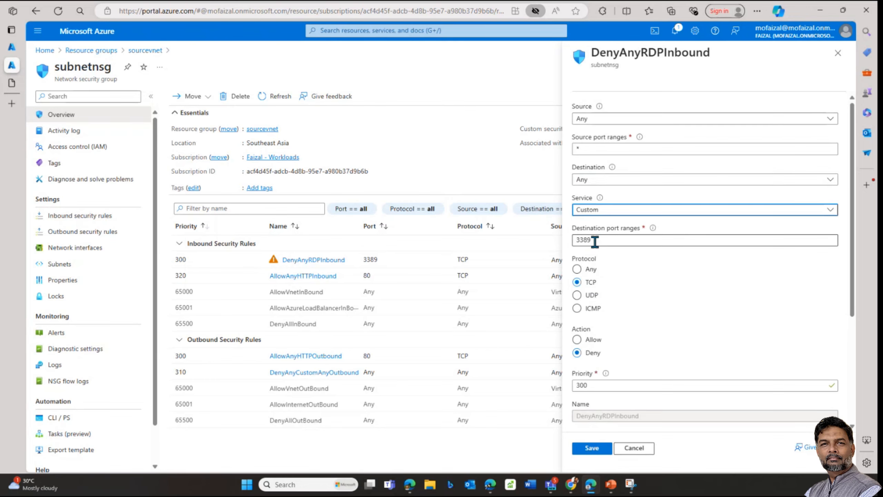
left_click(583, 269)
scroll(595, 348, "down", 3)
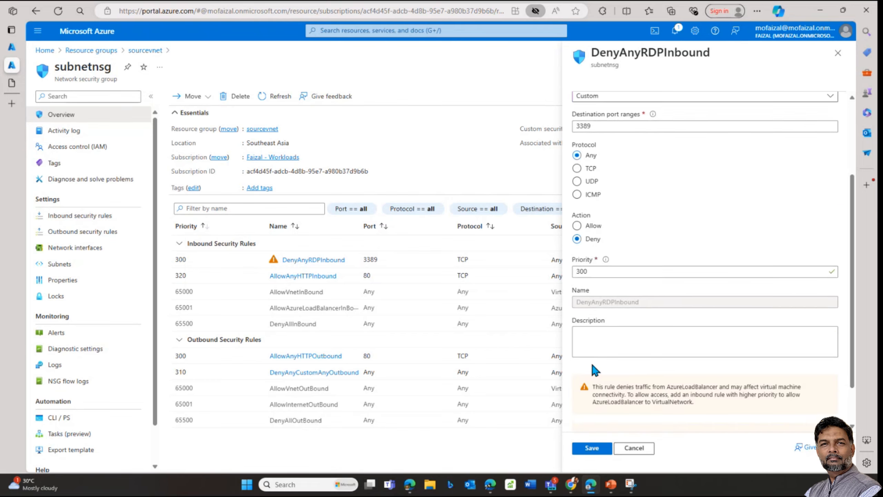
left_click(577, 211)
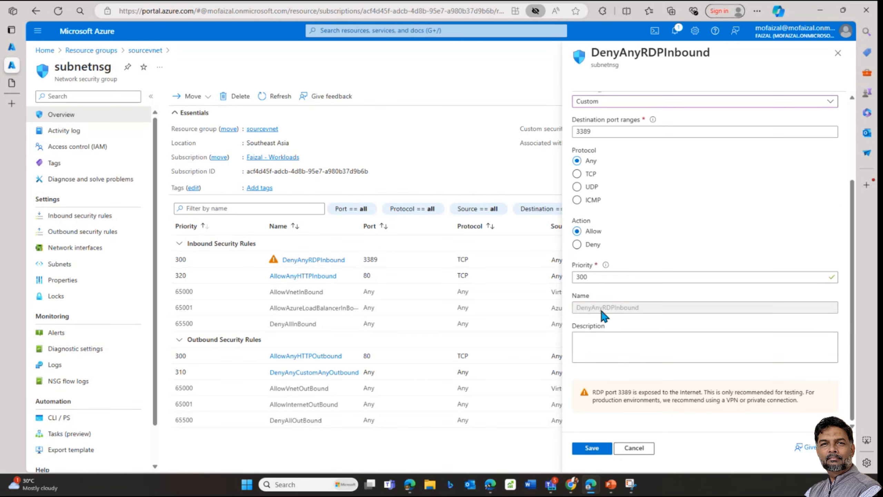
left_click(593, 449)
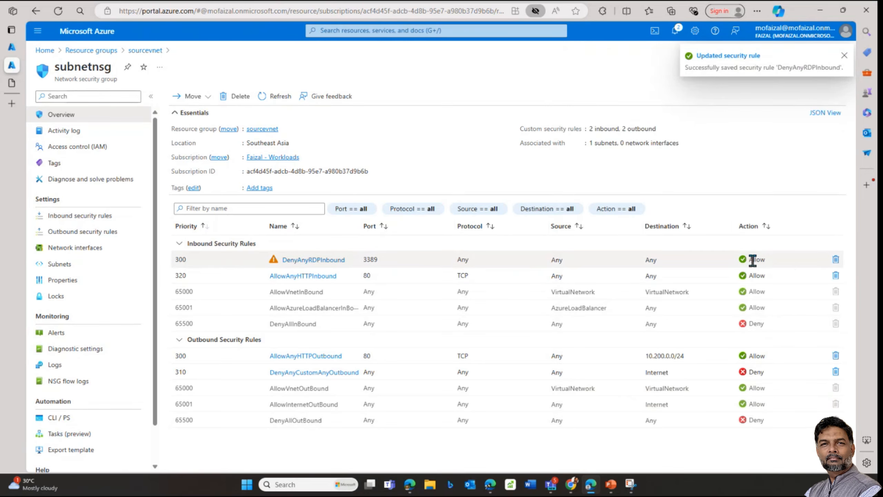
Step: Go back to the NSG diagnostics form and rerun the check for sourcevm TCP port 3389
left_click(13, 48)
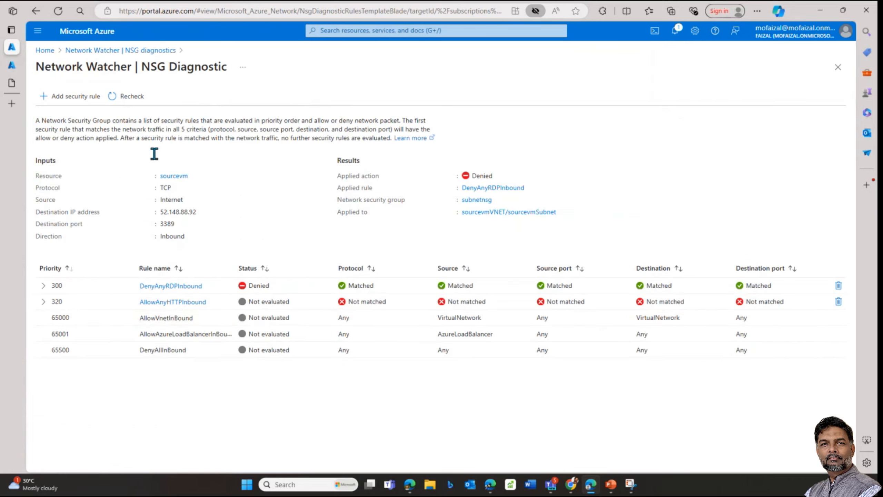
left_click(117, 53)
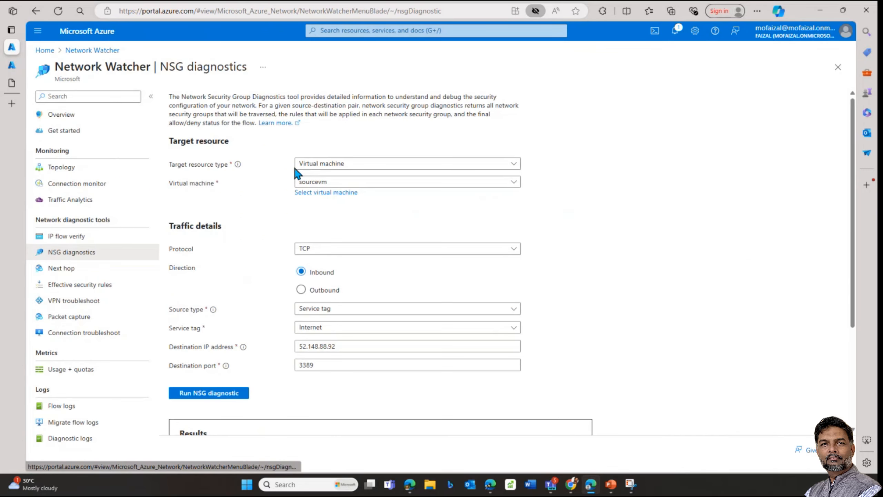
left_click(210, 394)
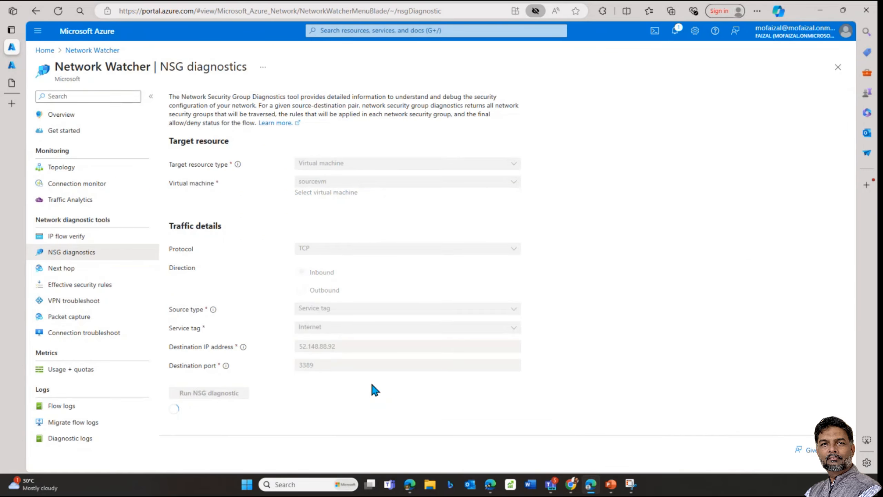
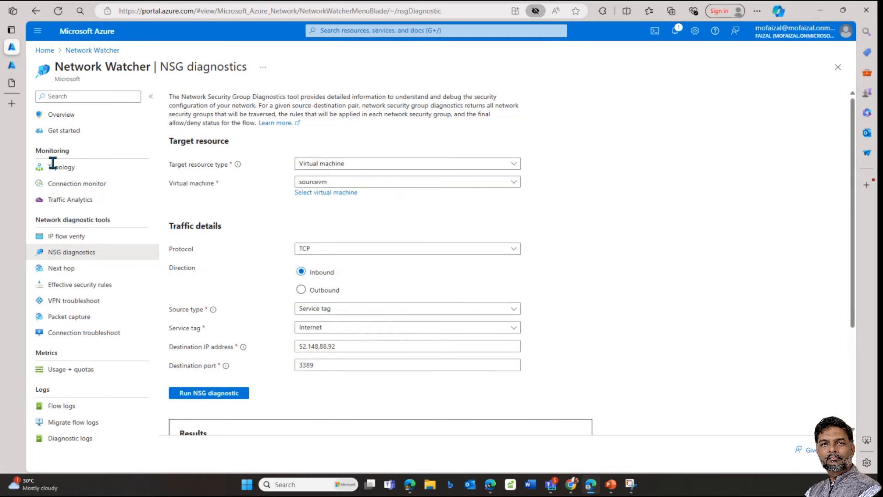
Step: Open the rule-by-rule details for subnetnsg from the diagnostic results table
scroll(284, 400, "down", 4)
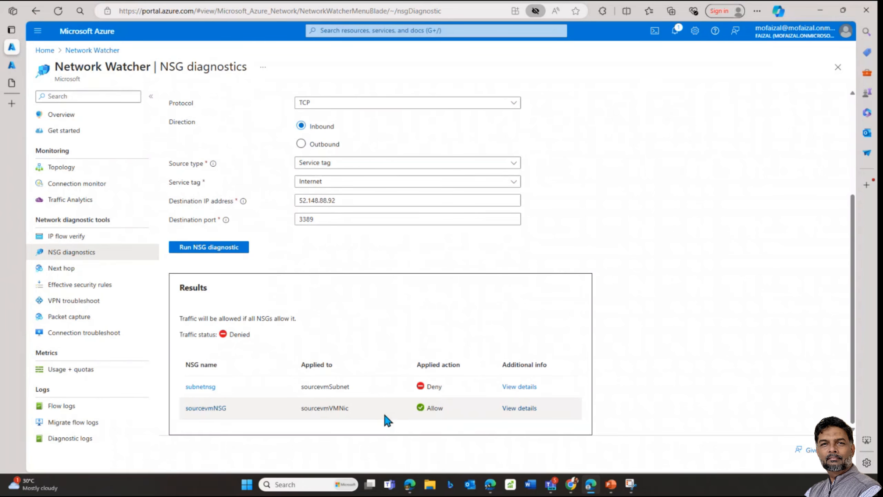
left_click(519, 386)
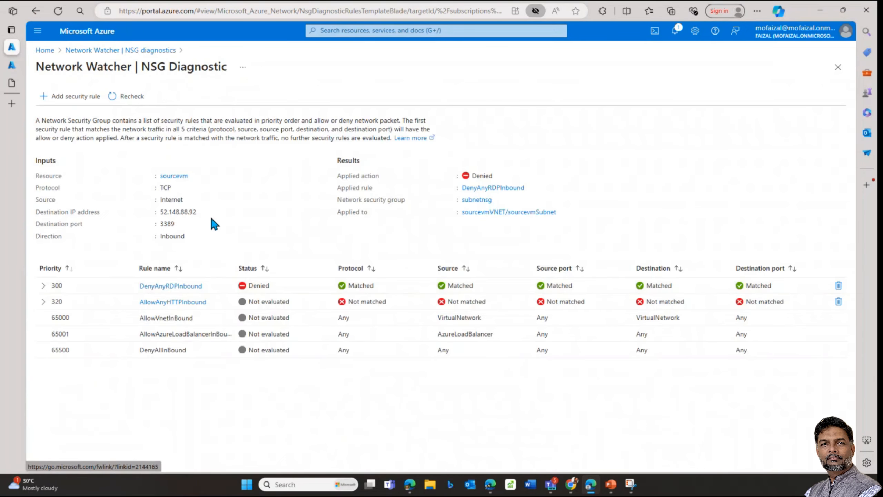
Step: Expand the priority 300 DenyAnyRDPInbound rule to reveal destination port 3389, checking the subnetnsg tab
double_click(249, 286)
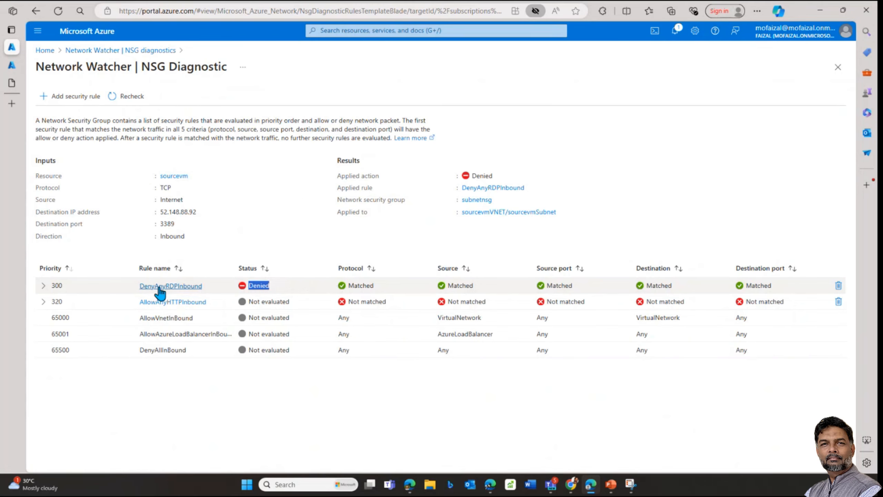
left_click(44, 286)
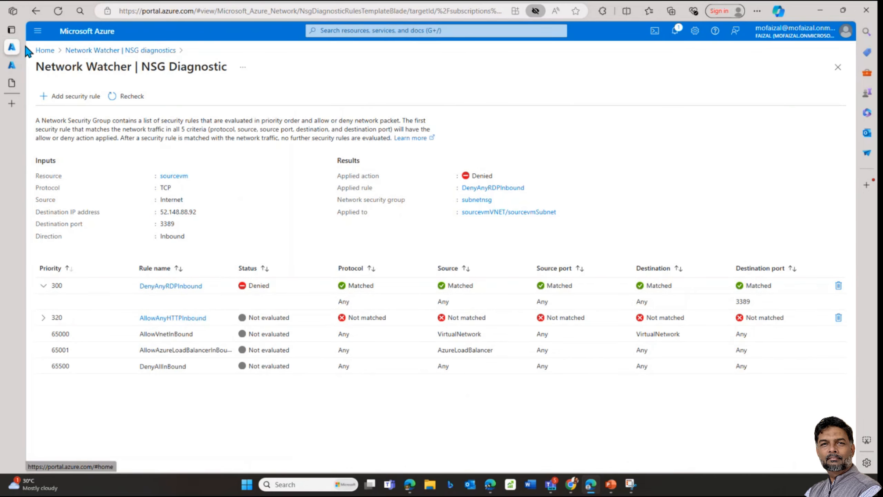
left_click(18, 59)
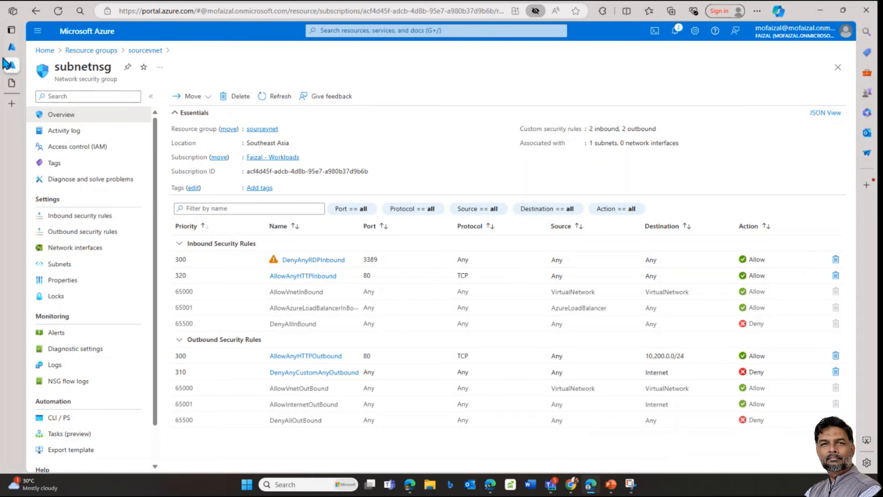
left_click(11, 47)
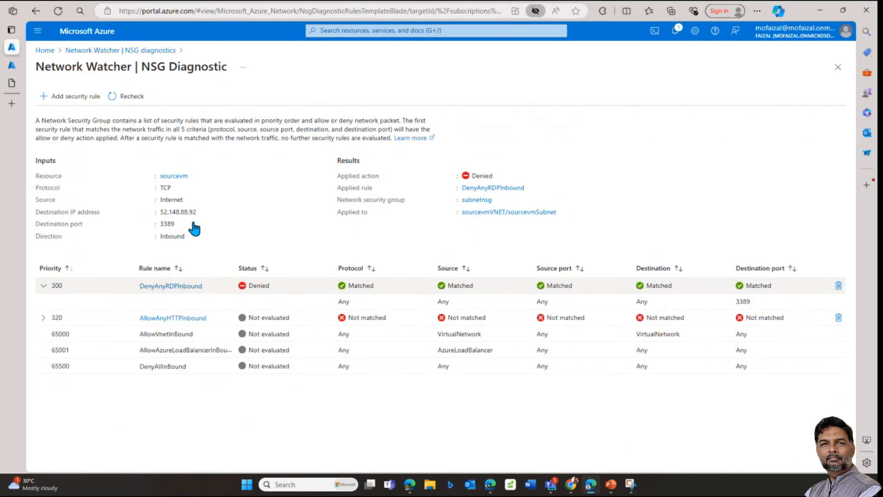
Step: Rerun the NSG diagnostic and bring up the Windows Security credentials prompt for 52.148.88.92
left_click(136, 51)
scroll(348, 376, "down", 4)
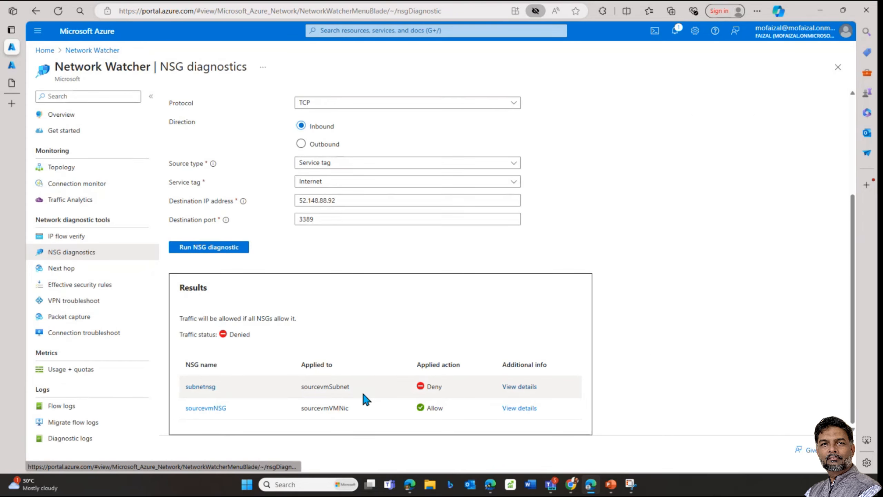
left_click_drag(432, 387, 462, 387)
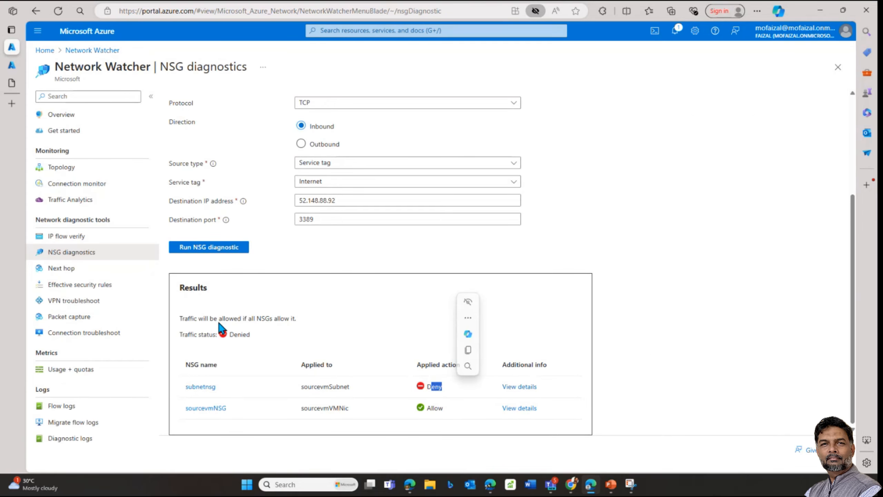
left_click(205, 245)
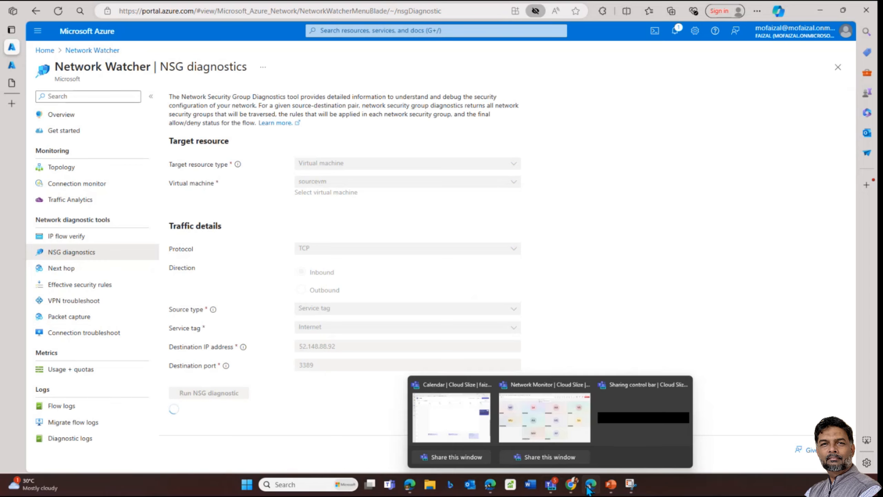
left_click(432, 488)
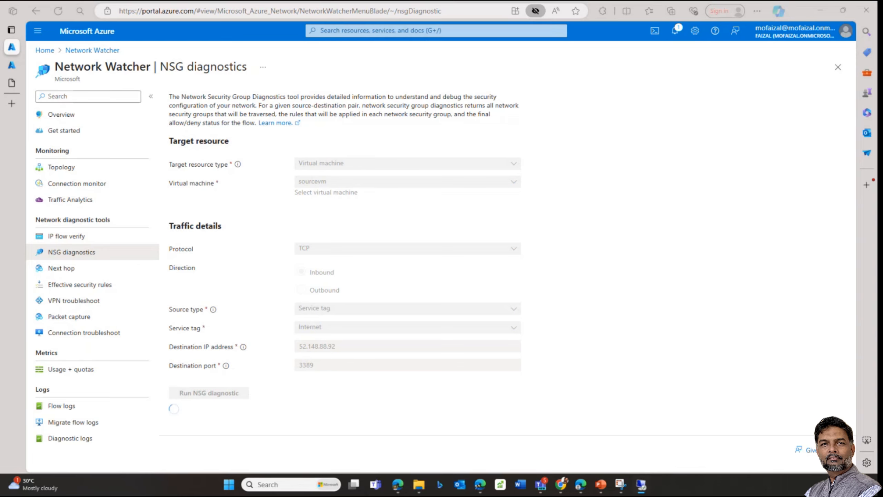
left_click_drag(881, 211, 452, 113)
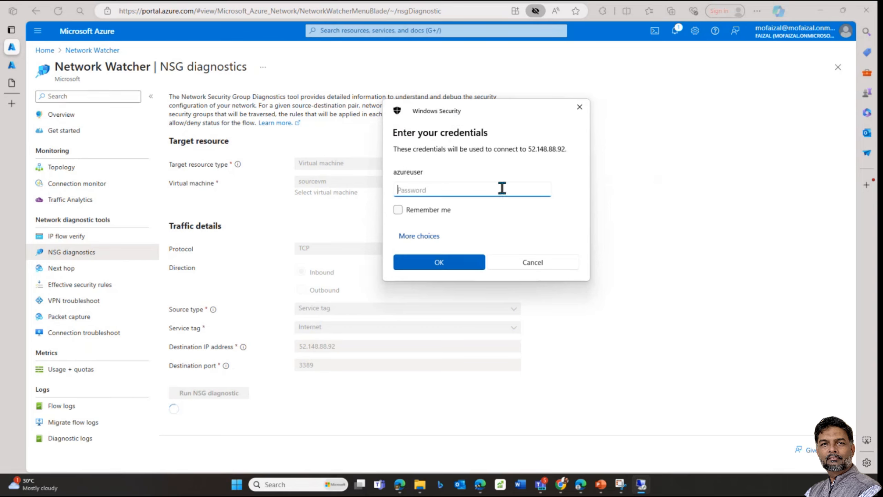
Step: Sign in to sourcevm over RDP with the account password, accept the certificate, then minimize the session
type("••••••••")
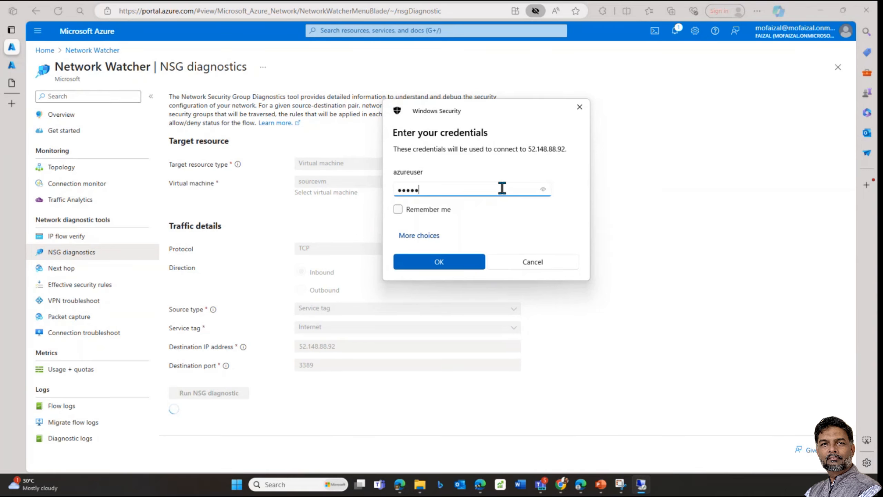
type("••••••")
key("Return")
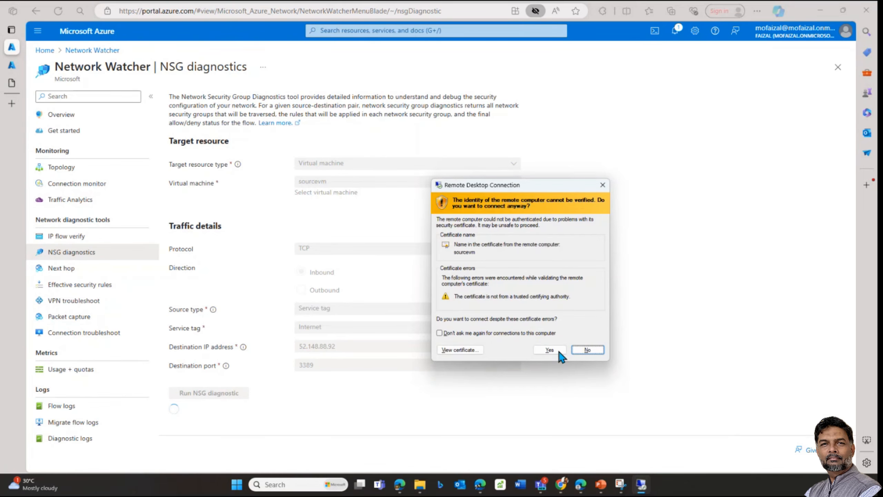
left_click(549, 349)
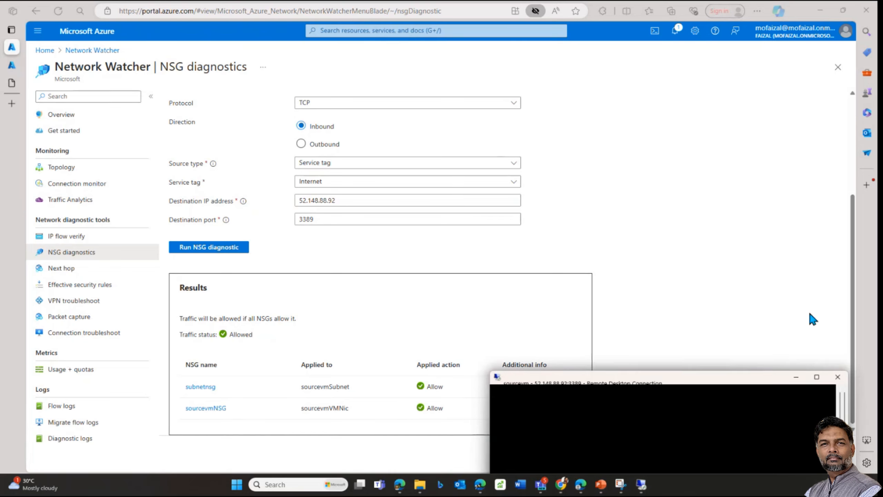
left_click_drag(808, 310, 400, 115)
left_click(423, 115)
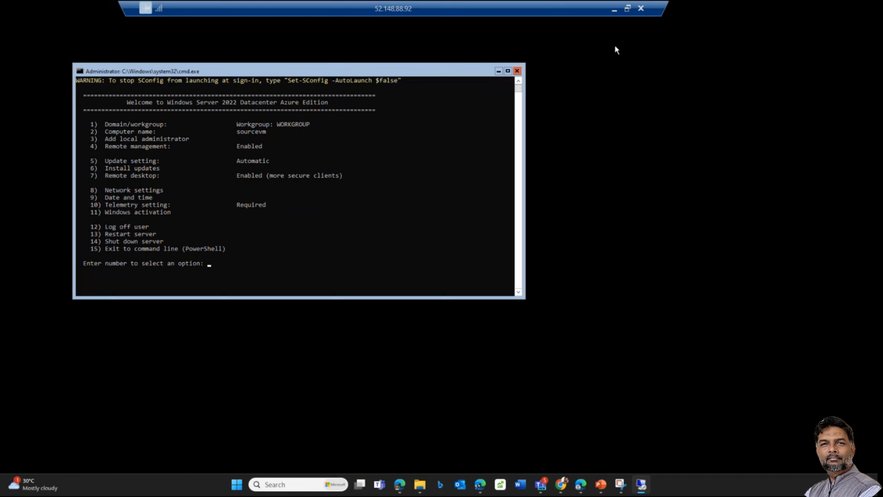
left_click(614, 9)
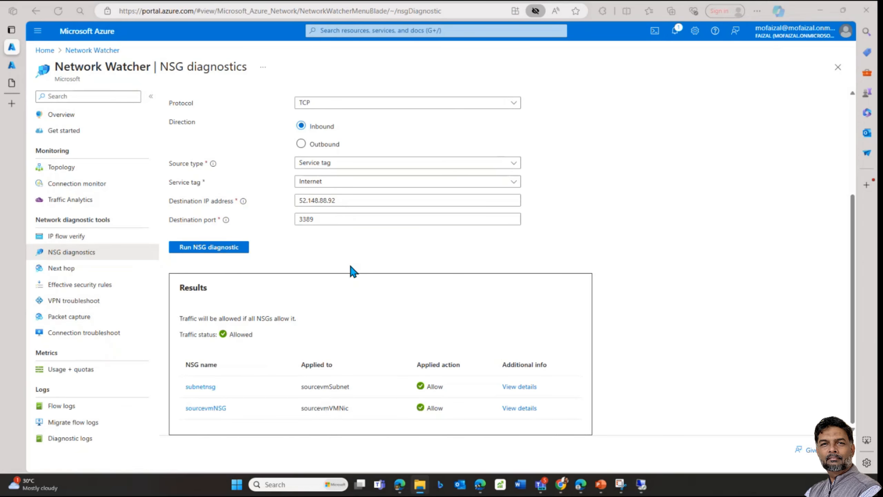
Step: Run Next hop from targetvm (10.200.0.4) in the workloads subscription to 8.8.8.8, showing Internet
left_click(63, 274)
left_click(260, 192)
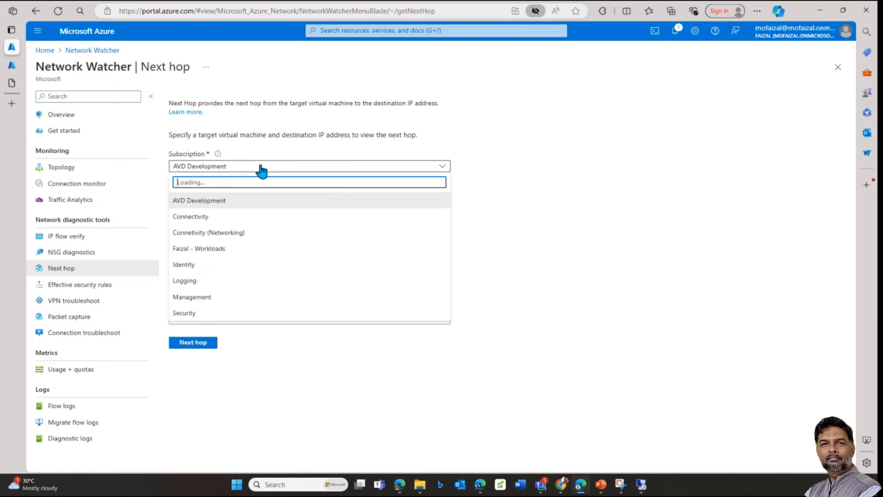
left_click(191, 250)
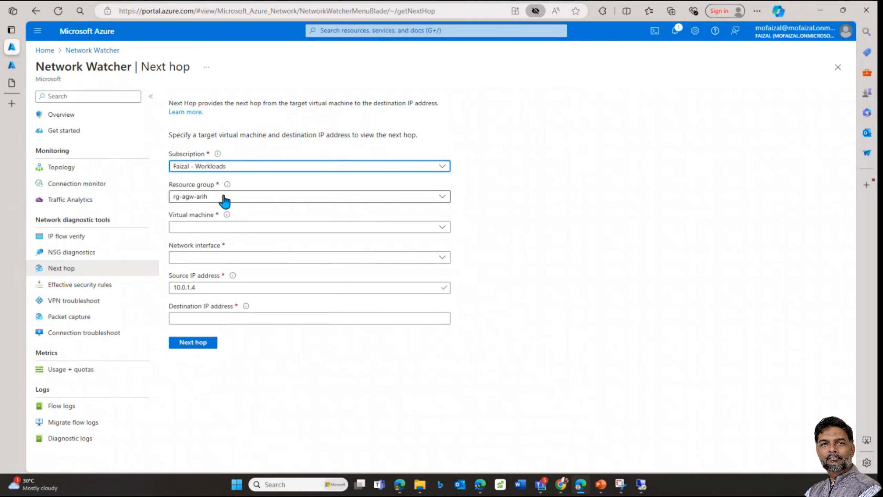
left_click(208, 319)
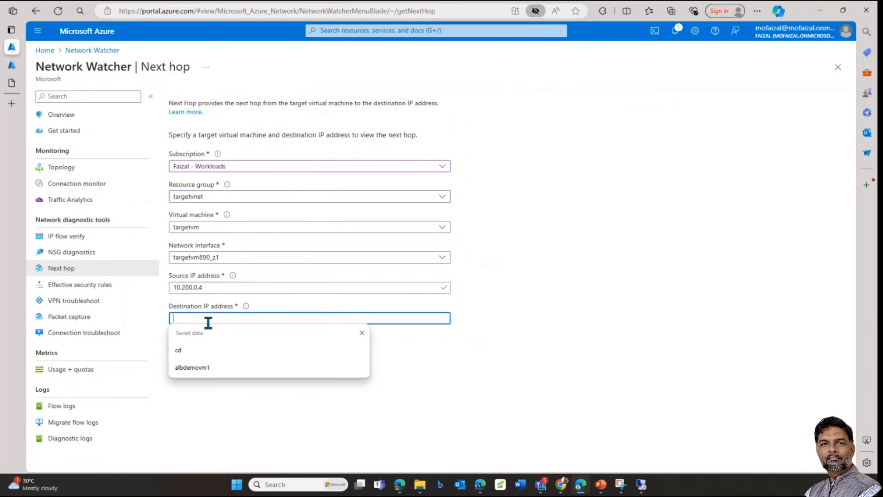
type("8.8.8.8")
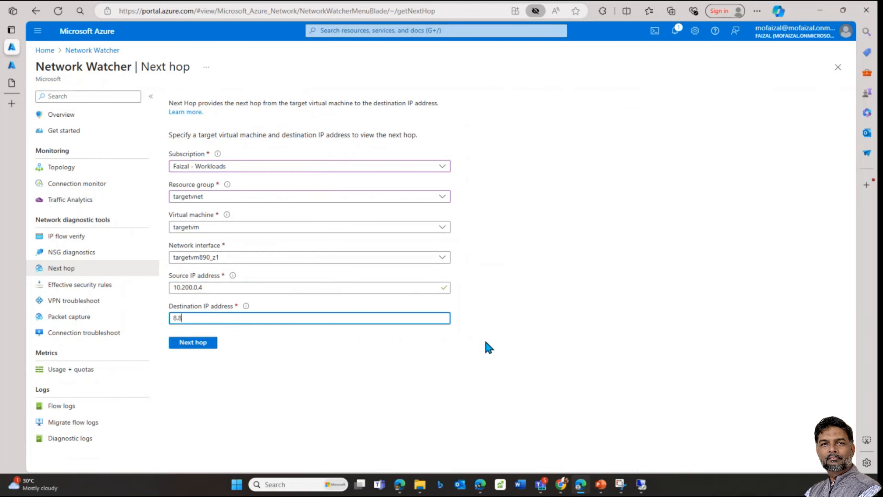
left_click(208, 346)
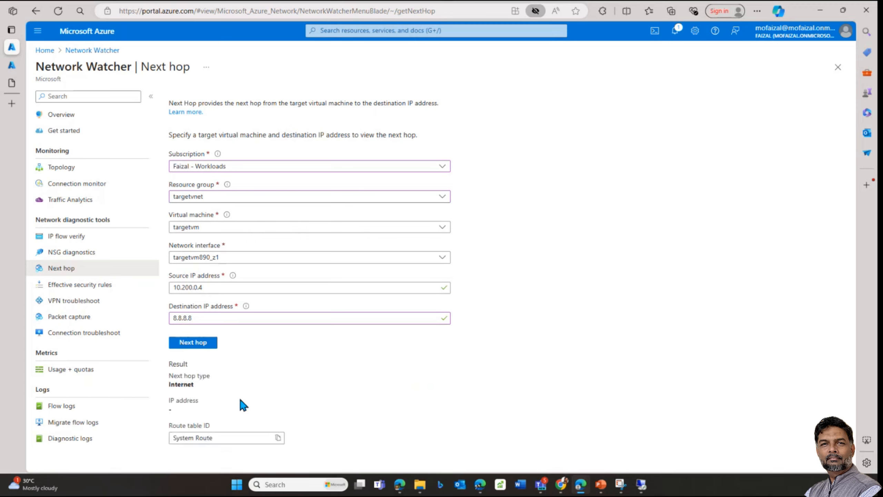
double_click(172, 384)
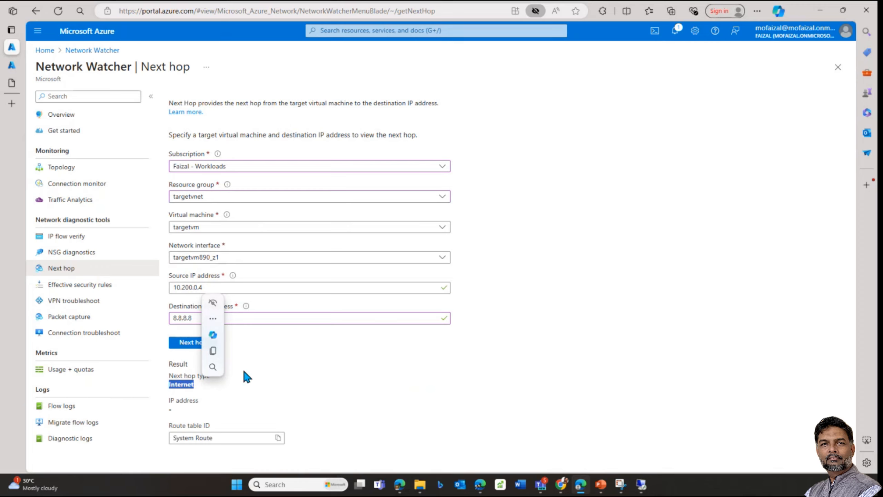
left_click(179, 397)
left_click_drag(169, 386, 199, 387)
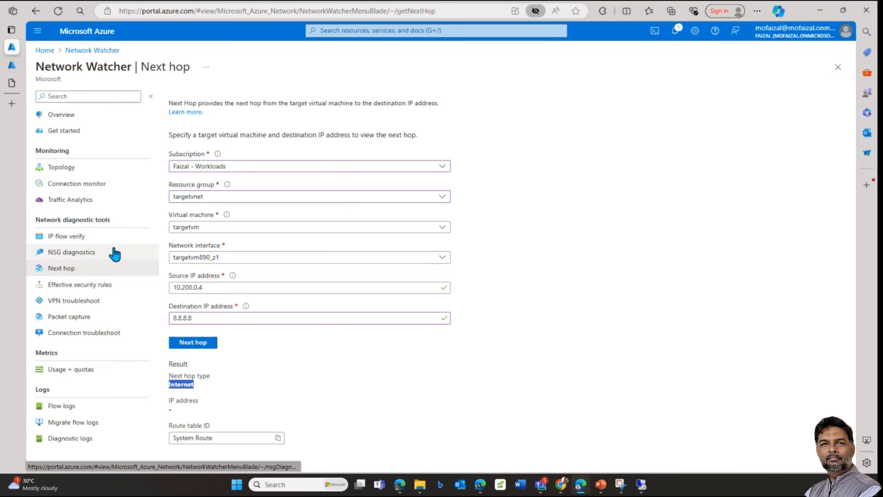
Step: Open Effective security rules for the workloads subscription and the resource group containing sourcevm
left_click(99, 291)
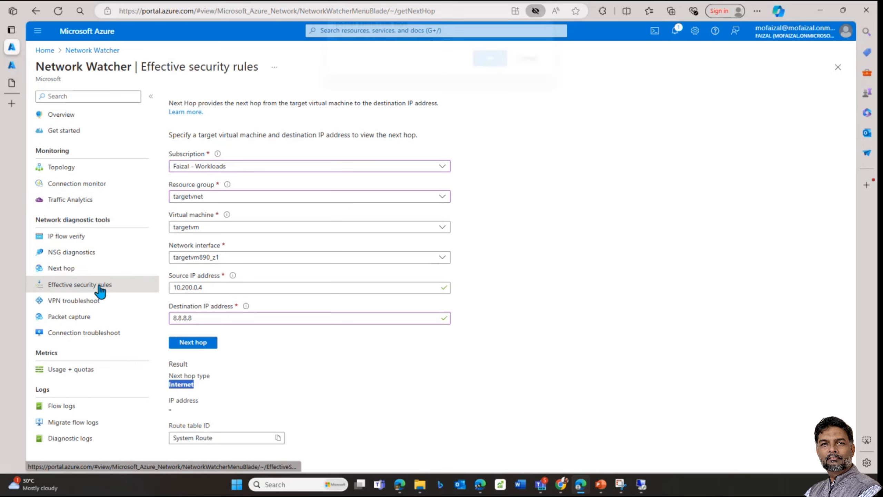
left_click(489, 72)
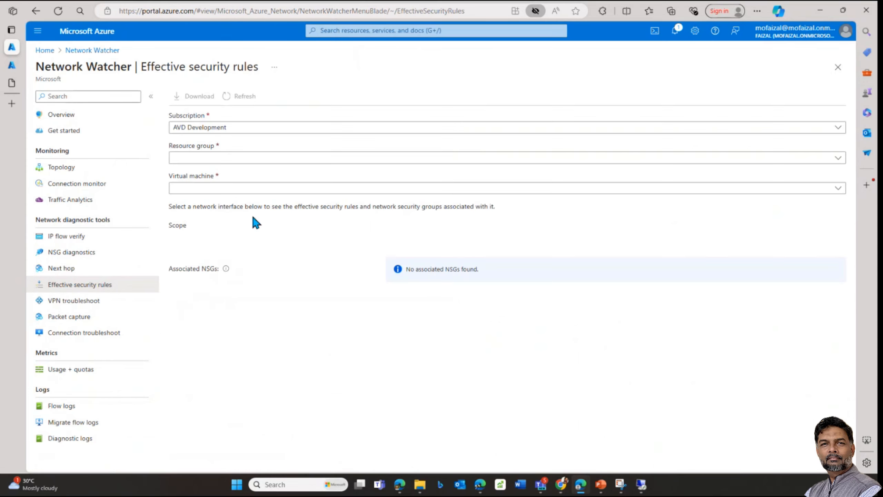
left_click(286, 129)
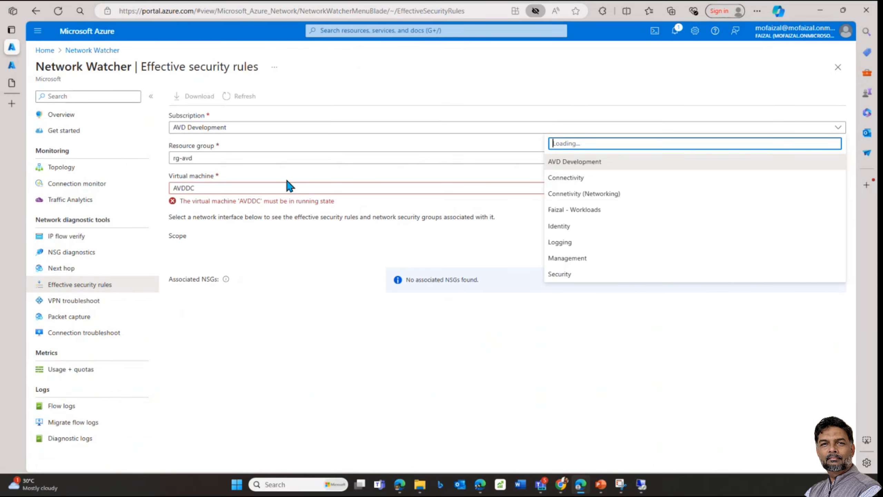
left_click(556, 209)
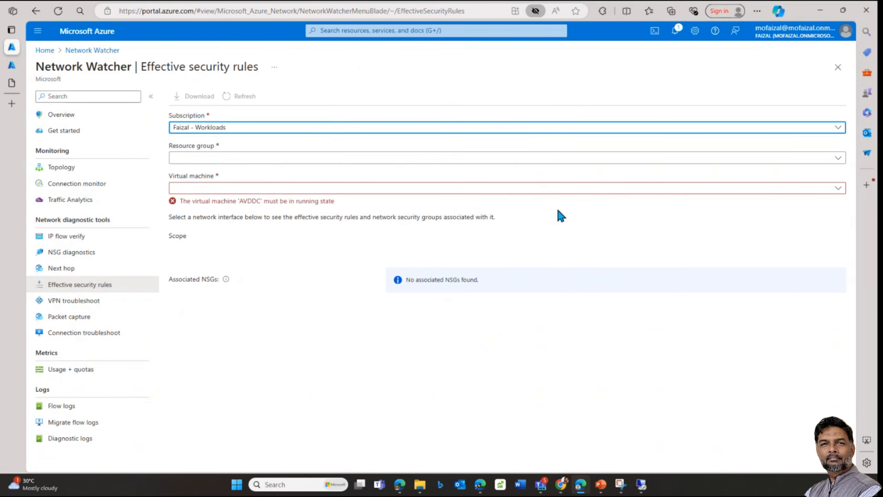
left_click(213, 160)
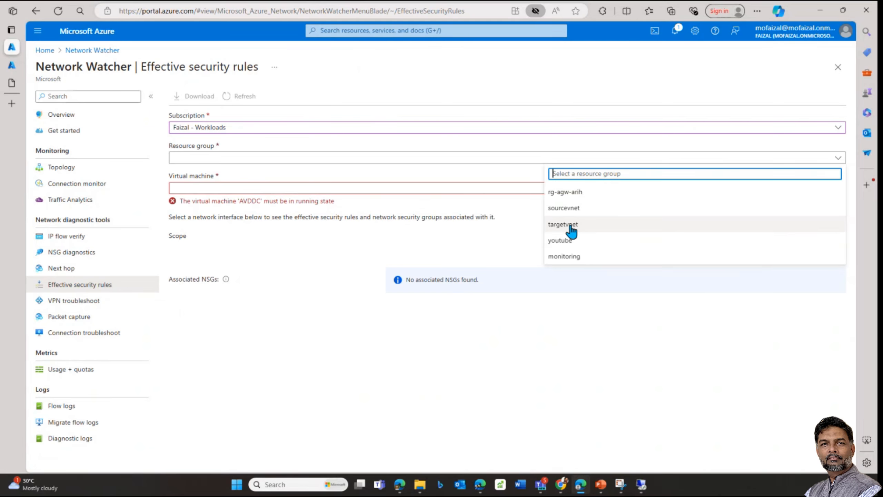
left_click(565, 209)
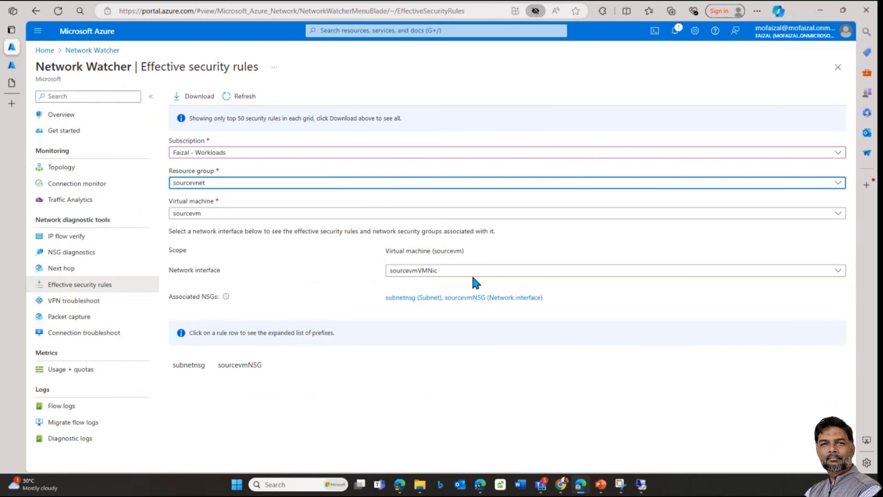
Step: Review subnetnsg's rules, then sourcevmNSG's inbound rules including open-port-80
left_click(195, 366)
scroll(303, 383, "down", 4)
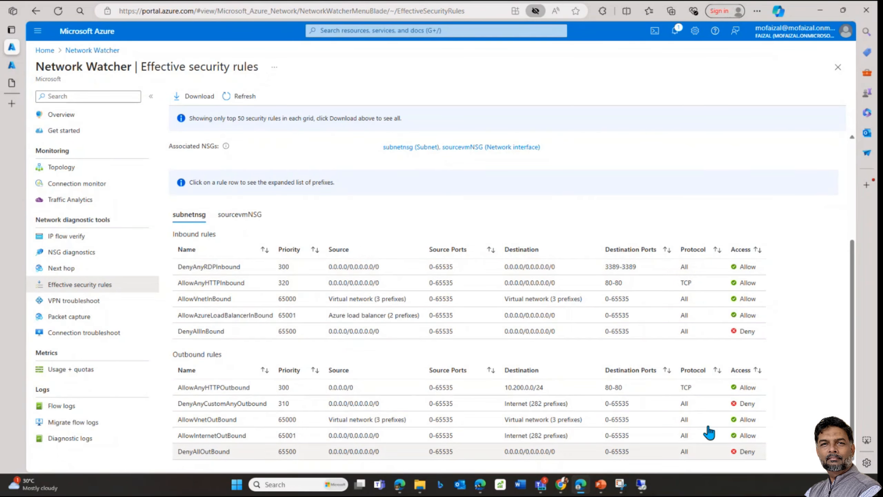
left_click(244, 214)
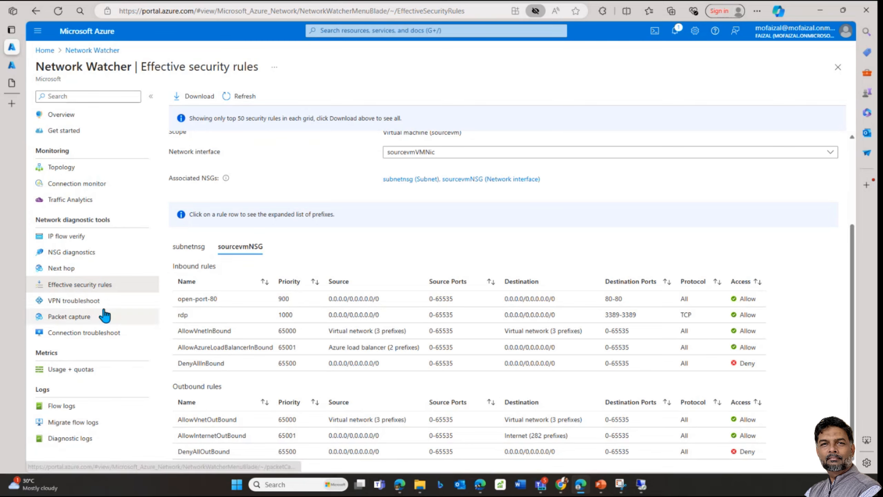
Step: Go to Packet capture, discarding the unsaved edits, and add a new capture
left_click(86, 318)
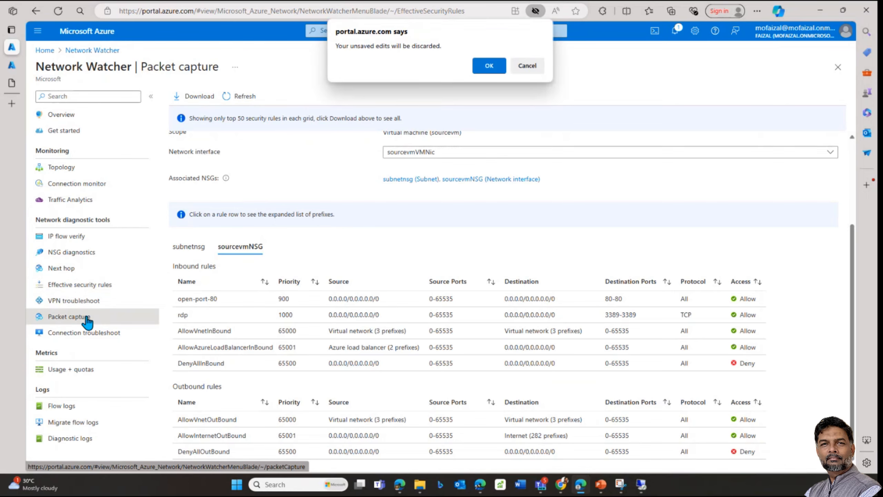
left_click(487, 70)
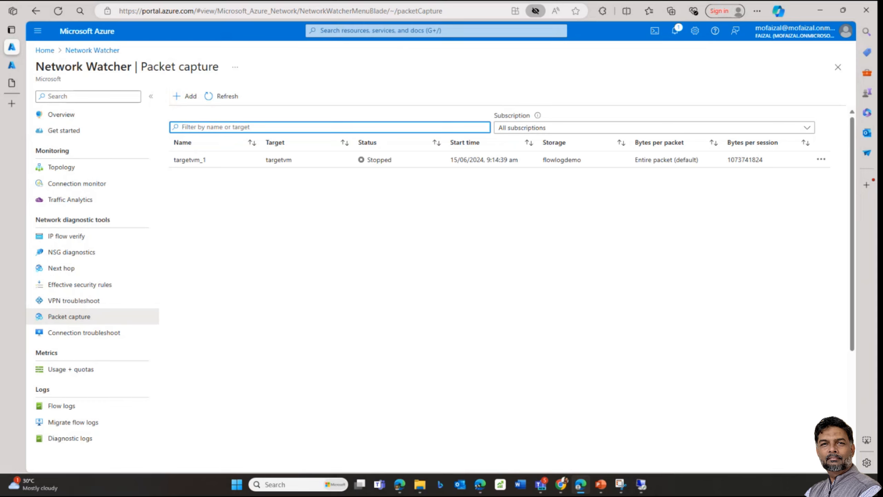
mouse_move(8, 86)
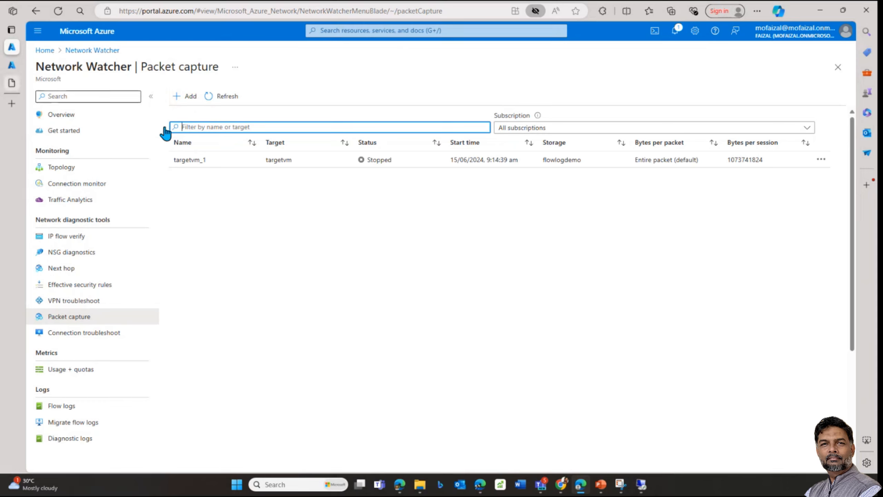
left_click(220, 174)
left_click(195, 103)
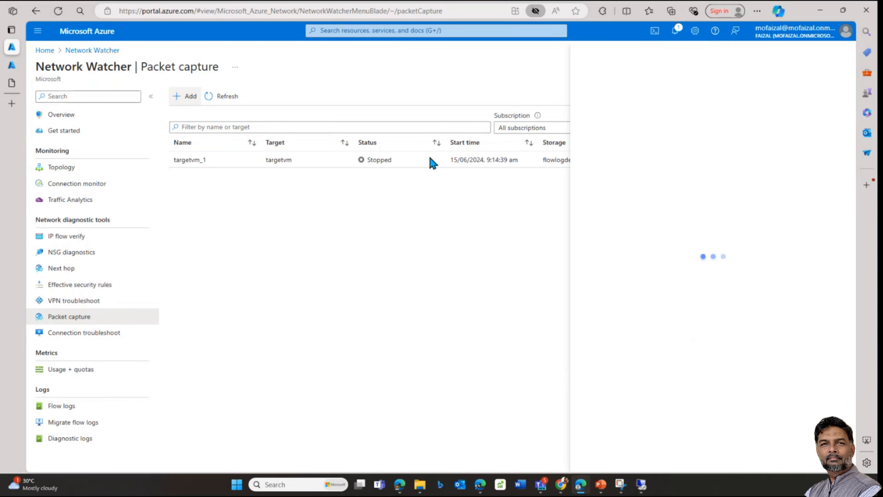
Step: Target virtual machine sourcevm in the workloads subscription and sourcevnet, with capture name sourcevm_1
left_click(649, 119)
left_click(596, 185)
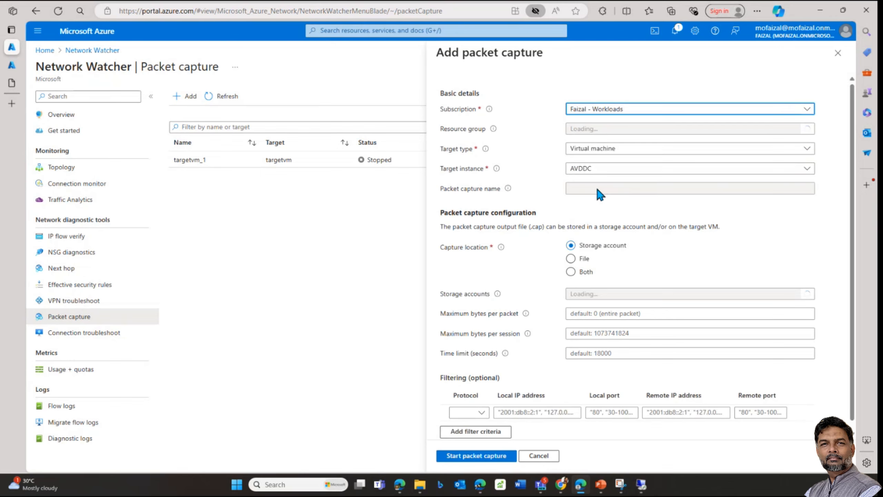
left_click(611, 136)
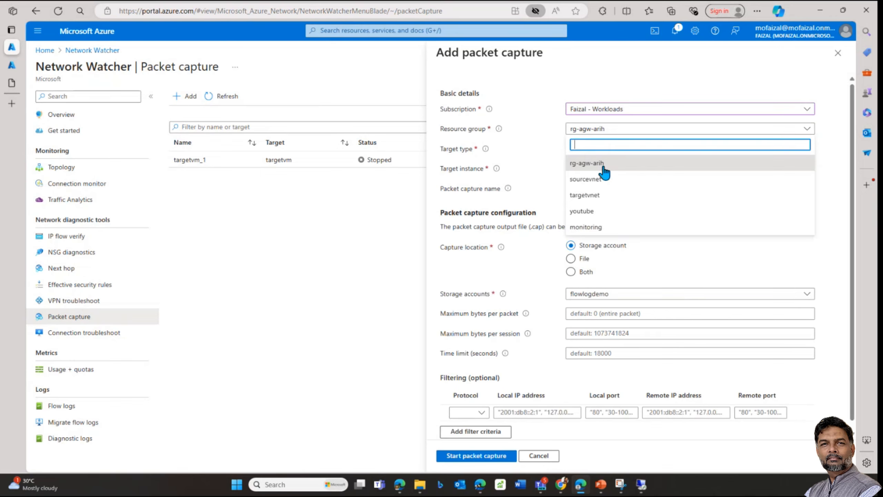
left_click(589, 185)
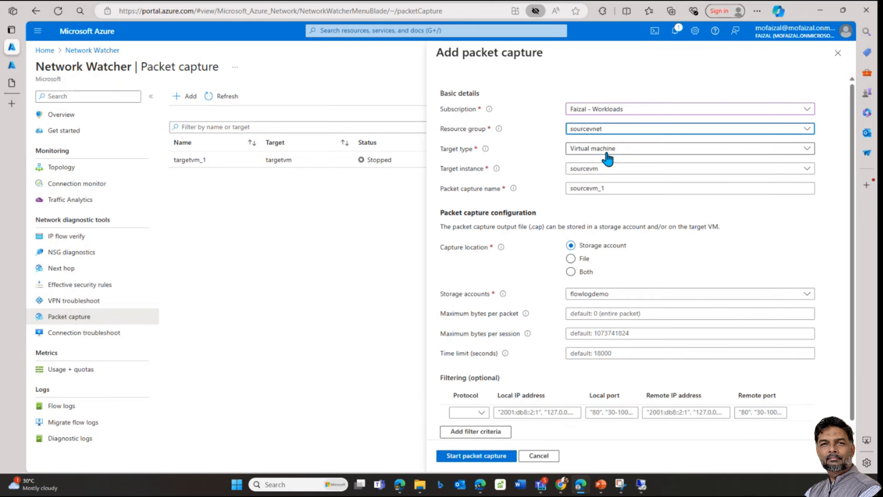
left_click(605, 152)
left_click(692, 91)
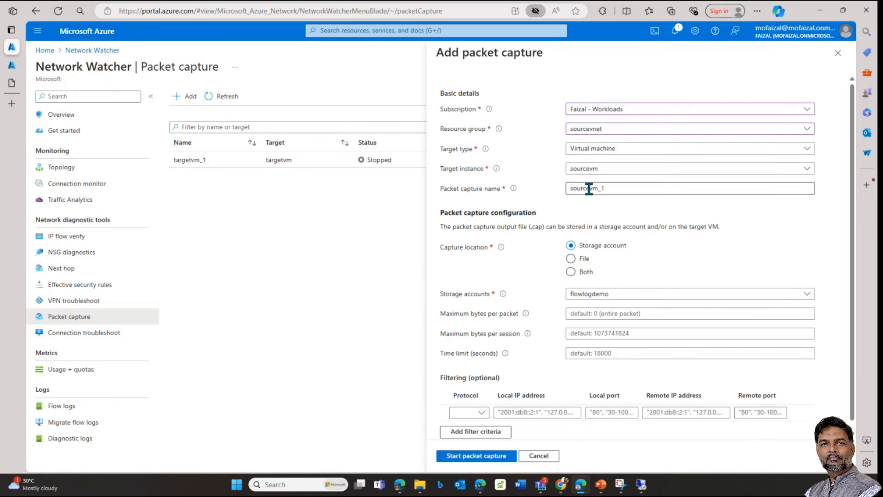
double_click(613, 189)
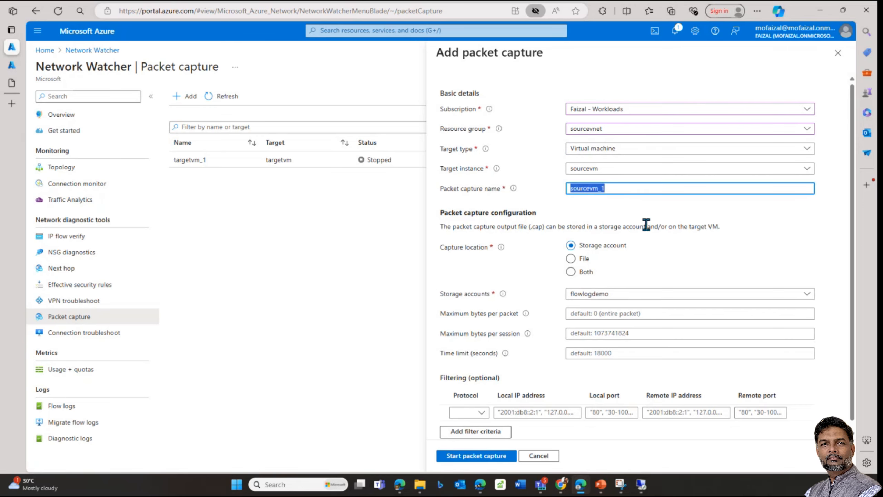
scroll(645, 261, "down", 1)
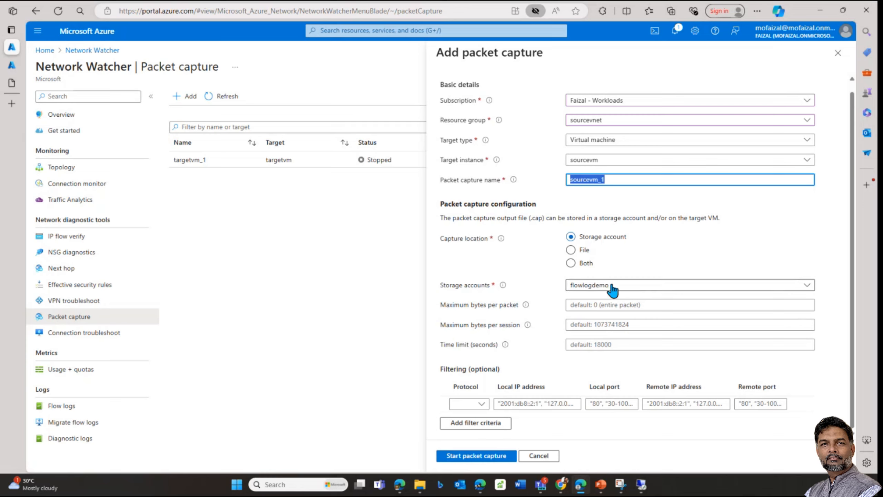
Step: Set a 300-second time limit and an Any-protocol filter, then start the capture
left_click(625, 345)
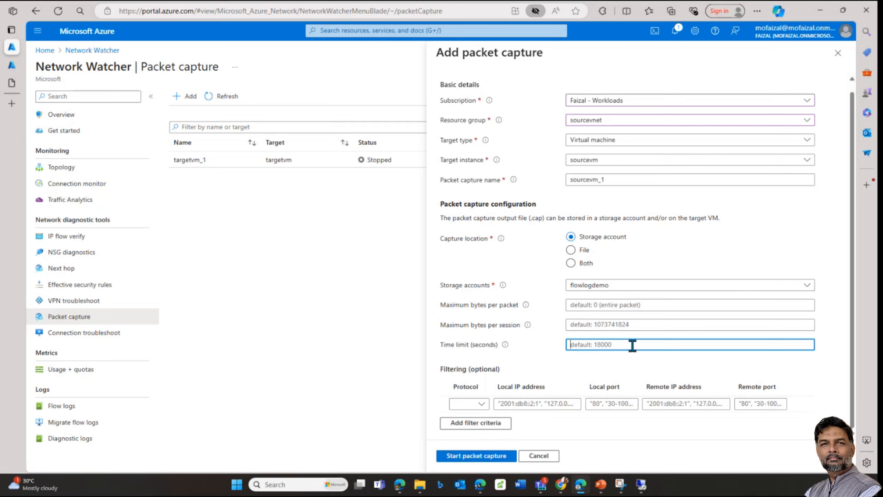
type("300")
left_click(611, 365)
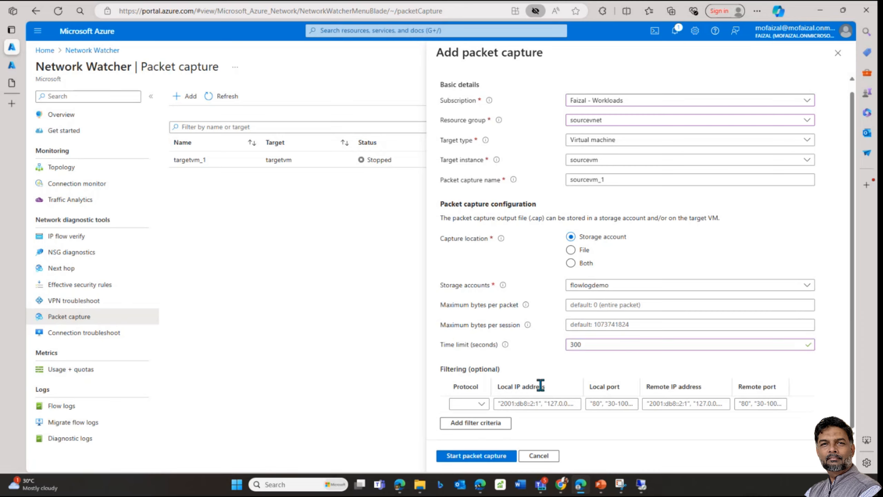
left_click(481, 403)
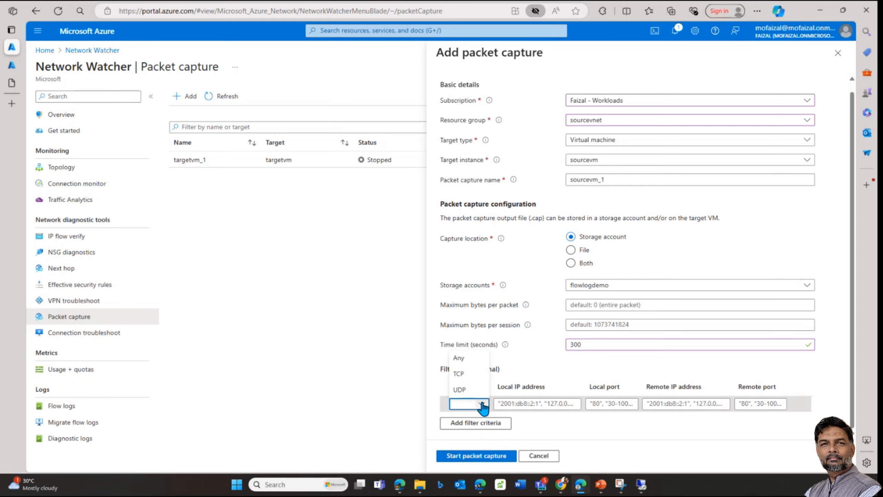
left_click(461, 358)
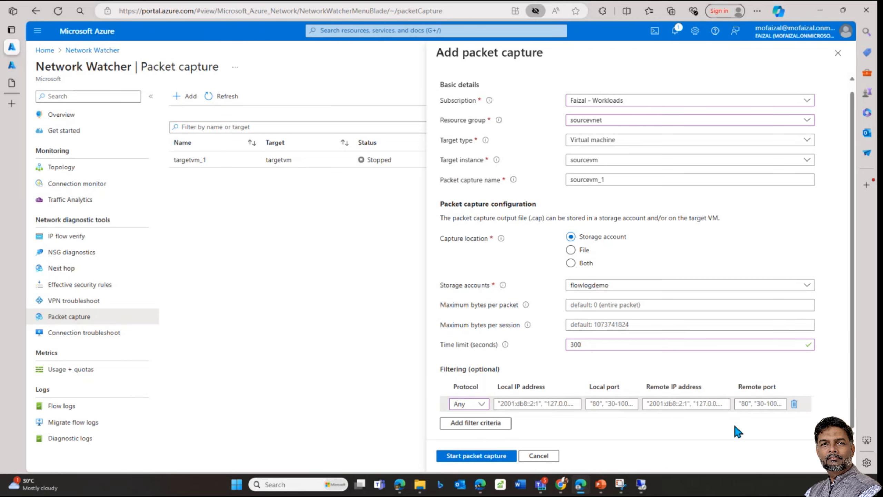
left_click(487, 423)
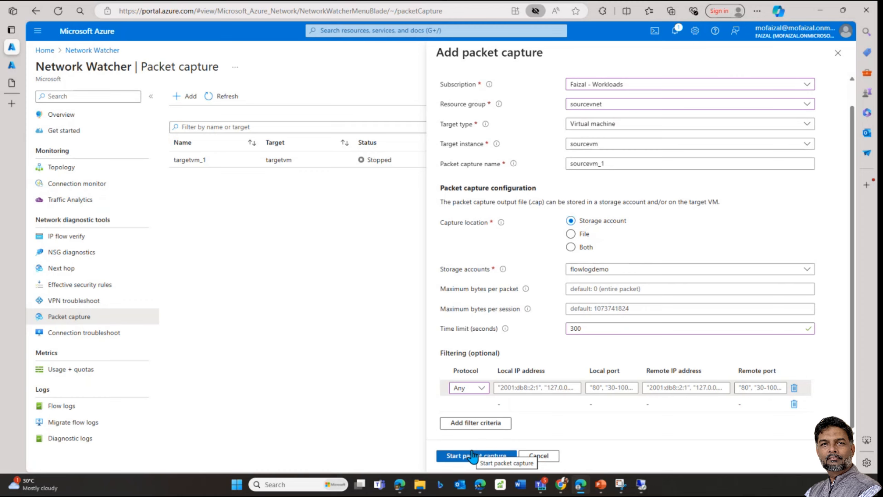
left_click(484, 455)
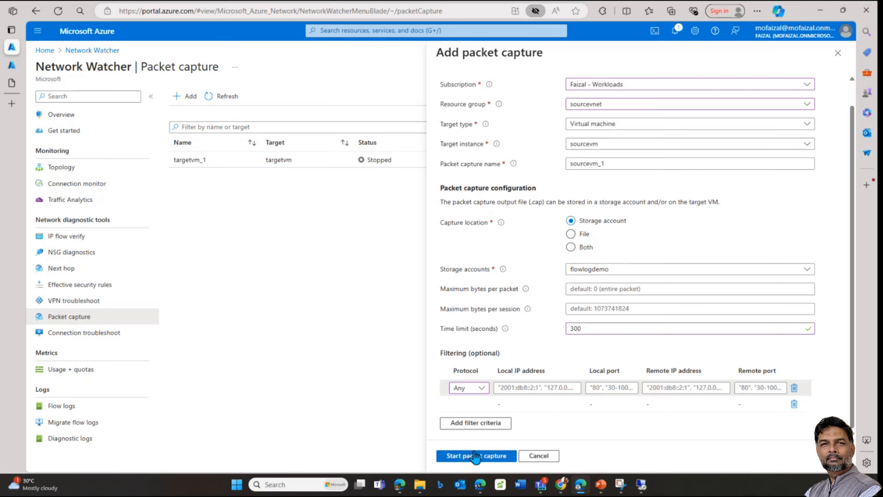
left_click(486, 458)
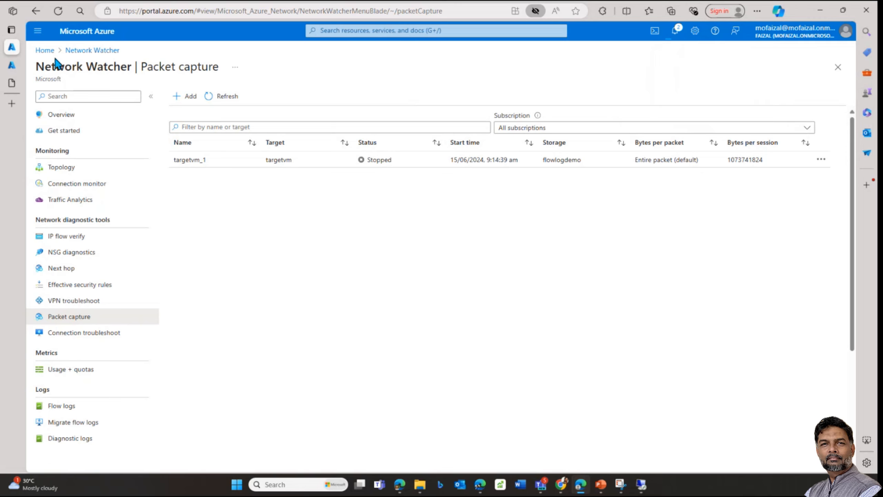
Step: Check sourcevm's Extensions + applications for AzureNetworkWatcherExtension transitioning, and view the sourcevnet deployment notification
left_click(45, 50)
left_click(200, 225)
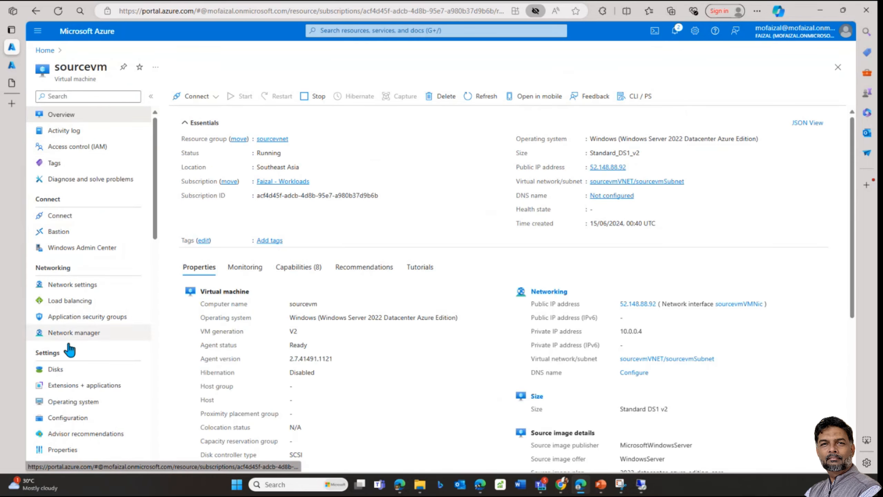
left_click(80, 386)
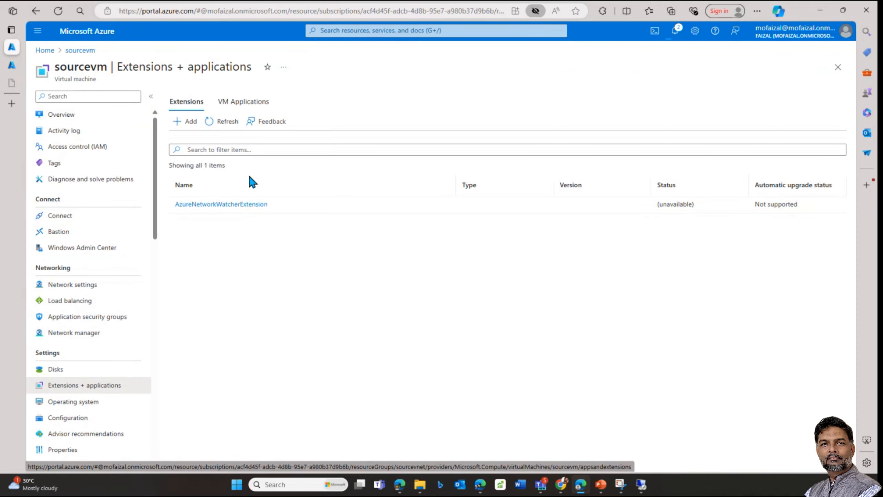
left_click(223, 121)
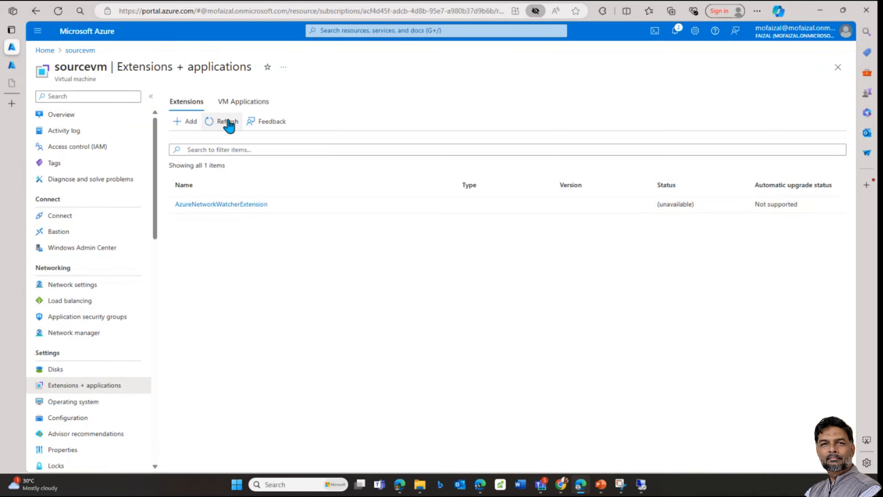
left_click(679, 33)
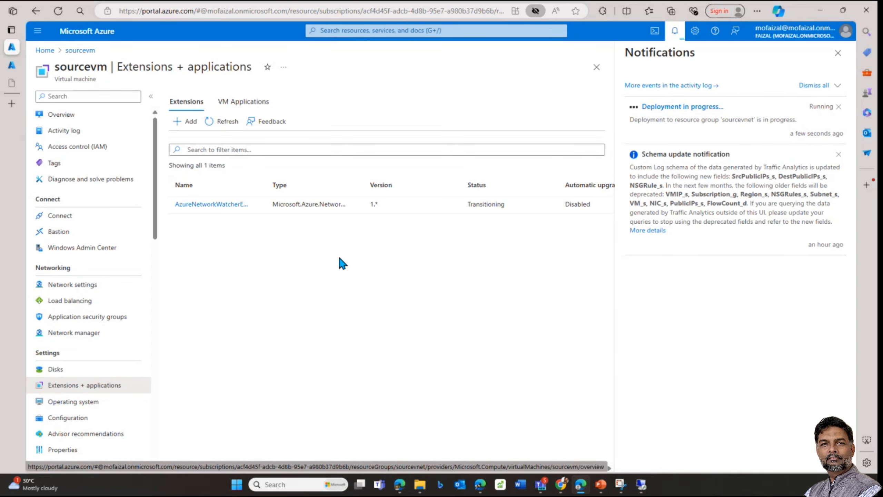
Step: Open a blank Edge tab, then launch Wireshark from Windows search and minimise it
left_click(11, 103)
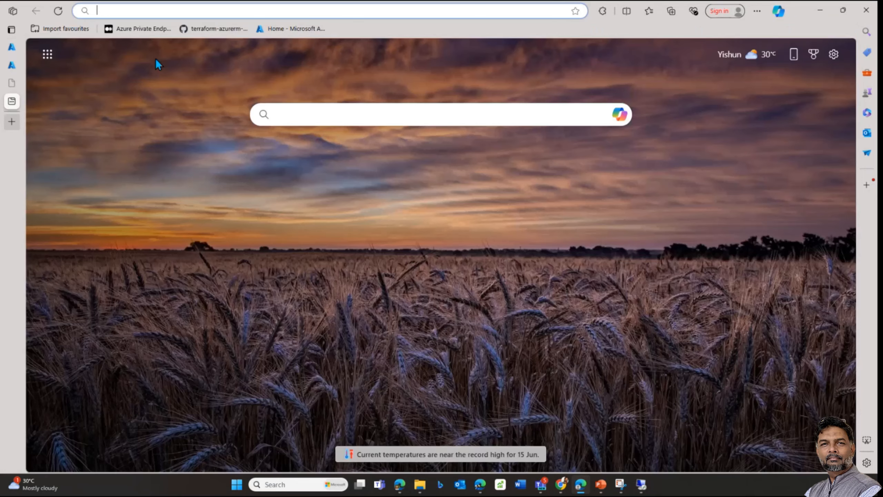
type("win")
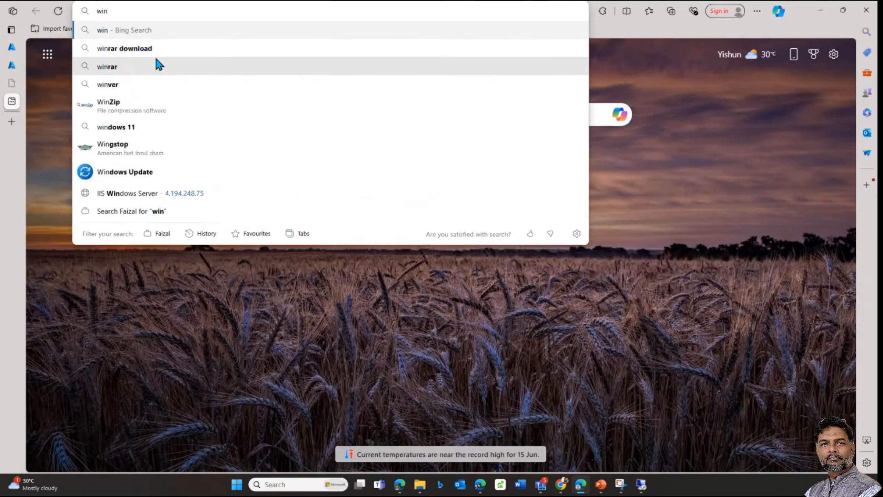
key("BackSpace")
key("BackSpace")
key("BackSpace")
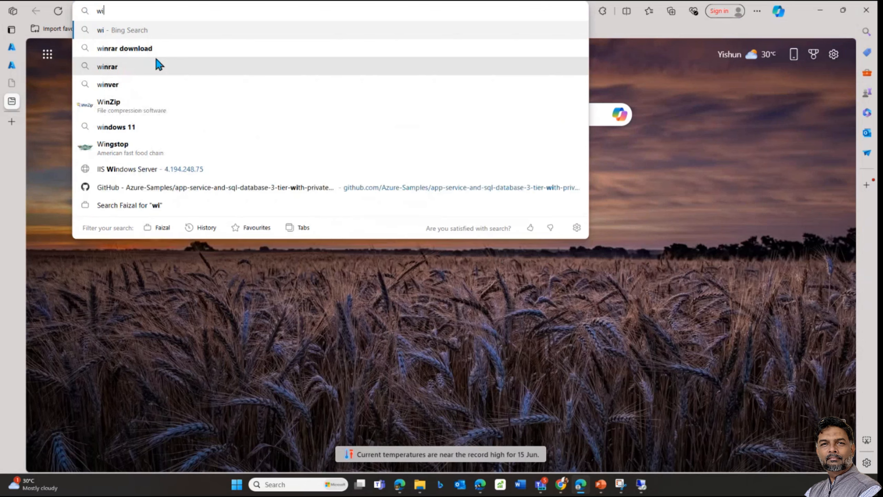
left_click(310, 484)
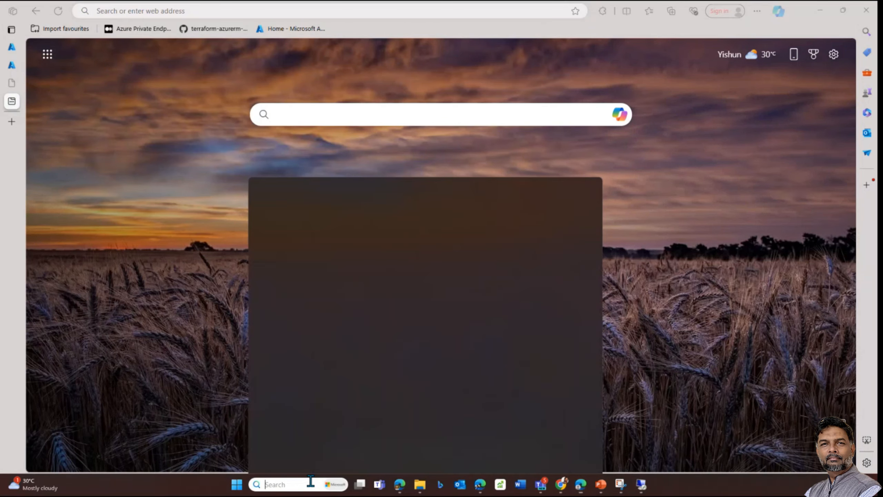
type("w")
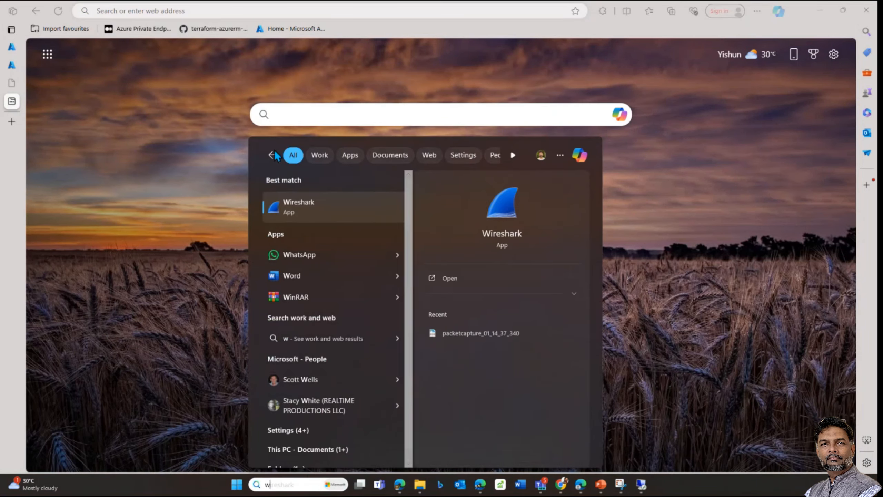
left_click(313, 203)
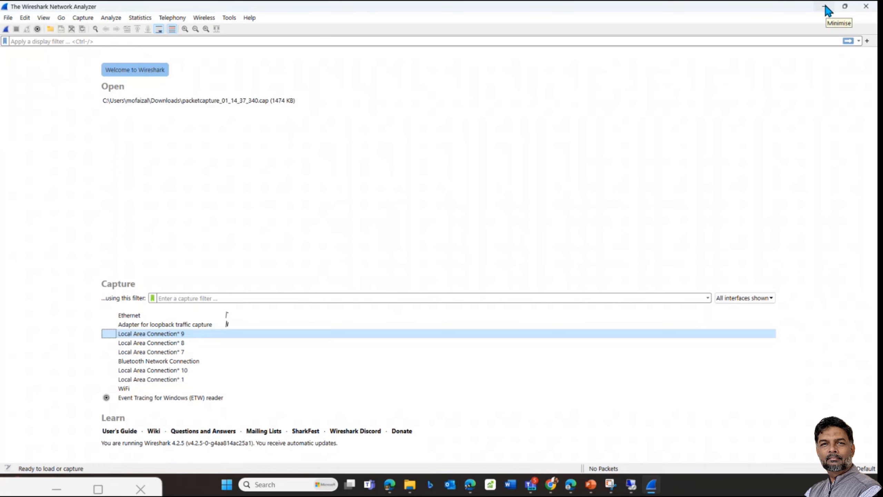
left_click(826, 7)
Step: Search Google for 'wireshark' and open the official wireshark.org site, scrolling down its page
type("www.google.com")
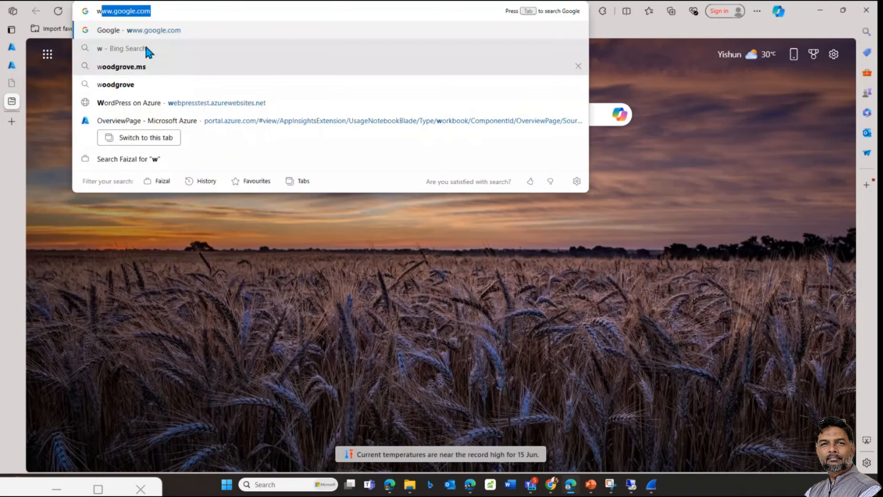
key("Return")
type("s")
key("BackSpace")
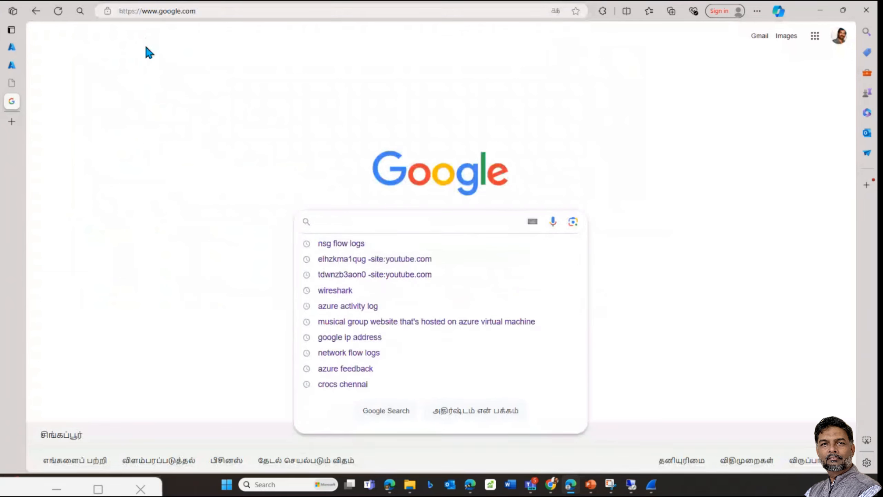
type("wire")
key("Down")
key("Return")
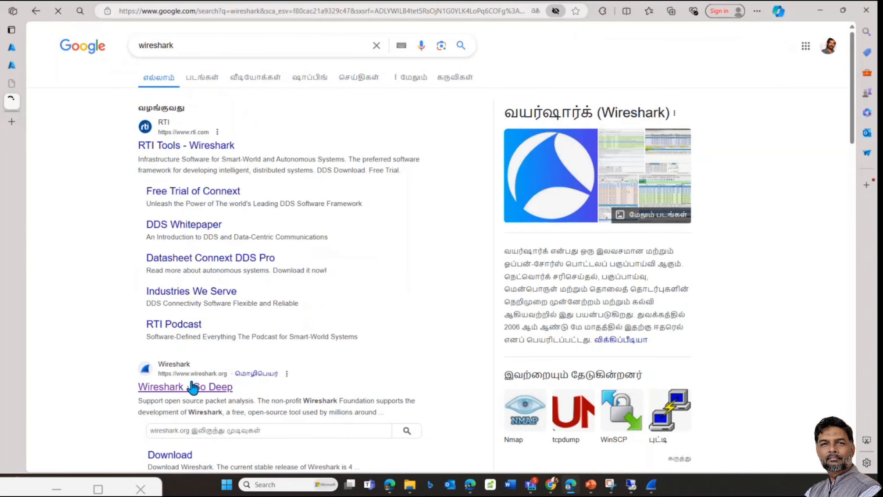
scroll(192, 386, "down", 5)
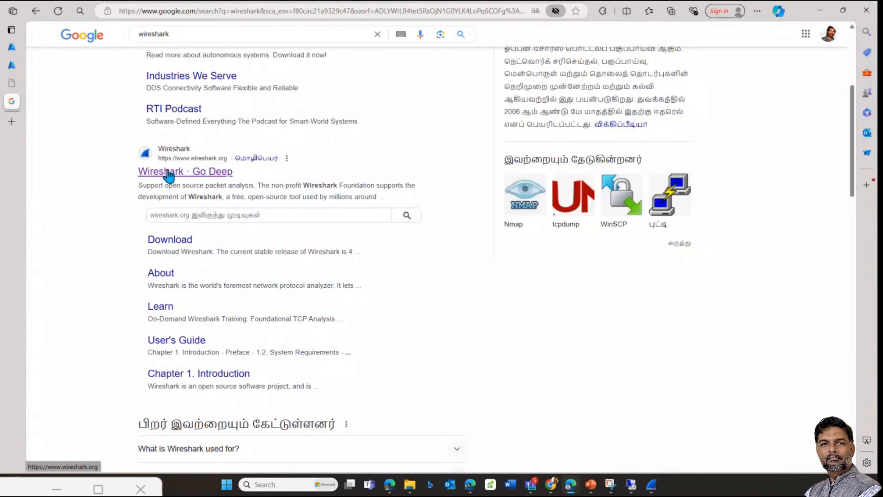
left_click(169, 174)
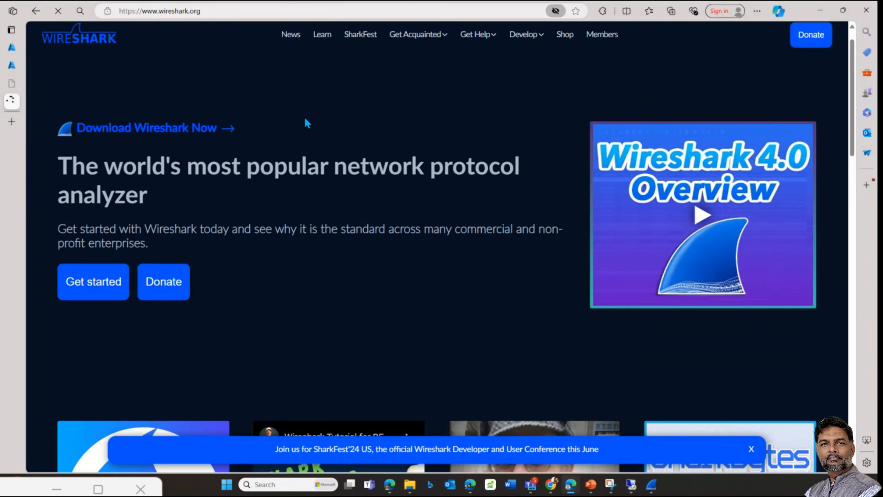
scroll(489, 211, "down", 3)
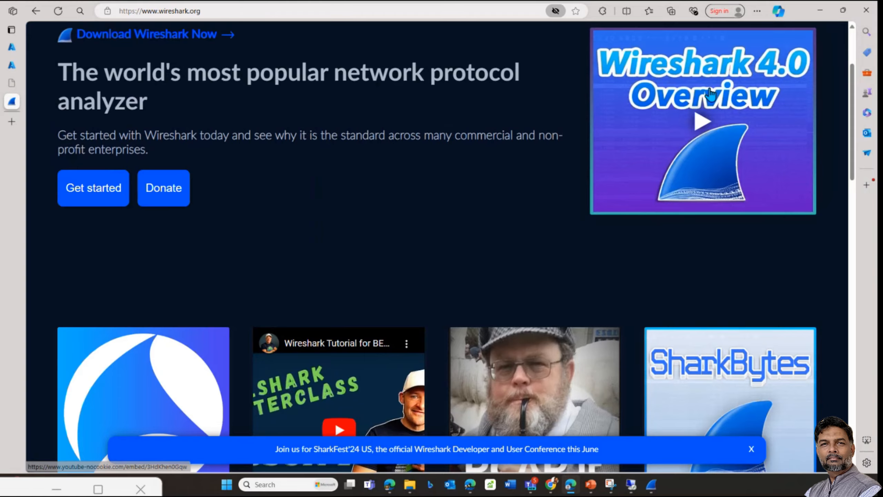
scroll(346, 323, "down", 20)
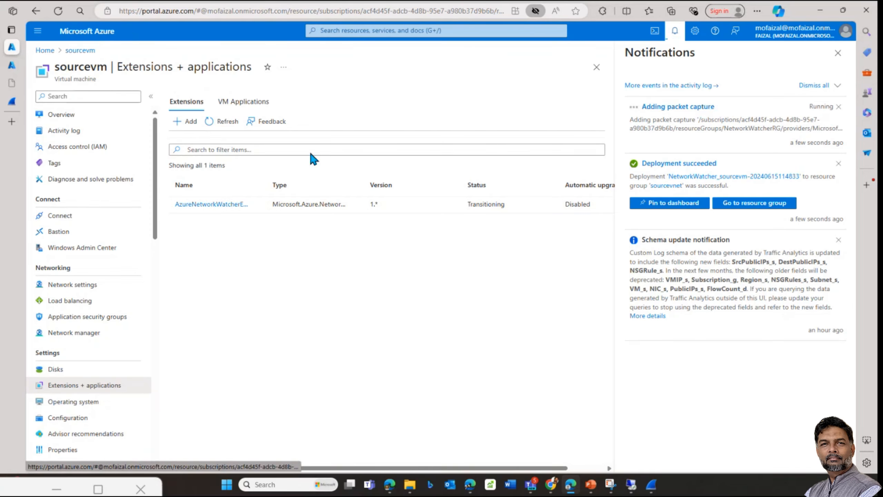
Step: Go from the Azure home page to Network Watcher's Packet capture list
left_click(45, 50)
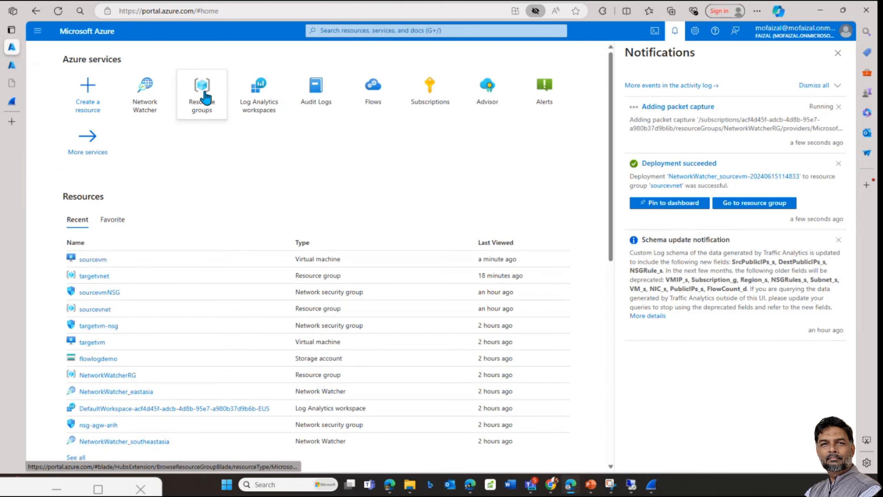
left_click(161, 92)
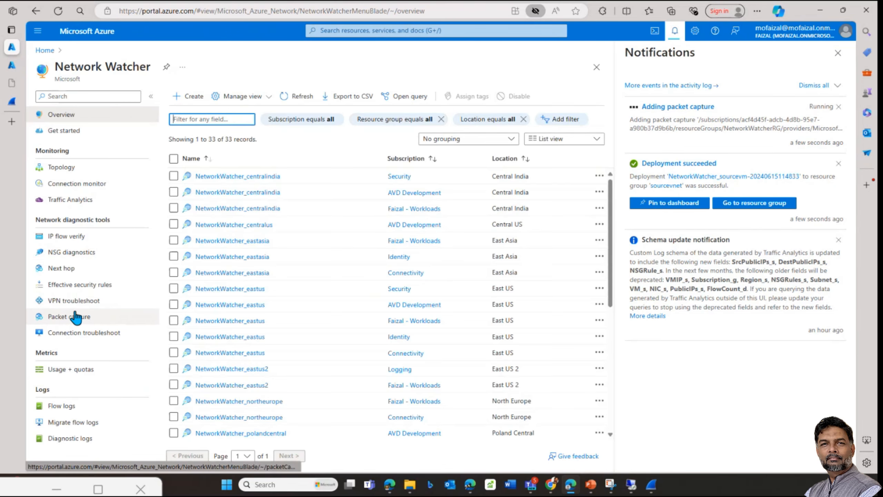
left_click(80, 317)
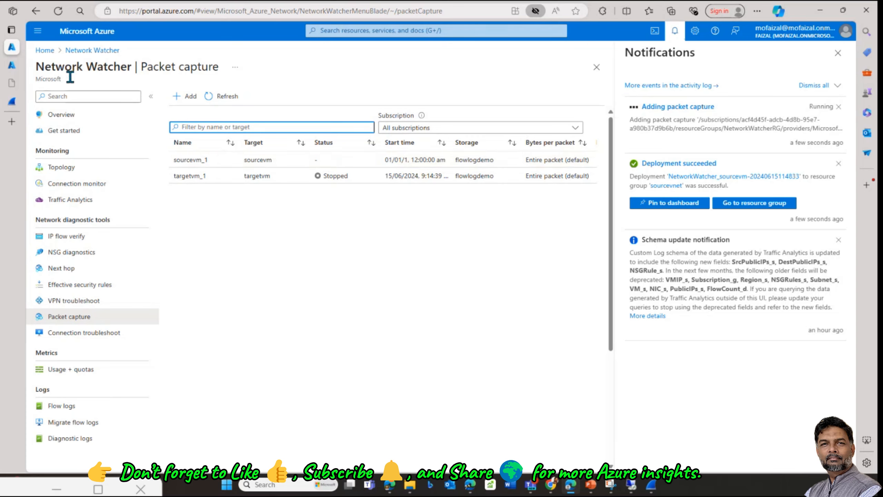
Step: Reload the IIS welcome page at 52.148.88.92 to generate traffic, then return to the Azure capture list
left_click(12, 83)
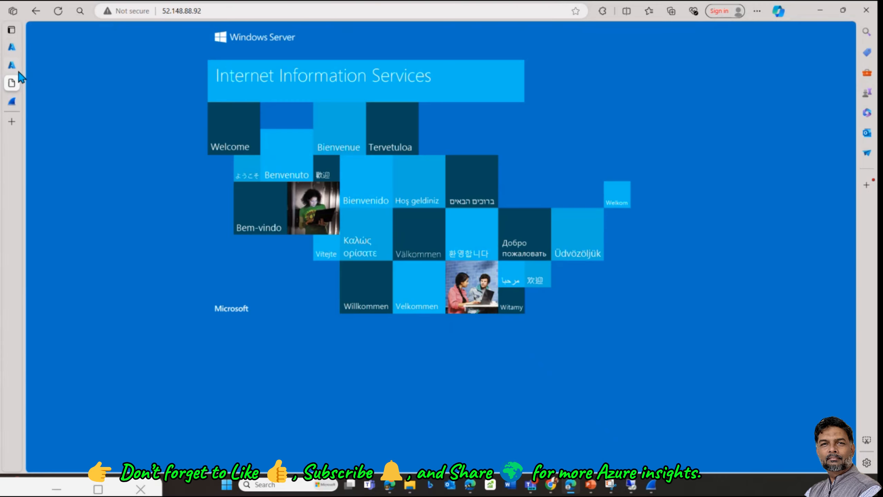
left_click(11, 48)
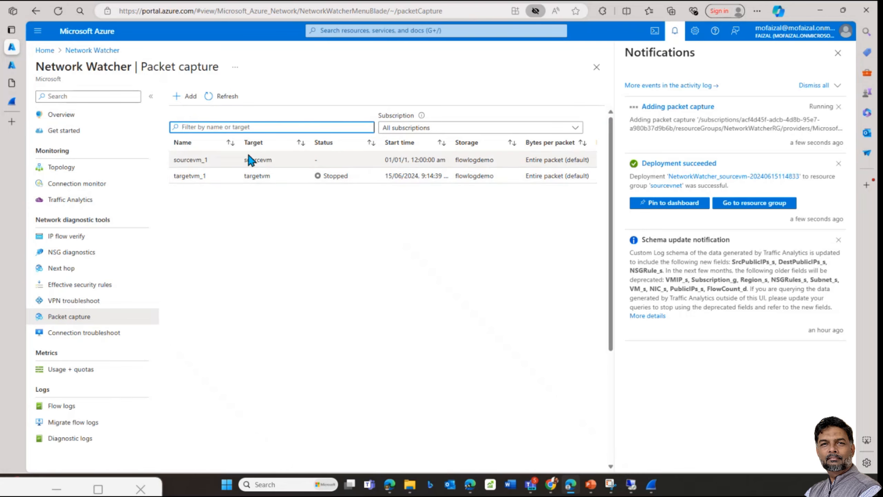
double_click(257, 160)
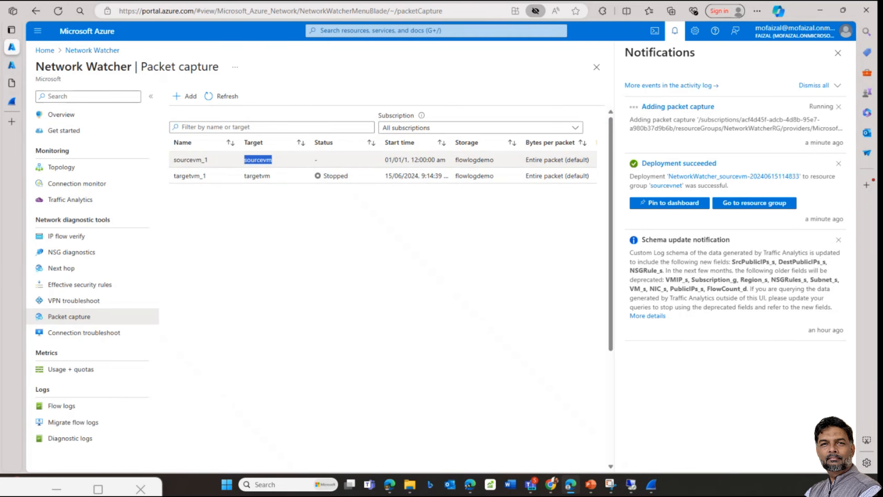
left_click(12, 83)
left_click(219, 11)
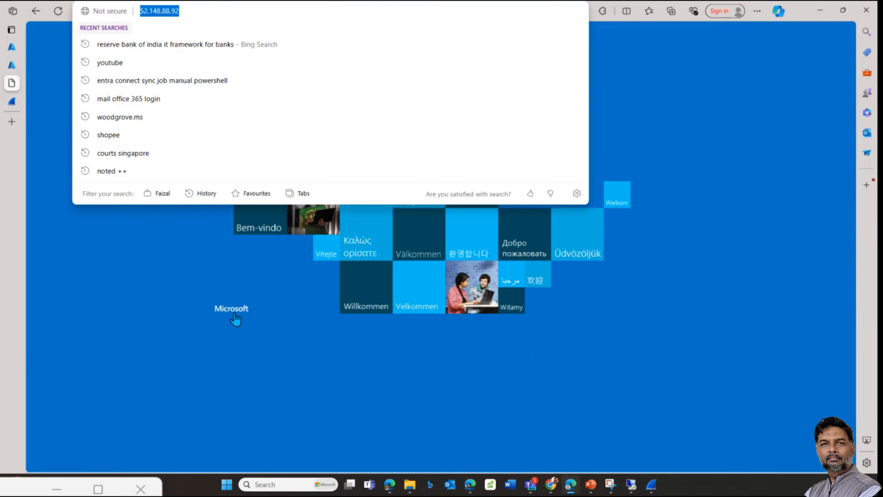
key("Escape")
left_click(240, 12)
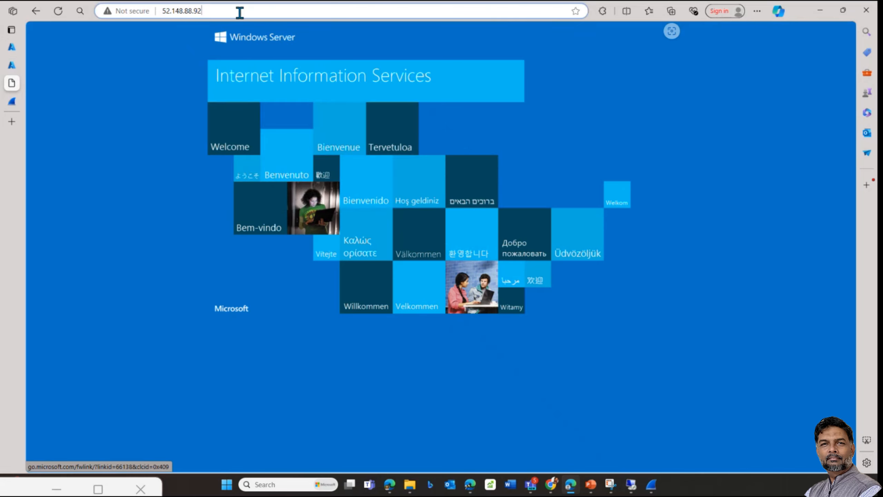
left_click(56, 13)
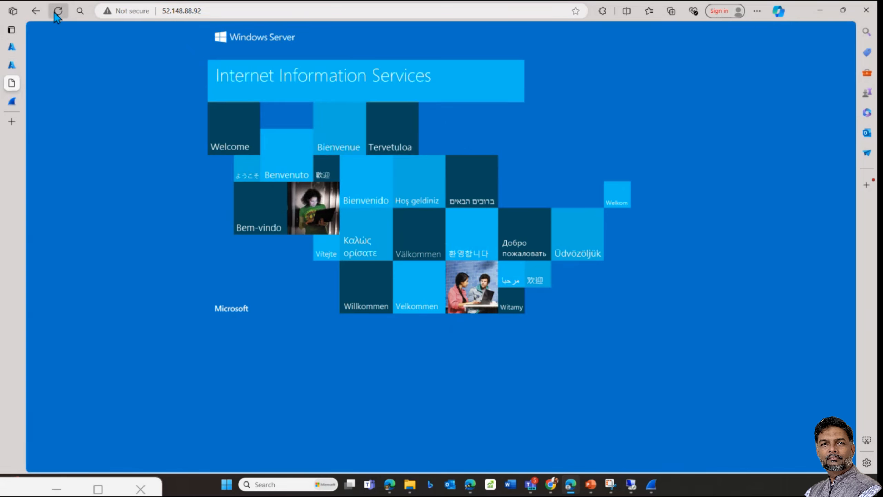
left_click(12, 47)
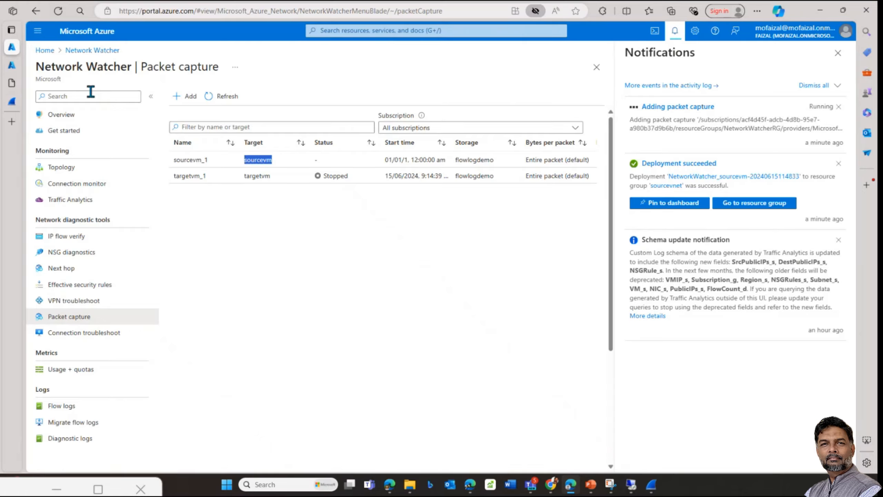
left_click(354, 231)
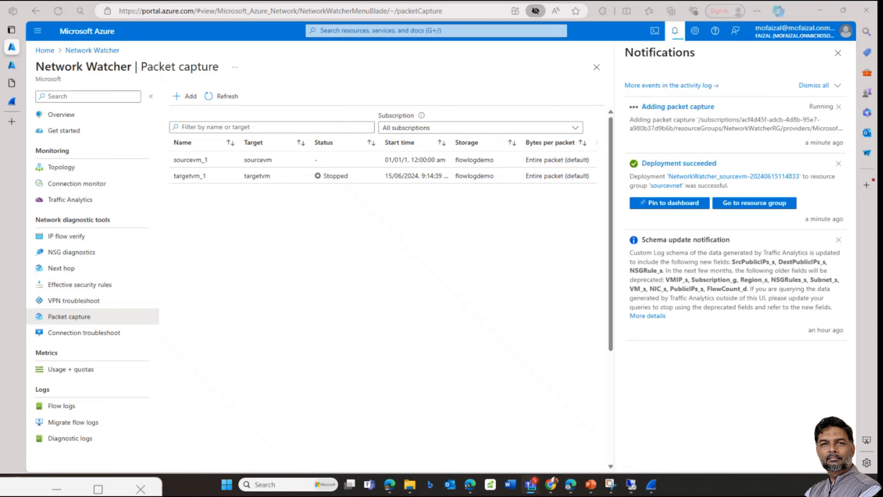
Step: Refresh the packet capture list, then return to the Azure home page
left_click(231, 101)
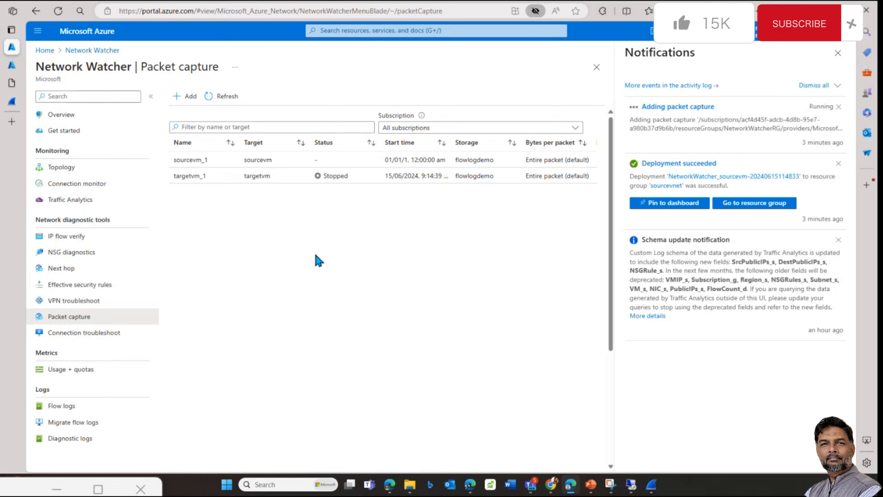
left_click(45, 50)
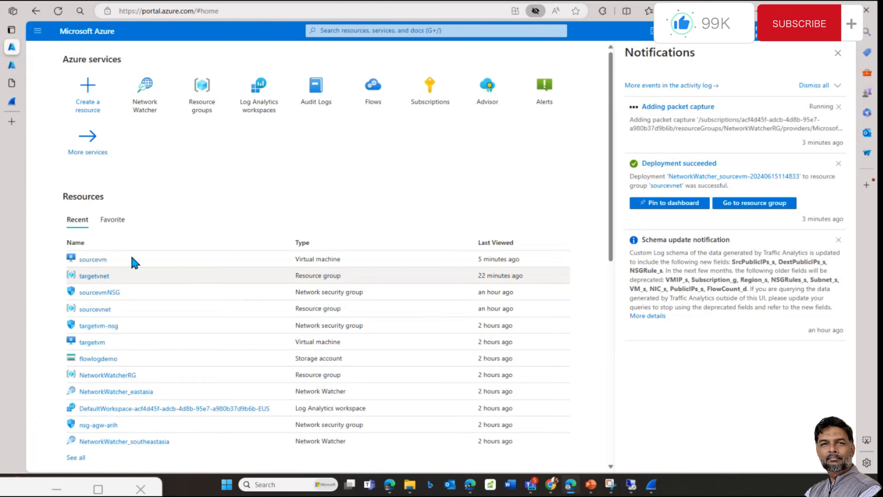
Step: Open the agw-agw-arih gateway in rg-agw-arih and copy its frontend IP 57.155.23.158
left_click(196, 102)
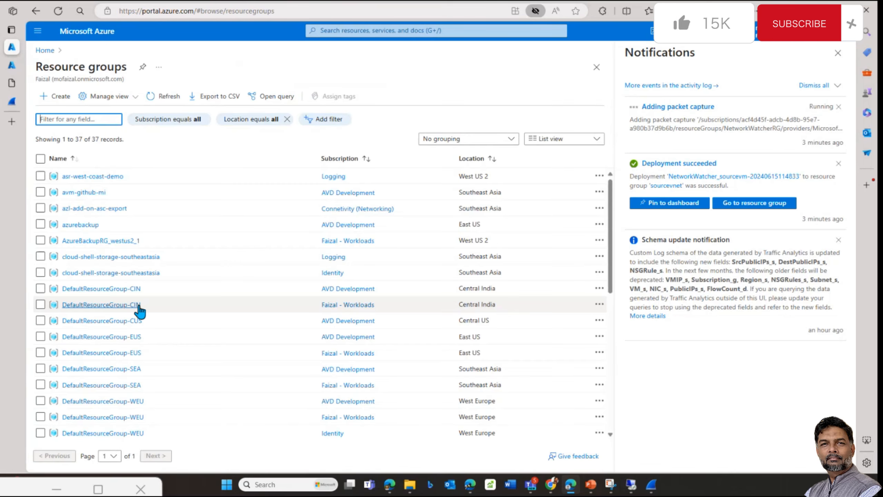
scroll(99, 384, "down", 10)
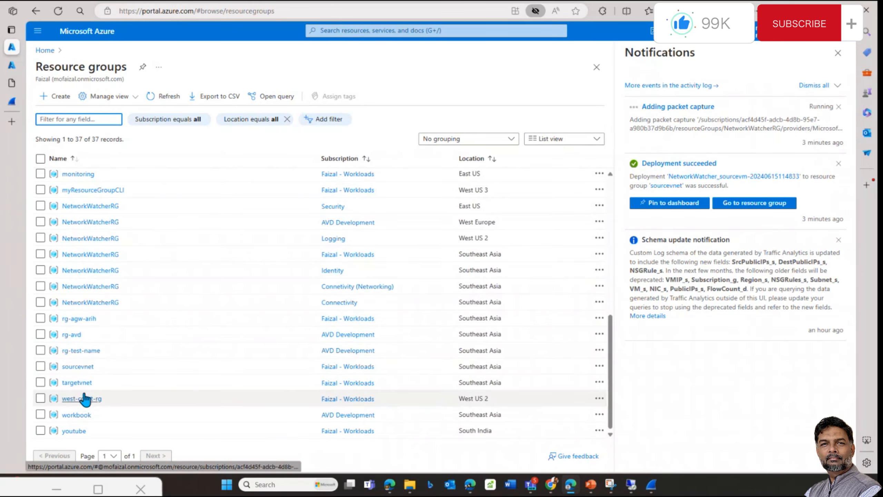
left_click(79, 318)
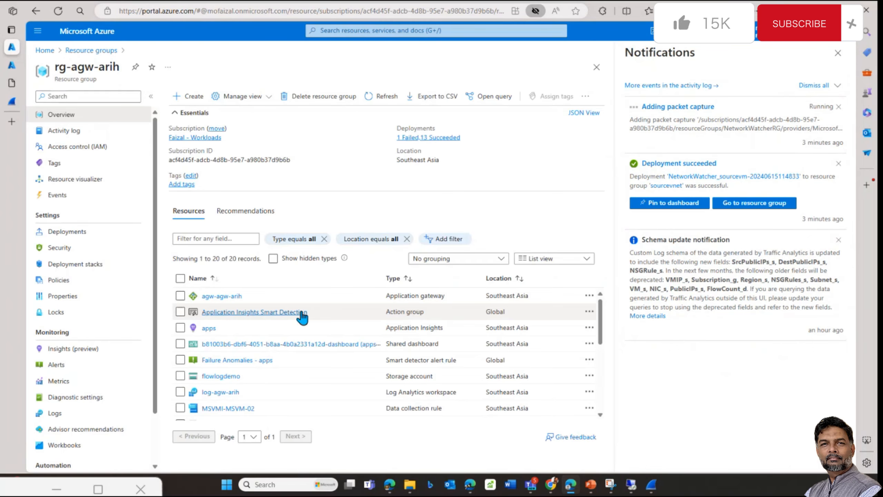
scroll(303, 316, "down", 5)
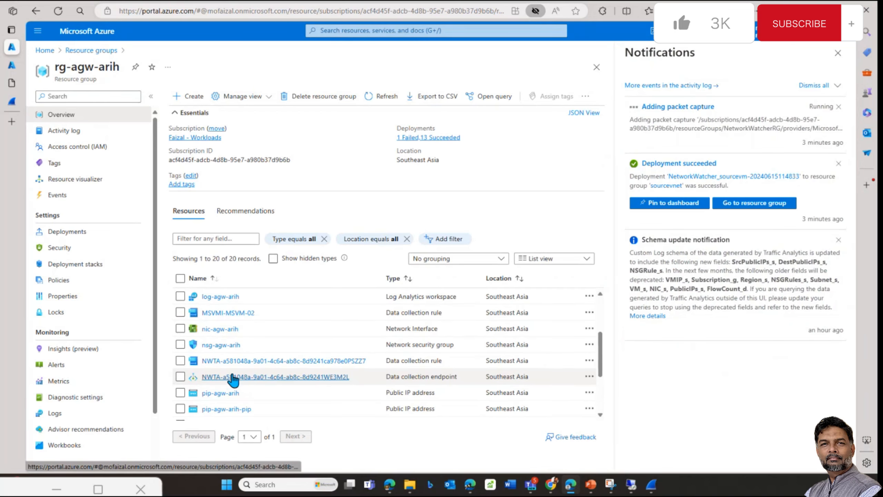
scroll(232, 379, "down", 1)
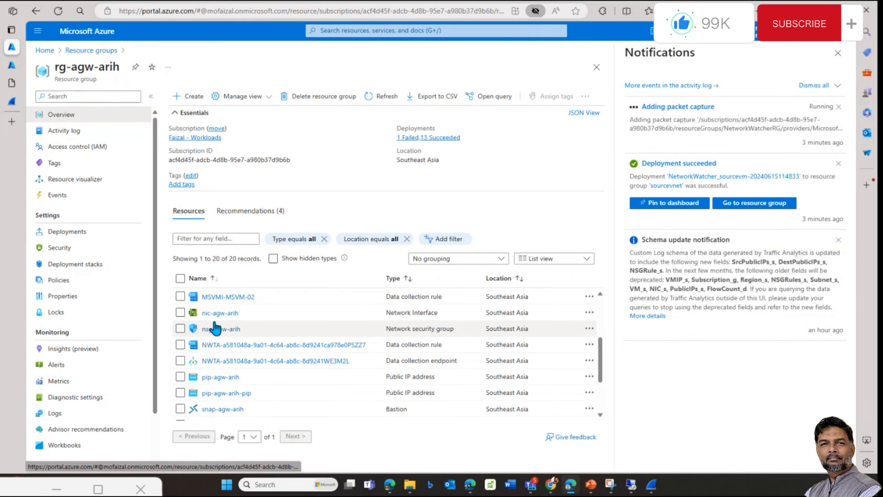
left_click(215, 328)
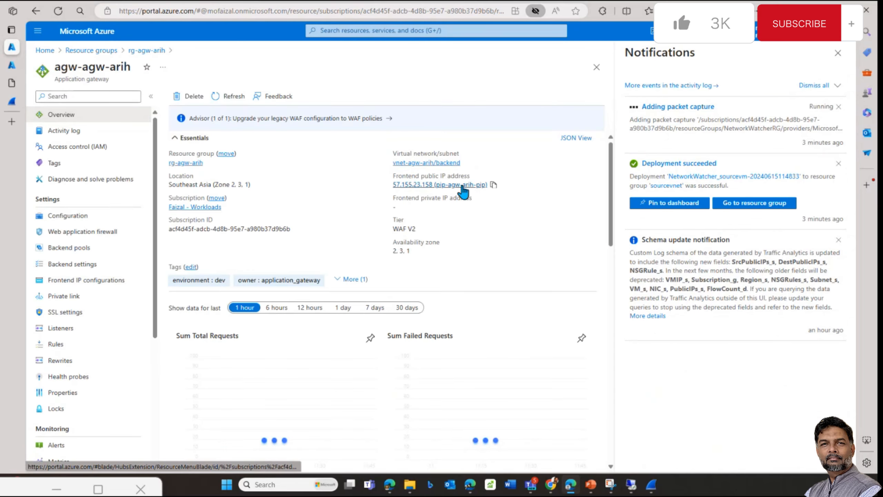
left_click(493, 185)
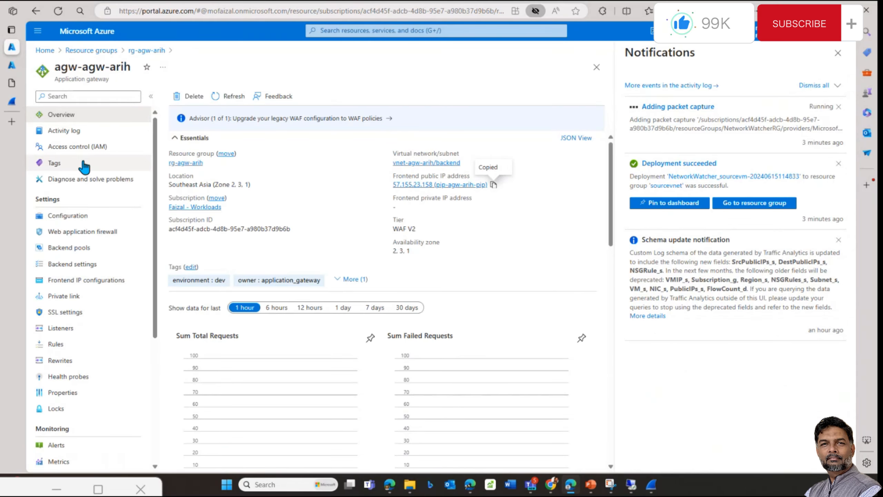
Step: Open 57.155.23.158 in a new tab, then load its /app1/ page
key("ctrl+t")
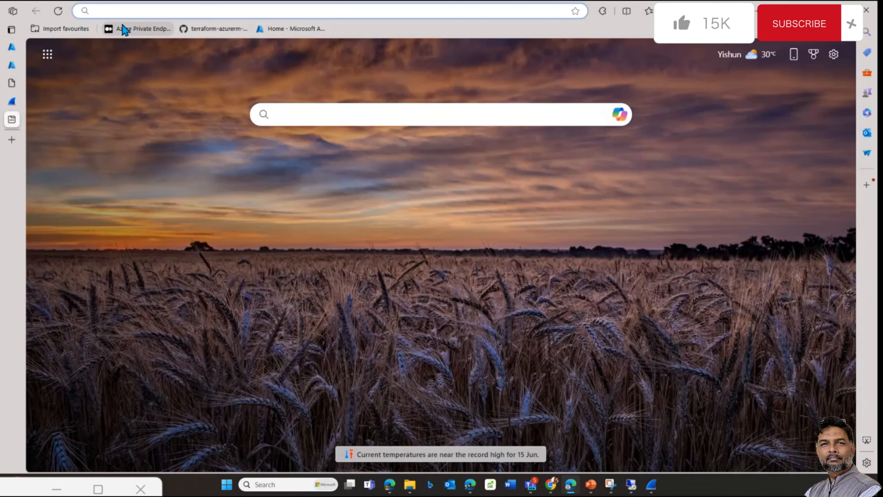
key("ctrl+v")
key("Delete")
key("Return")
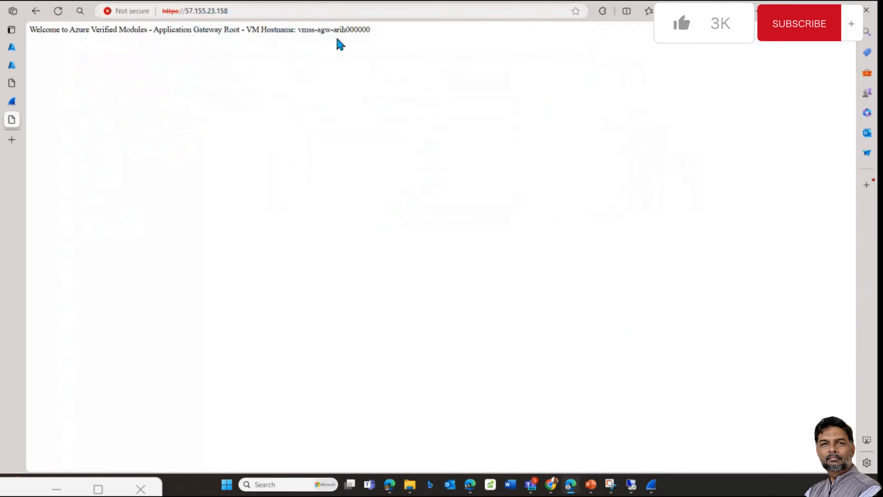
left_click(259, 11)
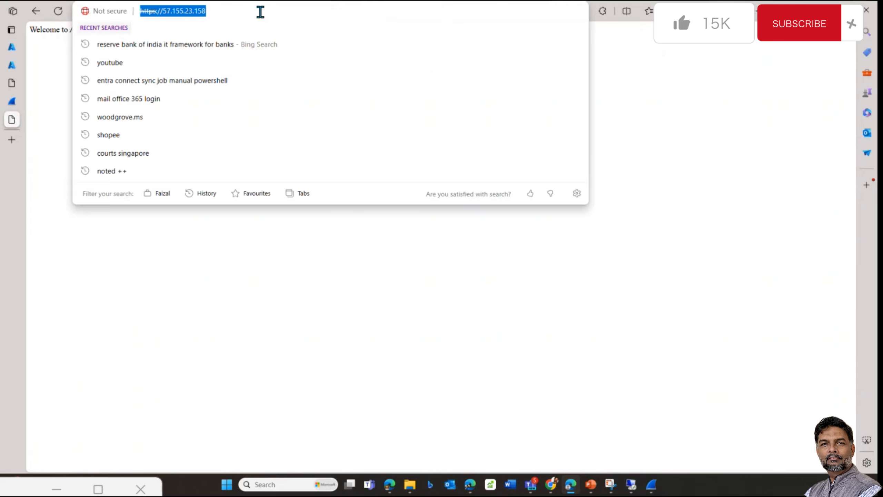
left_click(260, 12)
type("/app1/")
key("Return")
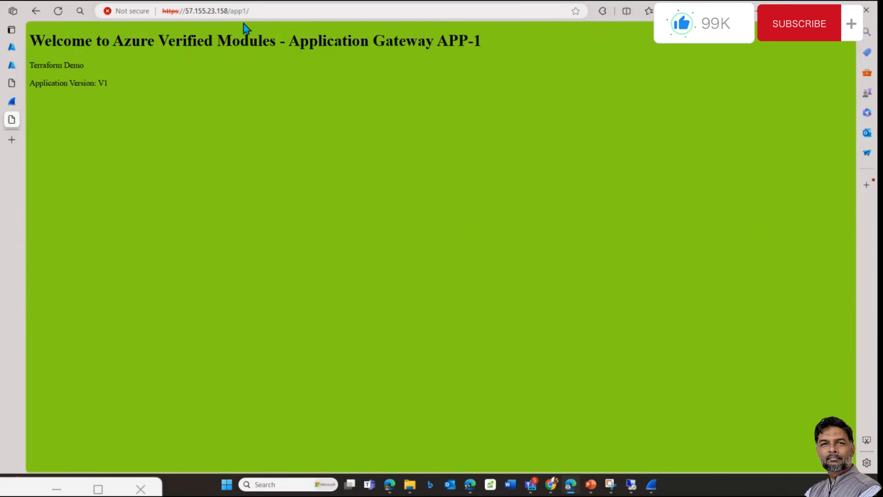
Step: Load 57.155.23.158/app2/ to see the APP-2 page, then return to the Azure tab
left_click(258, 13)
left_click(259, 13)
key("BackSpace")
key("BackSpace")
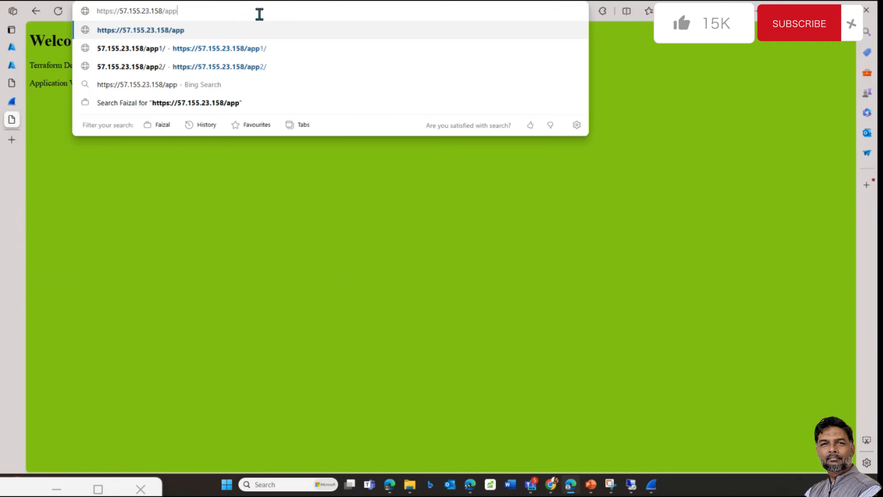
type("2/")
key("Return")
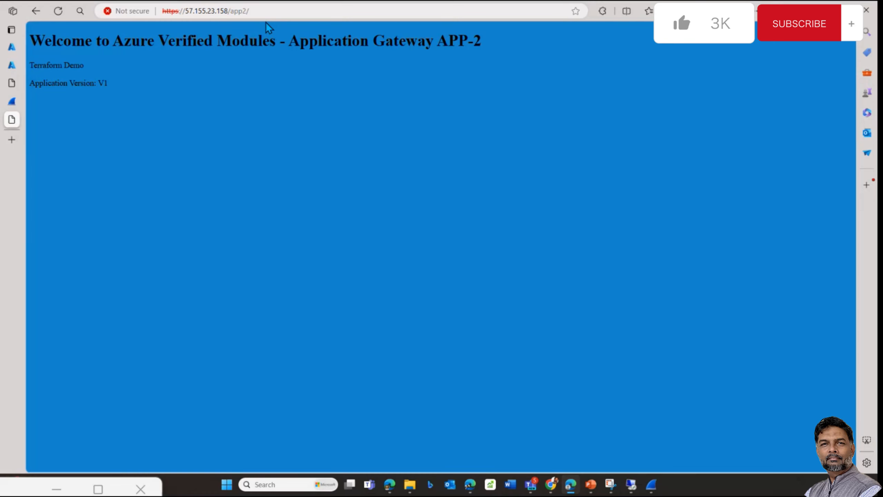
left_click(173, 12)
left_click(174, 260)
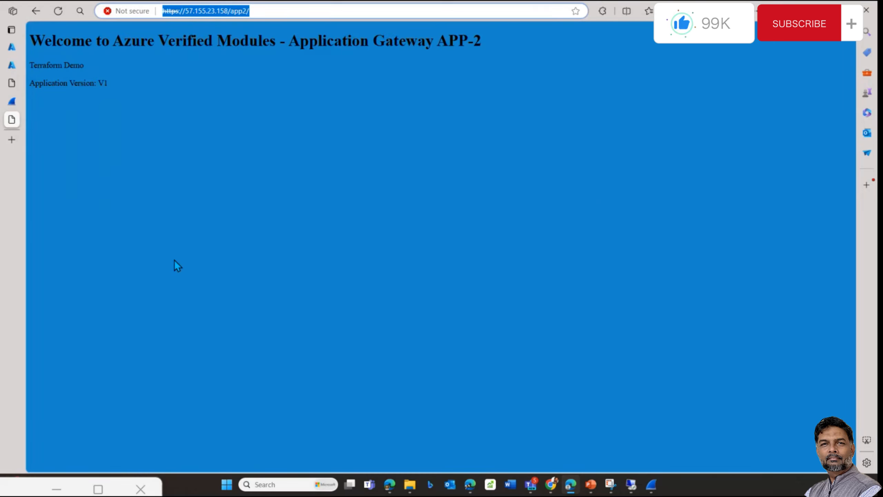
left_click(12, 50)
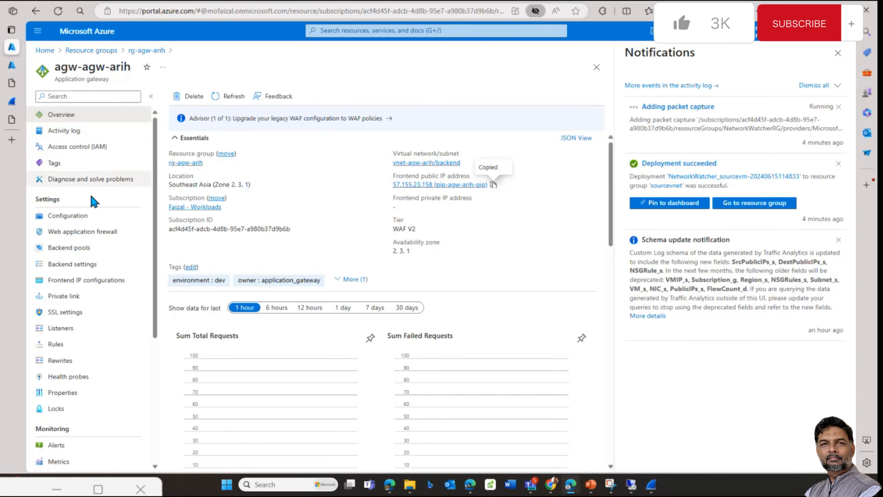
Step: Review the gateway's appGatewayBackendPool backend pool
scroll(93, 215, "down", 1)
left_click(115, 206)
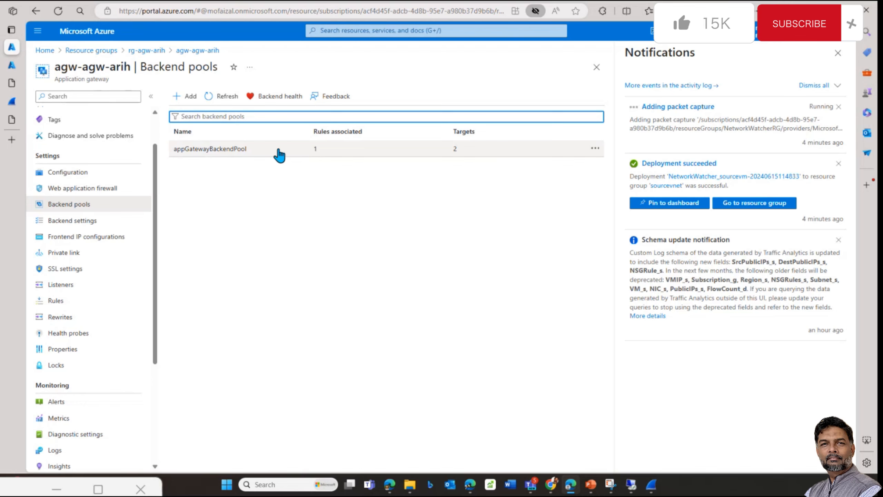
left_click(279, 155)
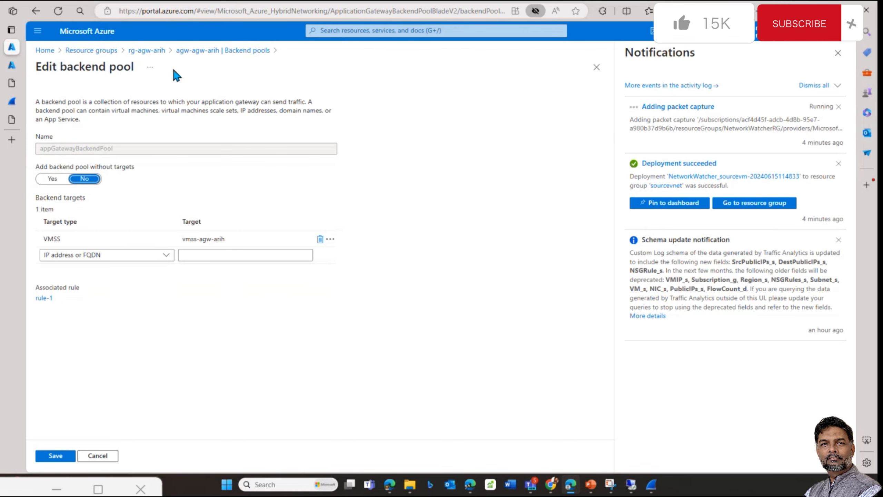
Step: Check vm-agw-arih's private IP 10.90.3.4 in rg-agw-arih, then go to Resource groups
left_click(154, 50)
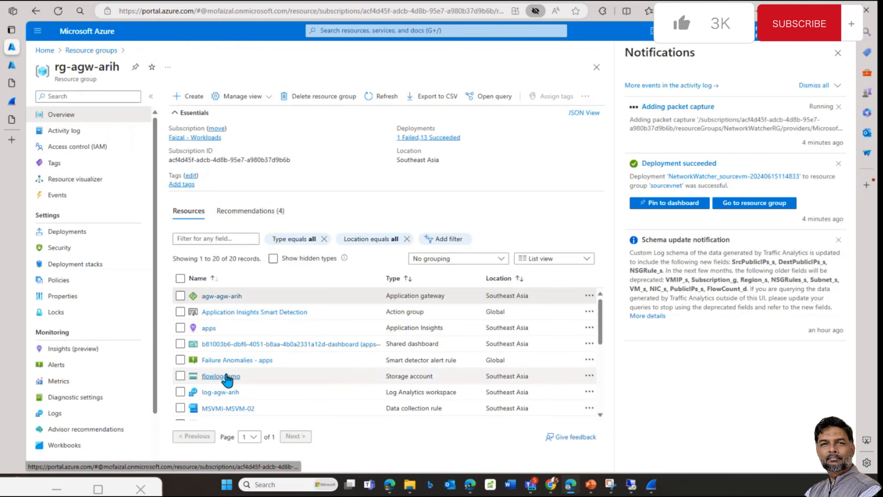
scroll(228, 379, "down", 3)
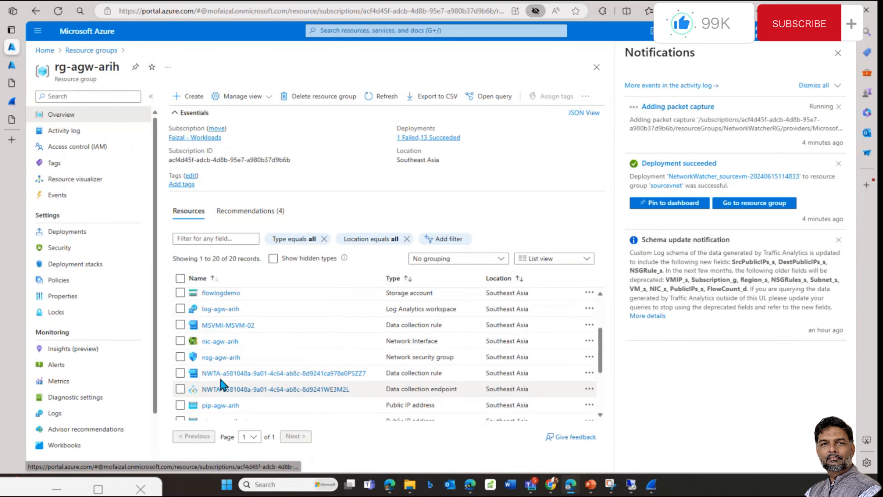
scroll(219, 375, "down", 3)
left_click(219, 364)
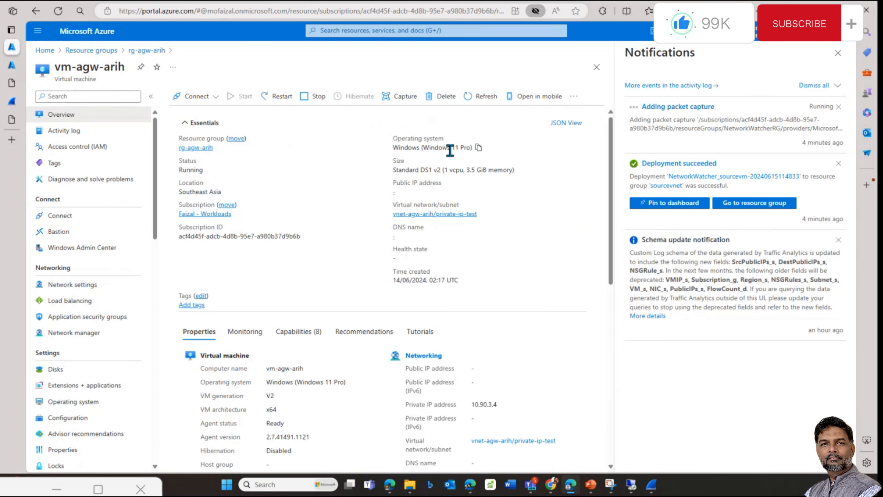
scroll(480, 370, "down", 1)
left_click_drag(497, 366, 471, 366)
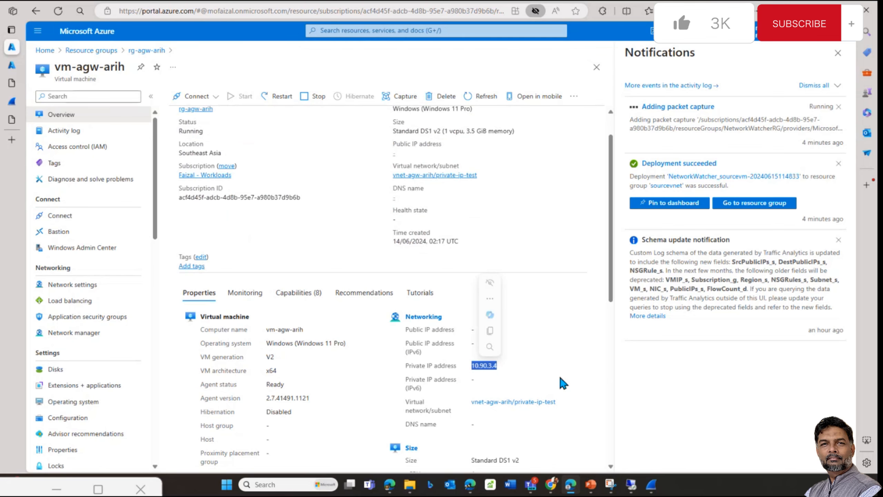
left_click(563, 382)
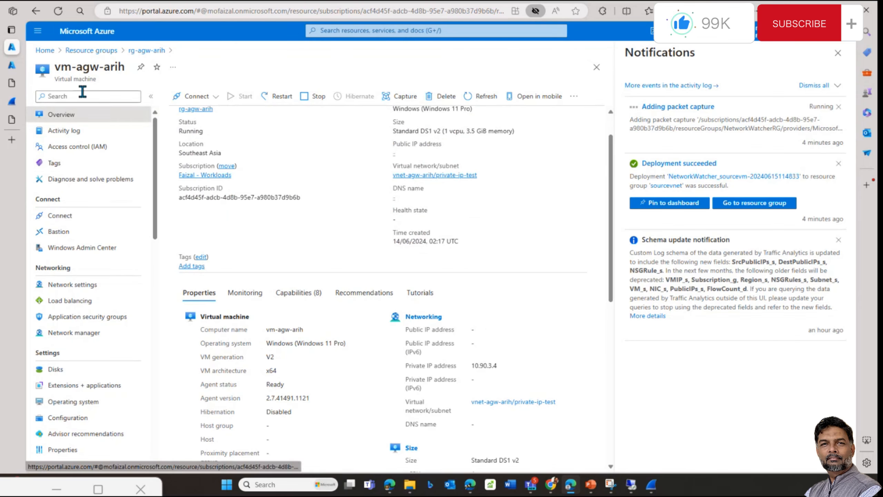
left_click(80, 50)
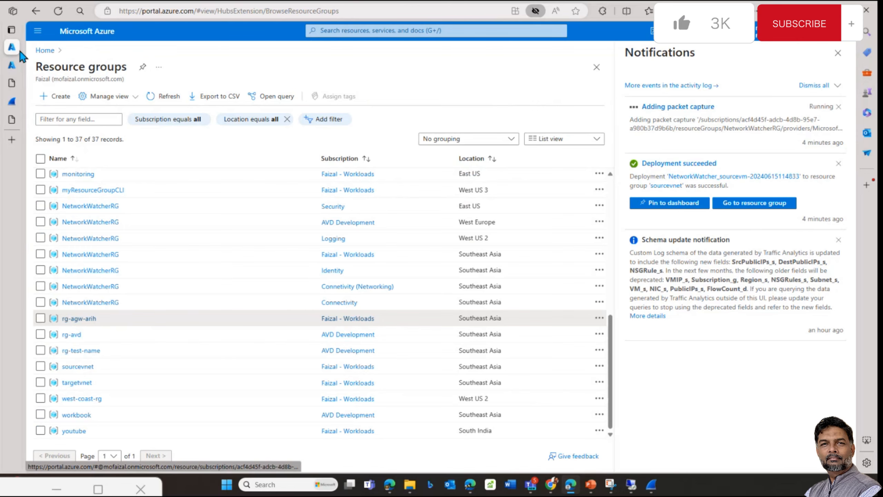
Step: Return to Network Watcher's Packet capture list via the portal home page
left_click(11, 119)
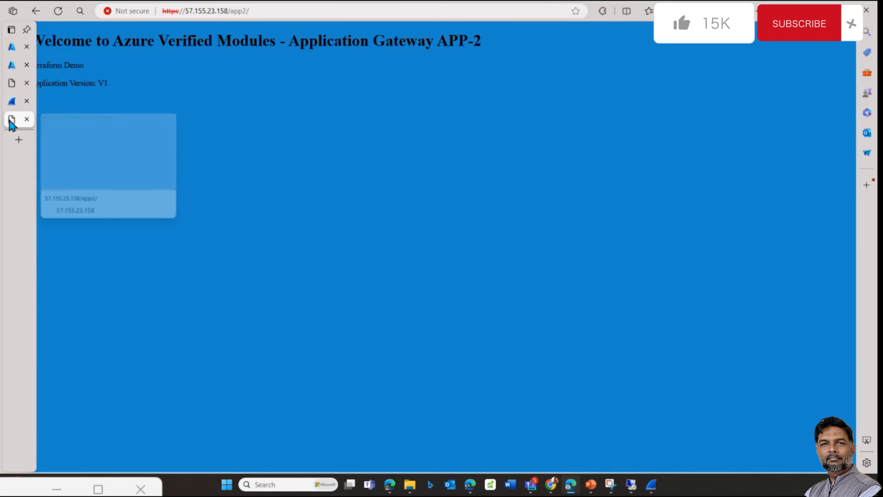
left_click(14, 66)
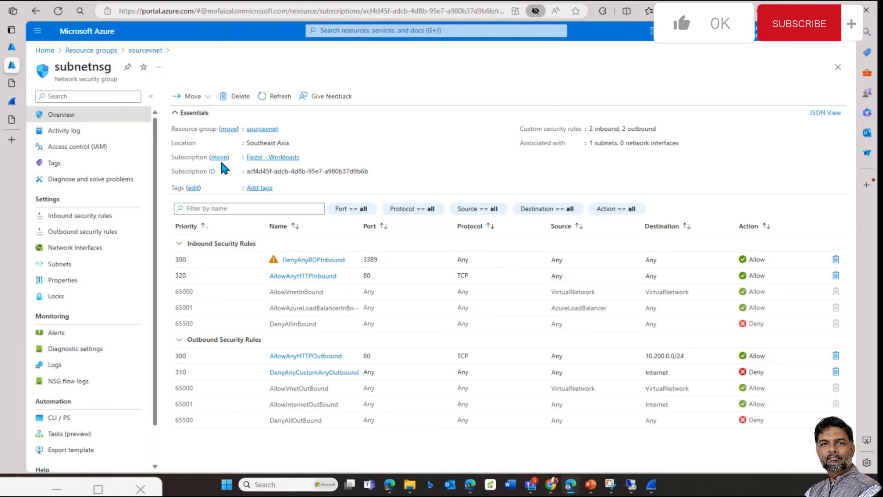
left_click(87, 55)
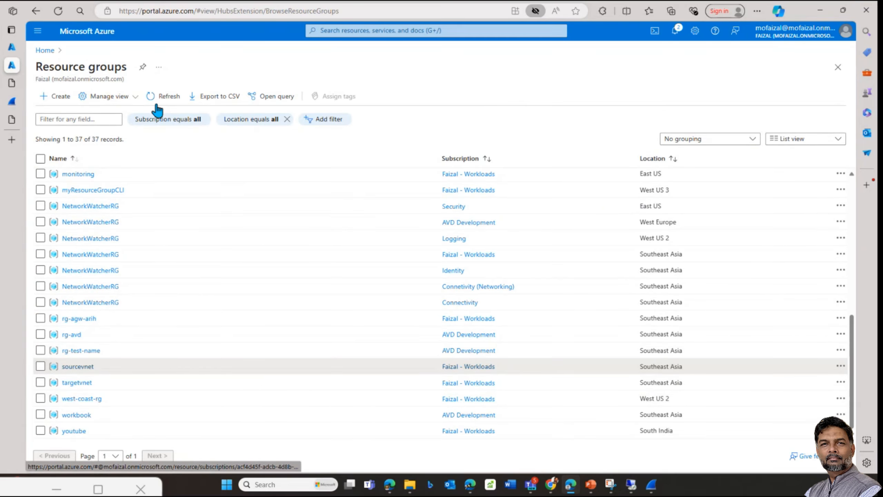
left_click(43, 52)
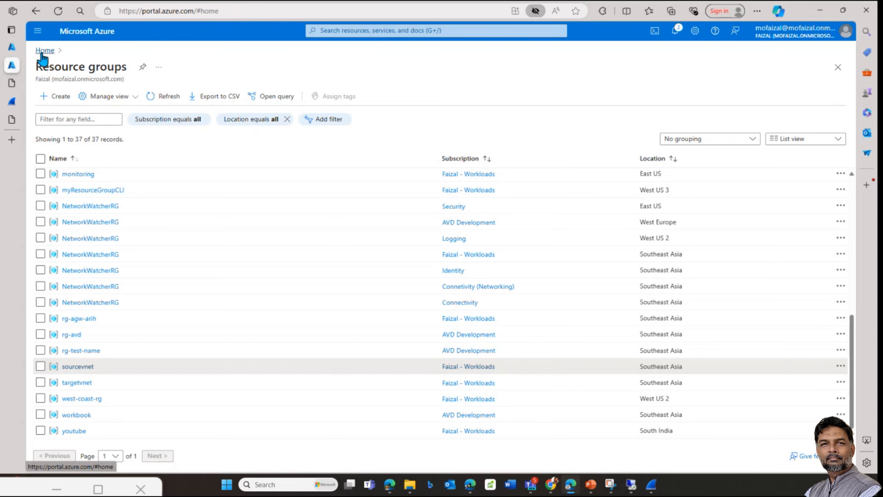
left_click(280, 110)
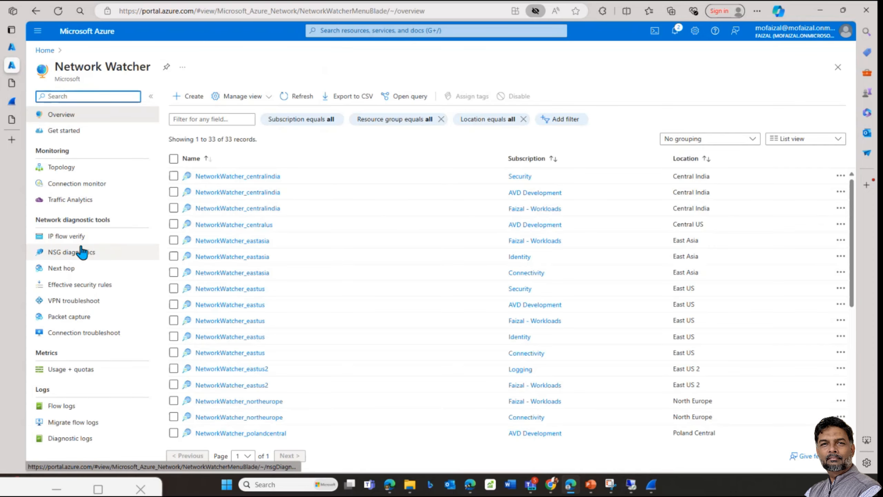
left_click(80, 316)
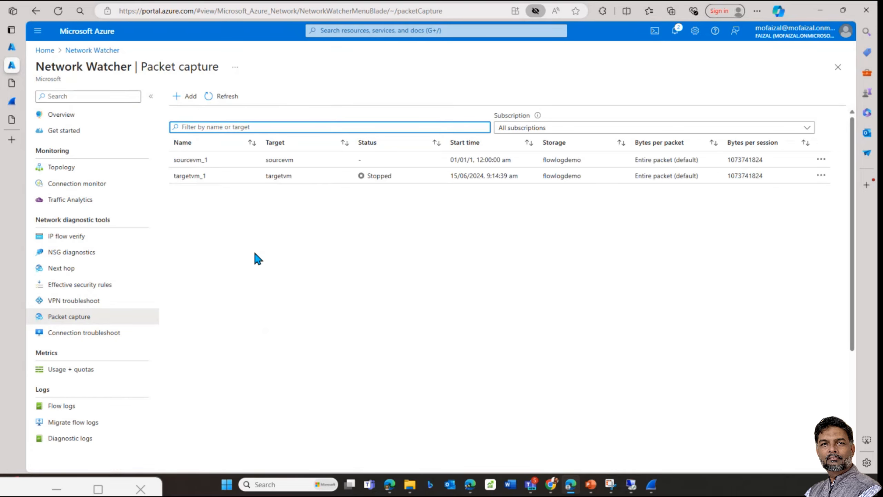
Step: Check the running capture's notification and refresh the packet capture list
left_click(362, 202)
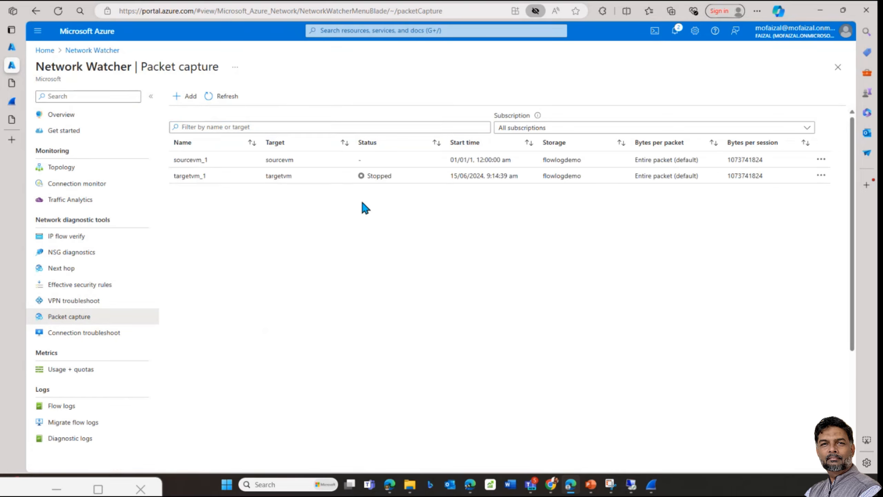
left_click(675, 33)
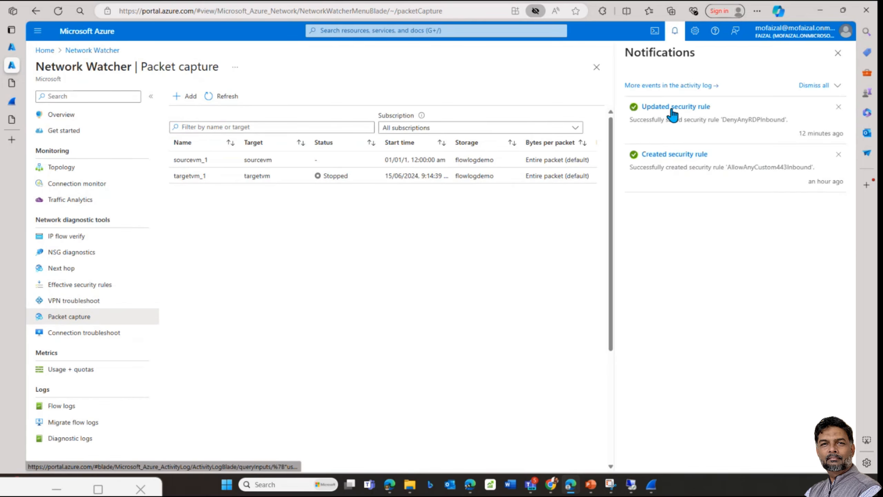
left_click(224, 99)
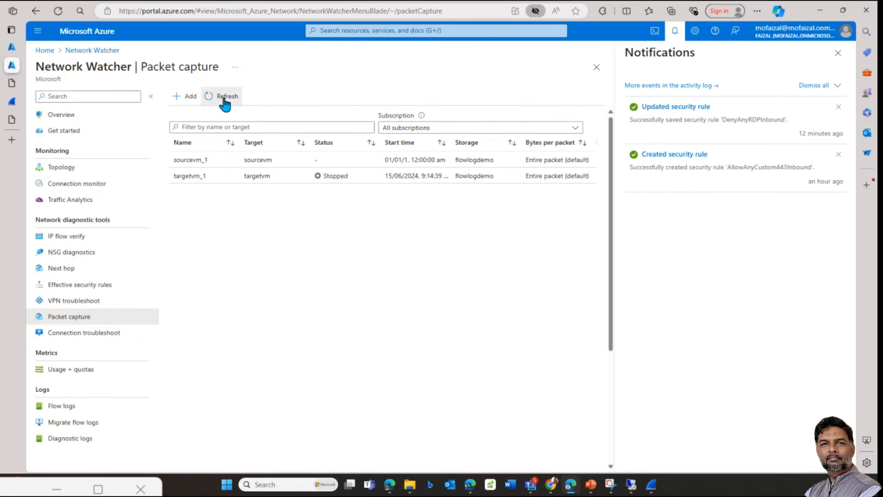
left_click(14, 47)
left_click(674, 108)
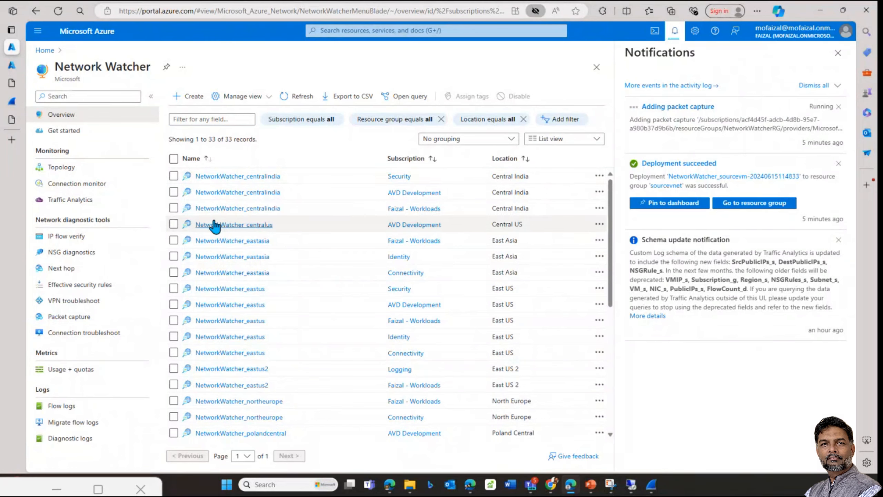
left_click(89, 317)
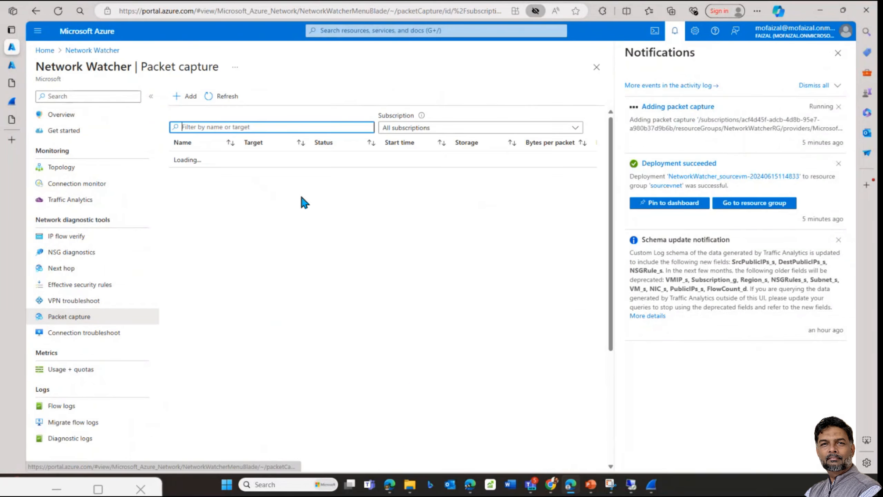
left_click(237, 97)
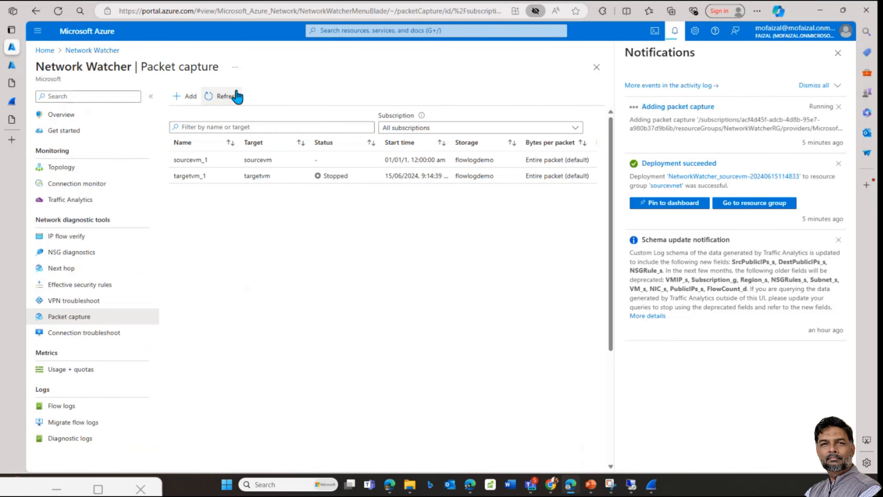
Step: View the stopped targetvm_1 capture's details, then switch to the IIS tab
left_click(330, 175)
scroll(348, 289, "down", 2)
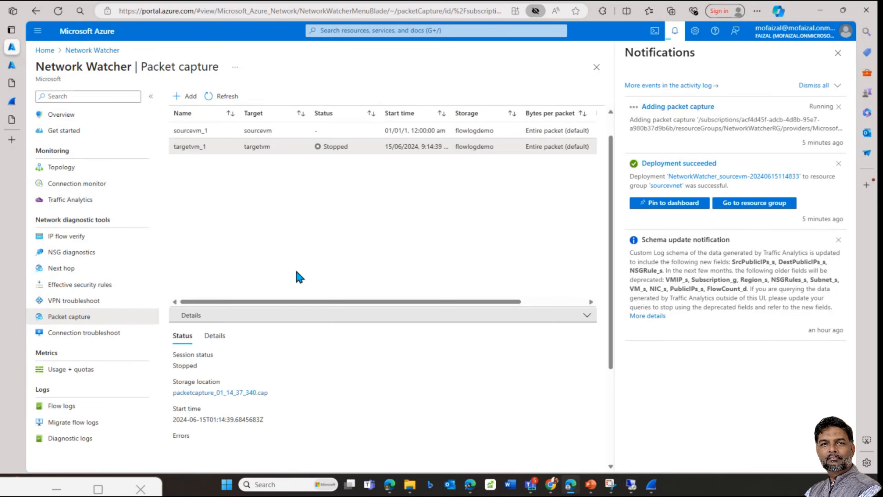
scroll(295, 268, "up", 2)
mouse_move(14, 102)
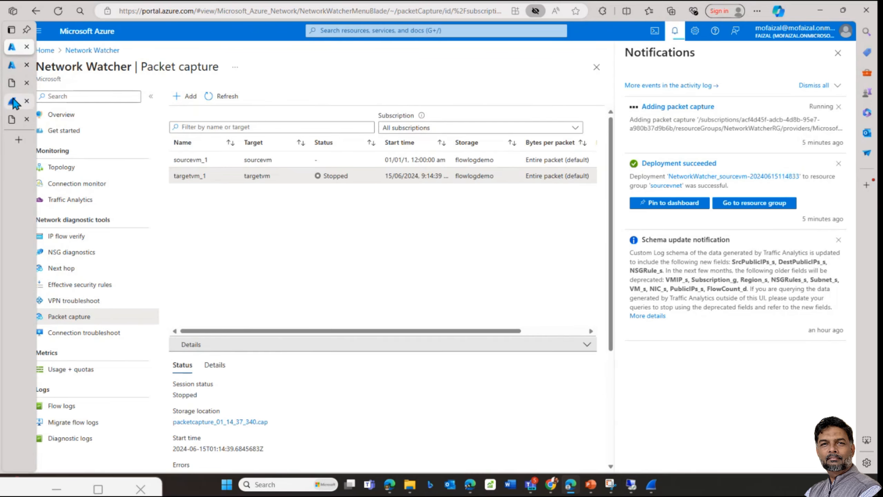
left_click(11, 119)
Step: Reload the IIS welcome page at 52.148.88.92
left_click(11, 82)
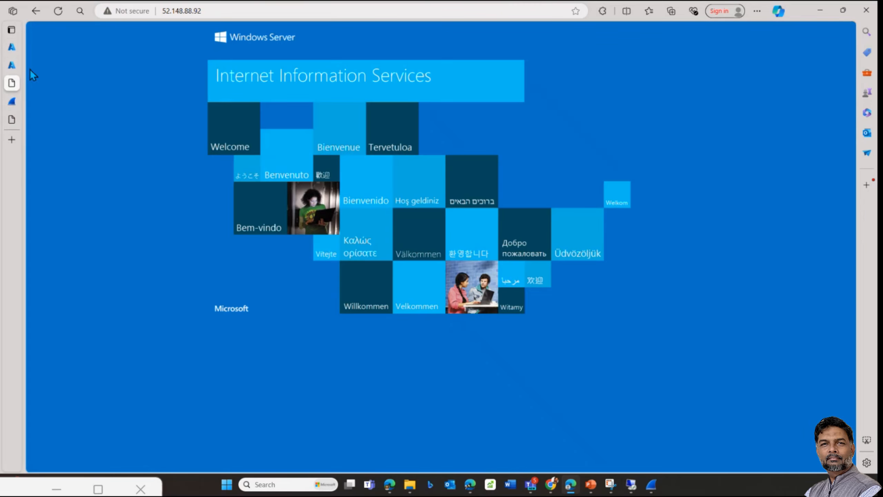
left_click(60, 12)
left_click(60, 12)
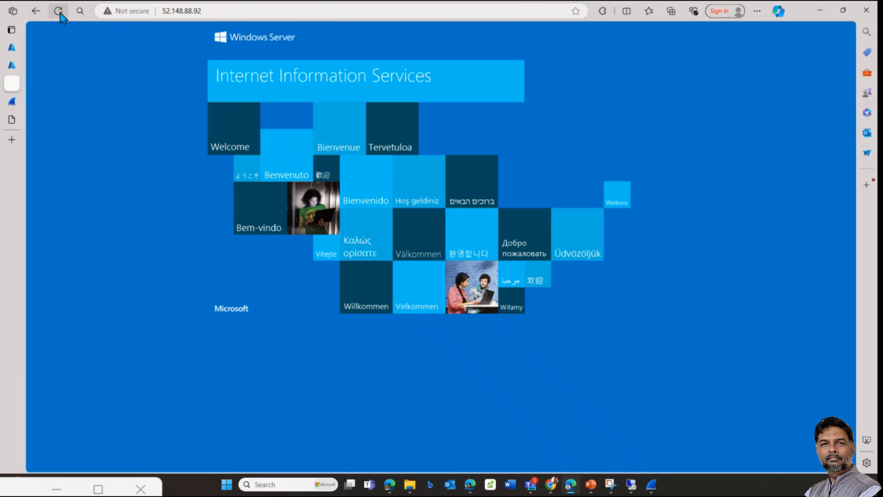
Step: Try the site at 52.148.88.92:443, restore the plain address, and return to Azure
left_click(207, 11)
key("ctrl+c")
left_click(226, 12)
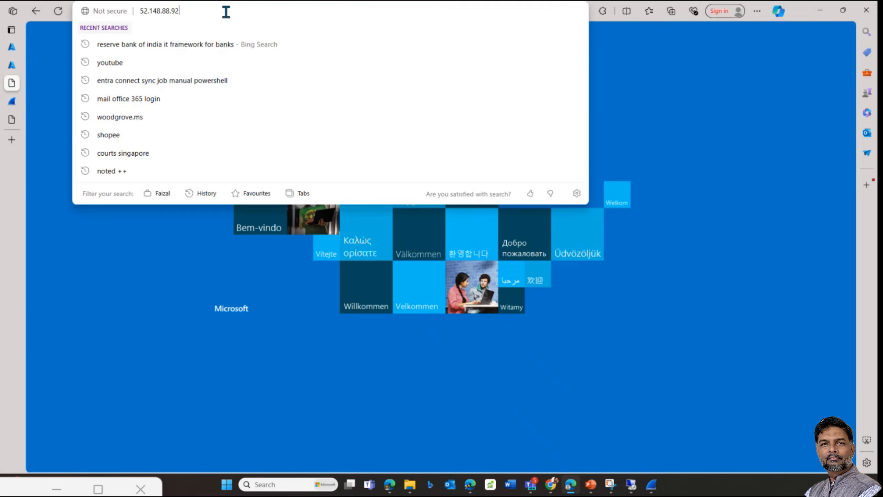
type(":443")
key("Return")
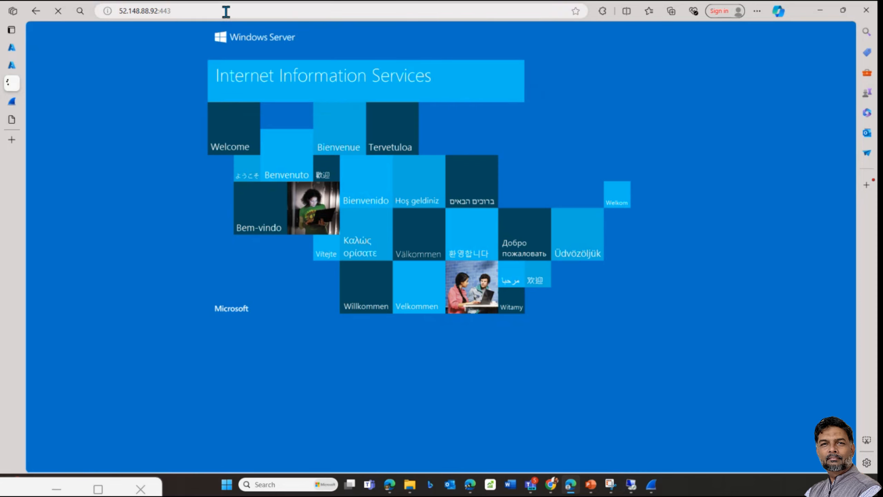
left_click(213, 12)
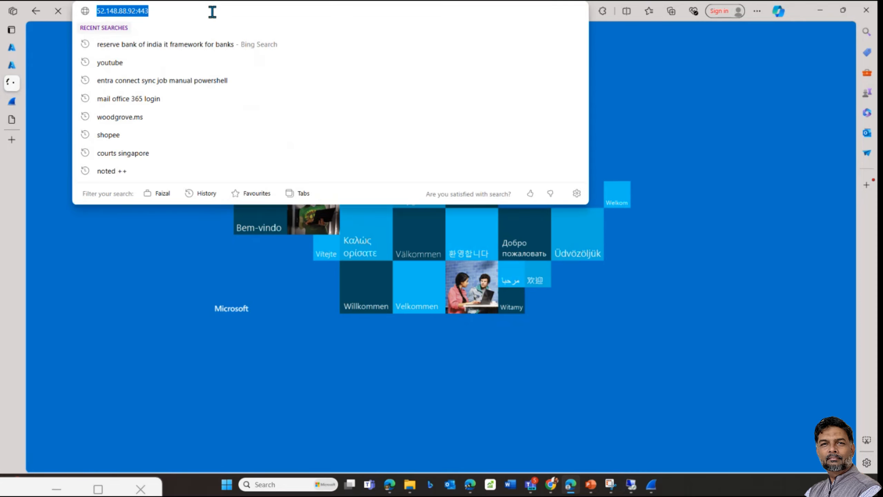
key("ctrl+v")
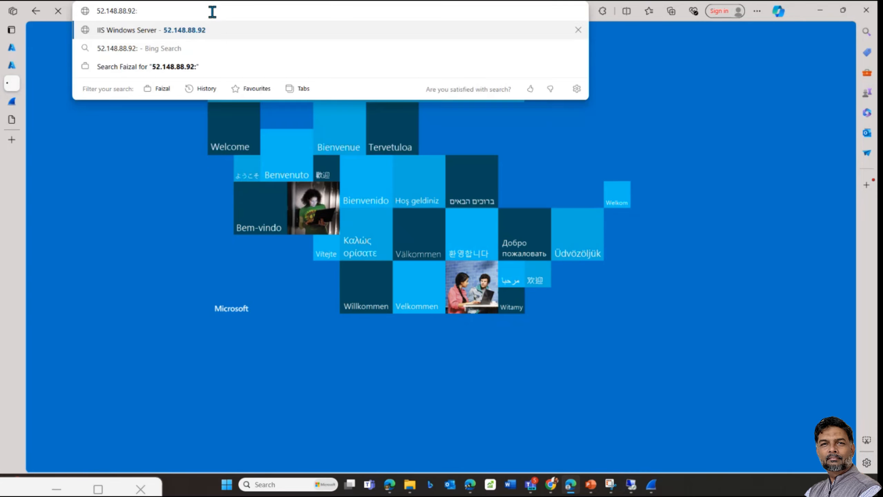
key("Return")
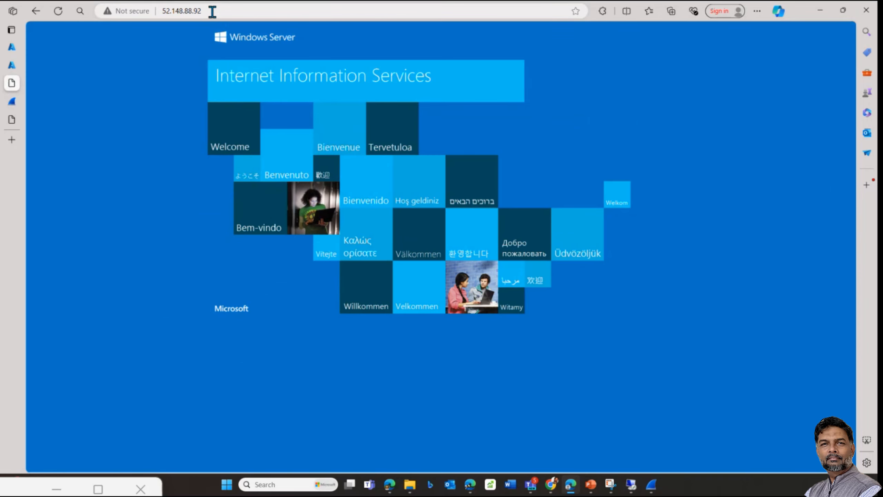
left_click(11, 47)
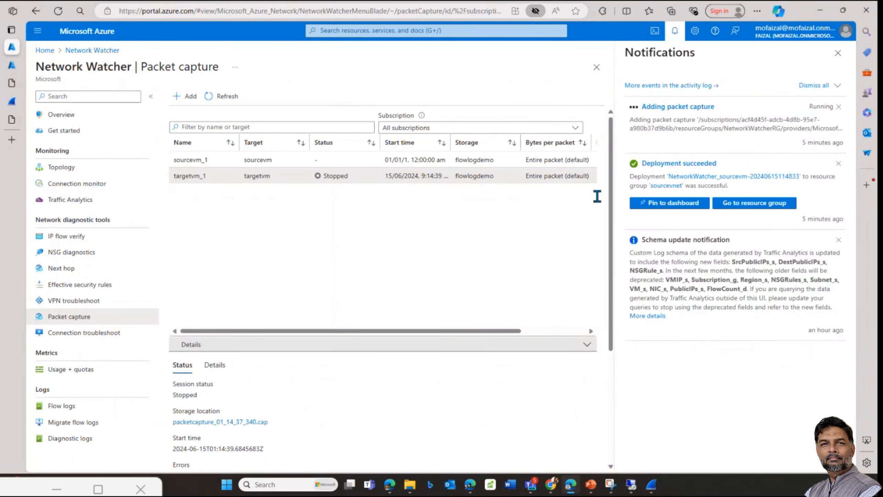
Step: Inspect targetvm_1's details: VM, timeout, subscription, session status and storage file
left_click_drag(490, 331, 567, 332)
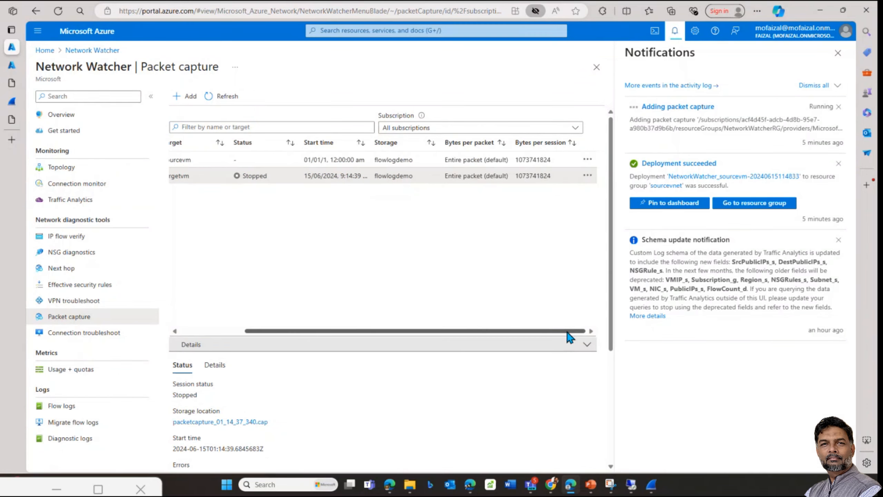
left_click(587, 175)
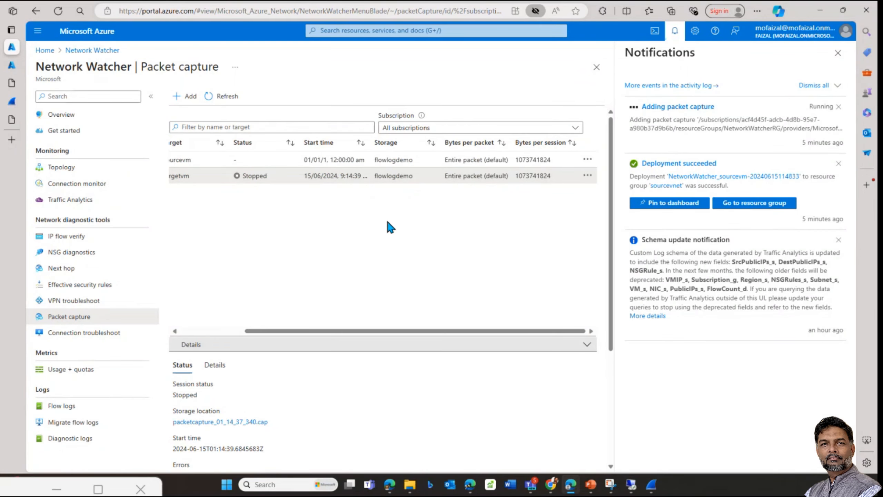
left_click(223, 331)
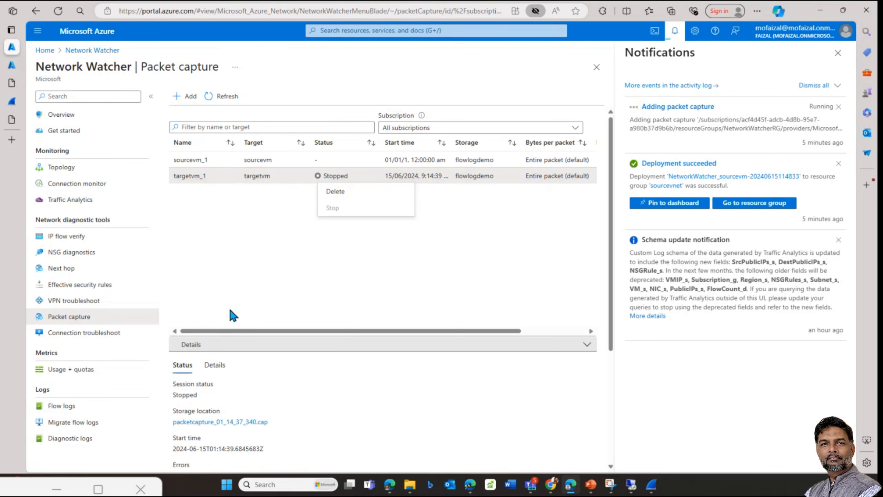
left_click(215, 364)
left_click(181, 369)
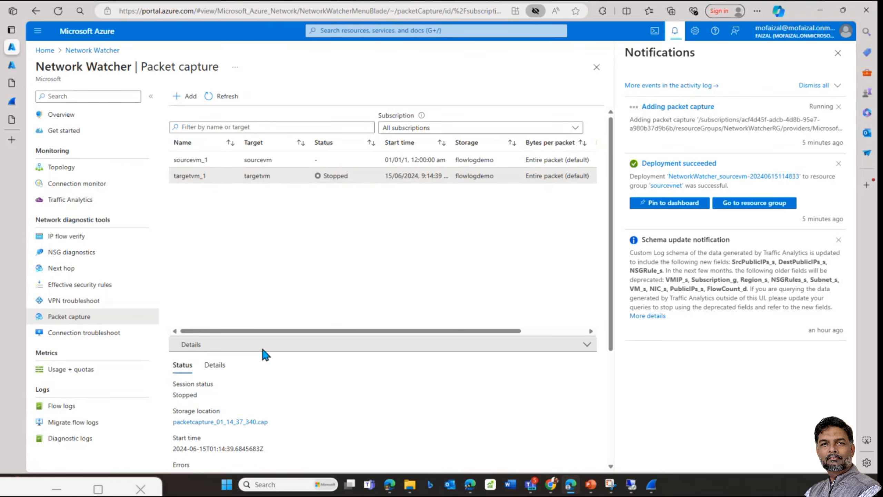
Step: Refresh the packet capture list repeatedly and close the Notifications panel
left_click(209, 96)
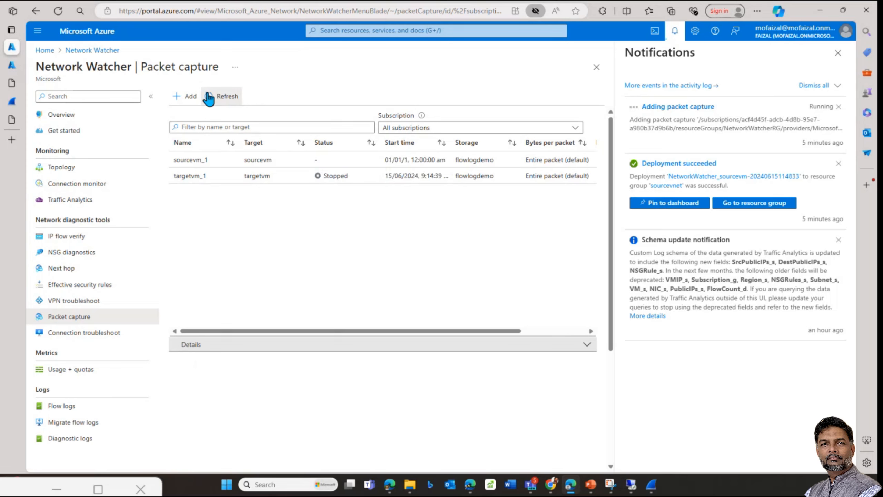
left_click(208, 94)
left_click(211, 95)
left_click(210, 95)
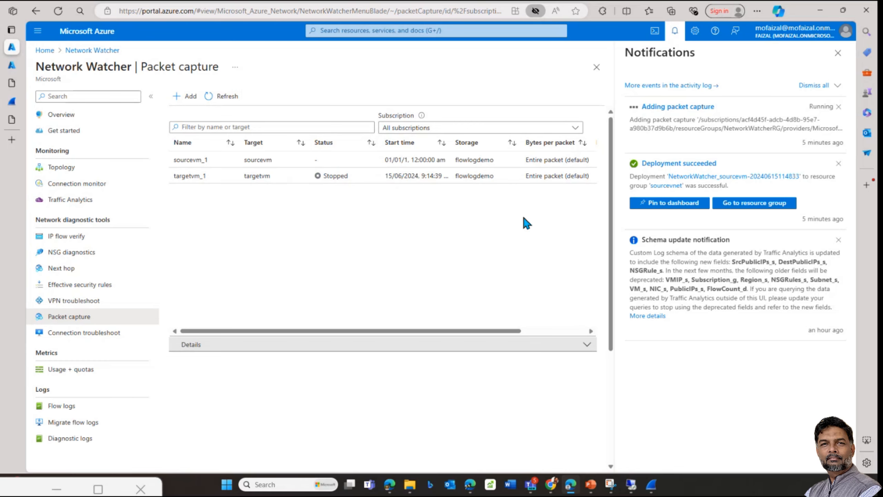
left_click(838, 53)
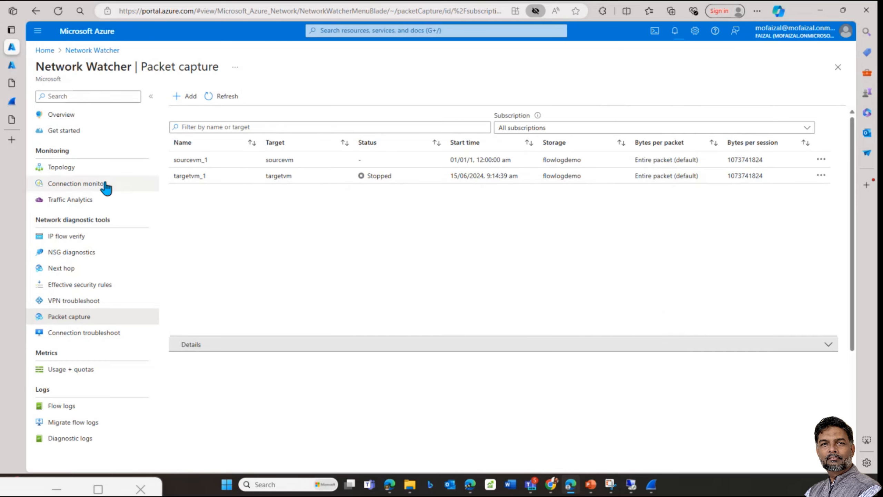
Step: Refresh the capture list, compare sourcevm_1 and targetvm_1 details, and start adding a new capture
left_click(74, 301)
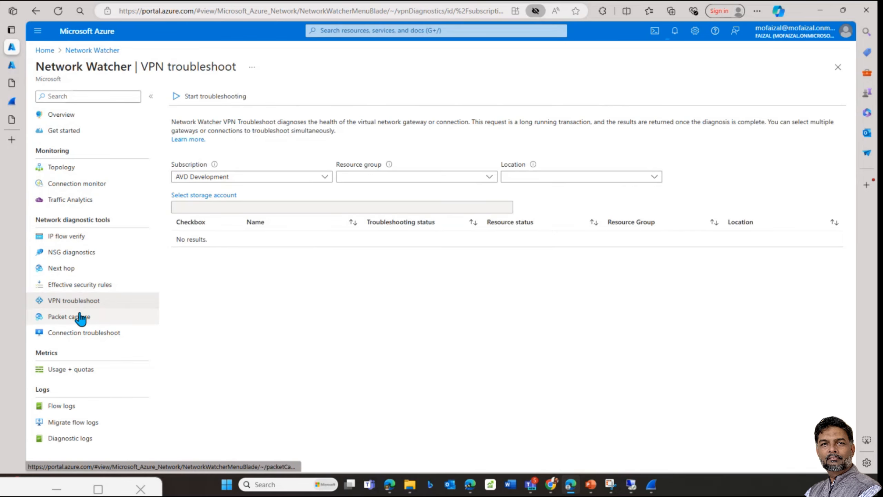
left_click(81, 319)
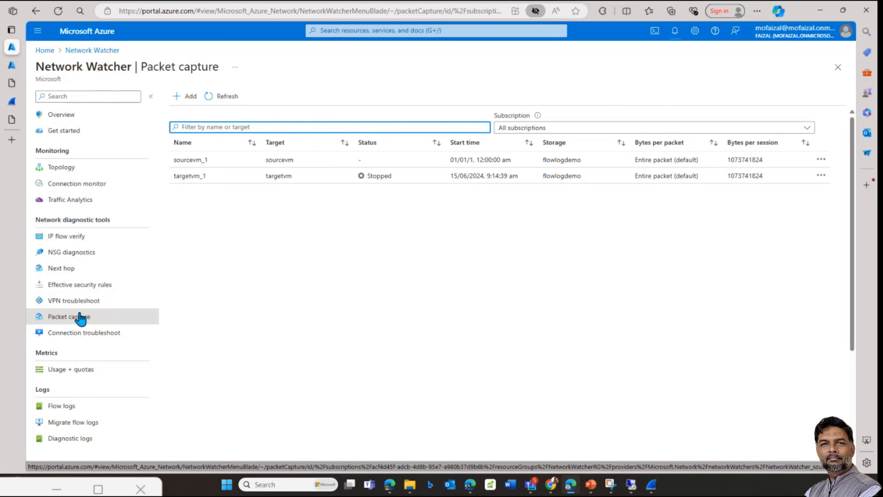
left_click(821, 161)
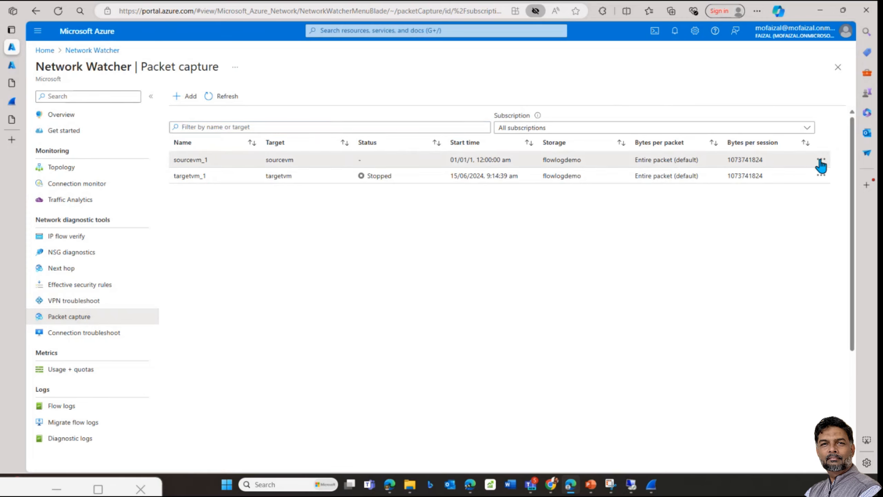
left_click(555, 244)
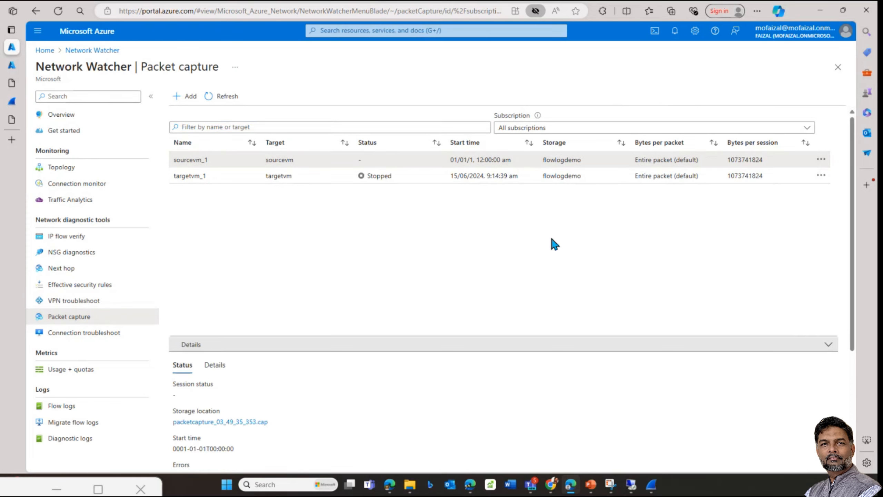
left_click(229, 98)
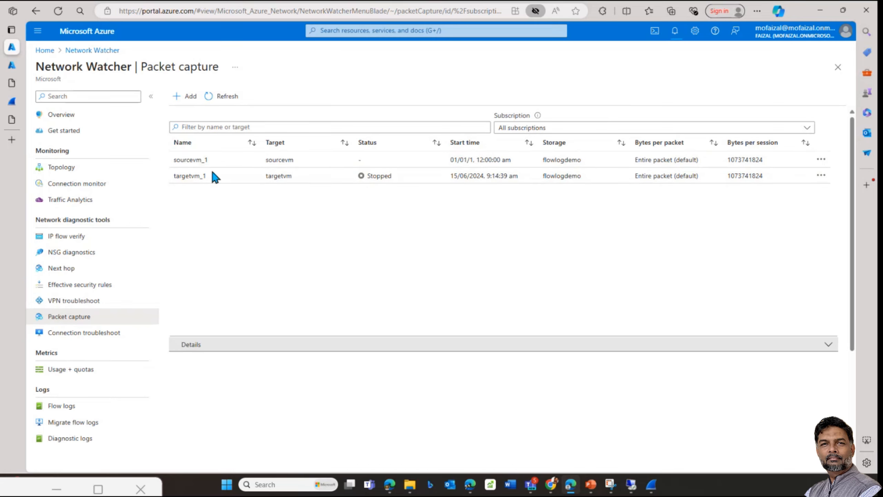
left_click(210, 158)
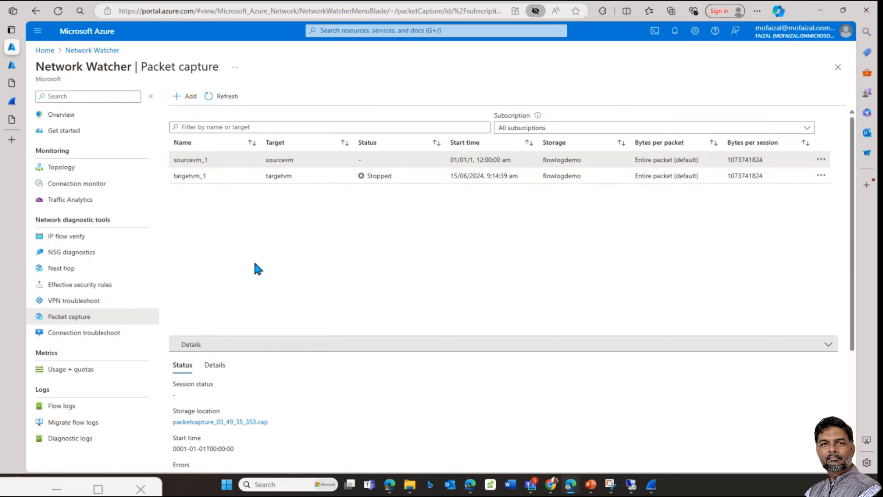
left_click(232, 178)
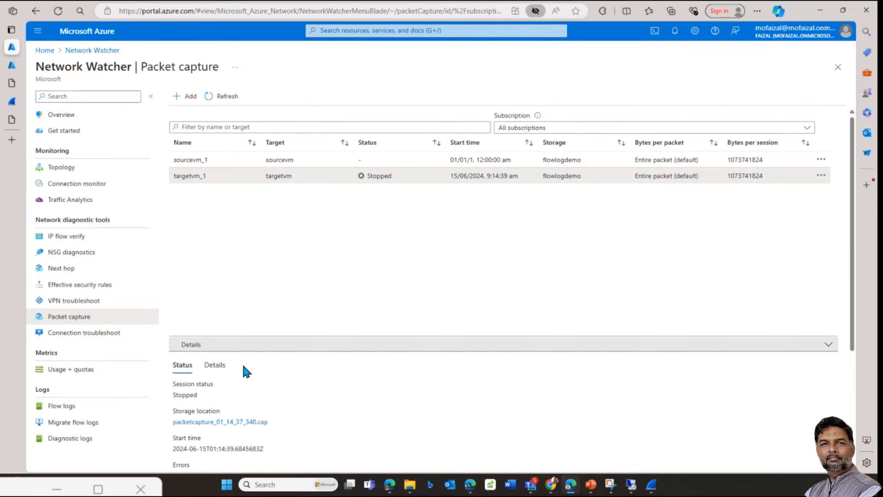
left_click(186, 97)
Step: Choose the workloads subscription and targetvnet resource group for the new capture
left_click(617, 110)
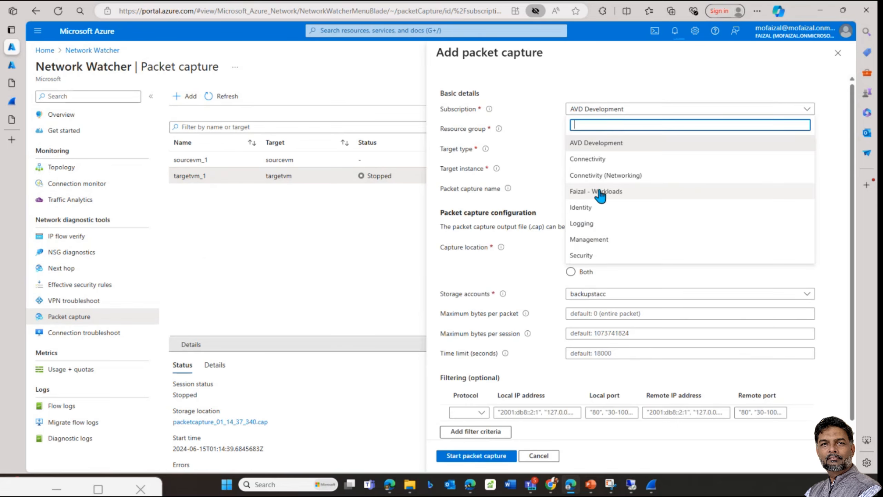
left_click(592, 191)
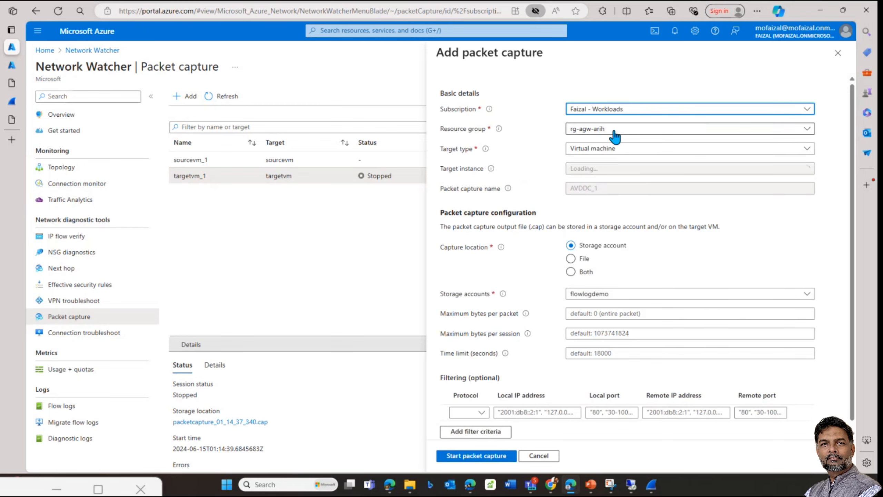
left_click(614, 135)
left_click(595, 196)
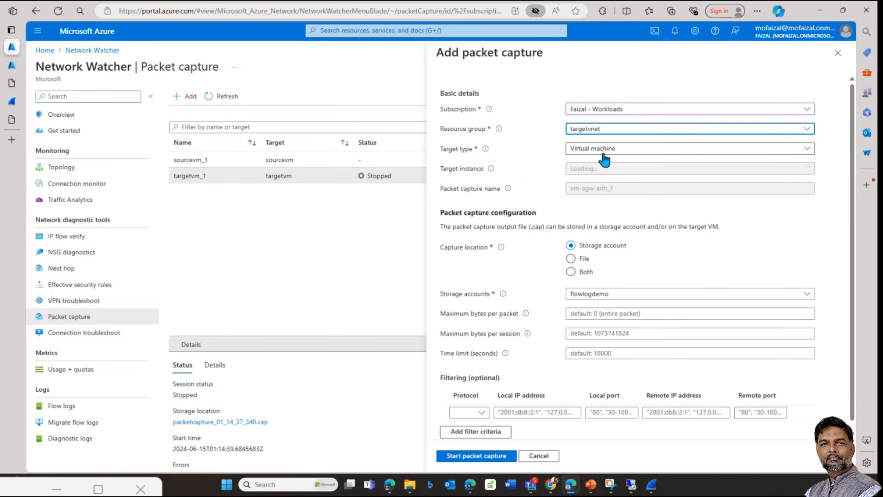
Step: Set a 300-second time limit and Any protocol, then start the targetvm_2 capture
scroll(602, 259, "down", 1)
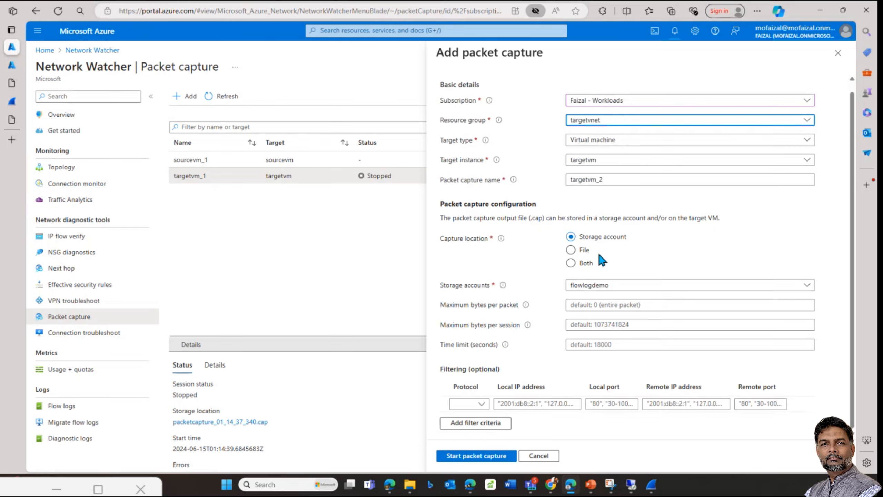
left_click(599, 344)
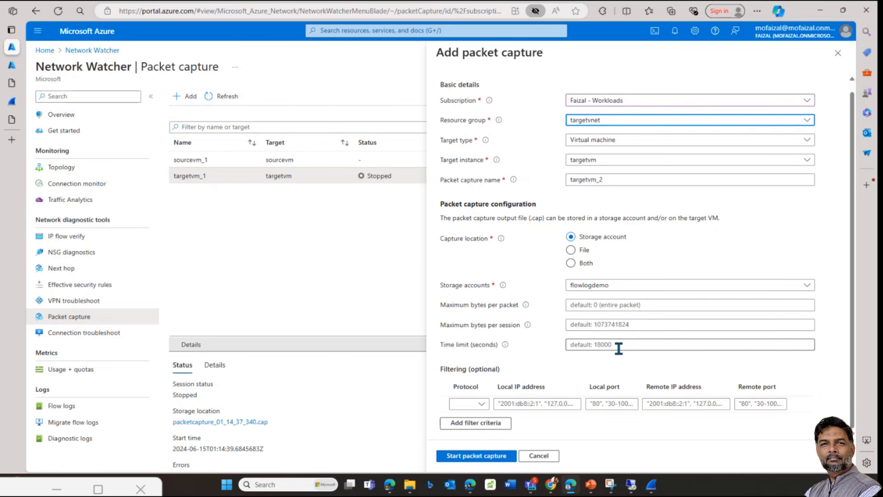
type("30")
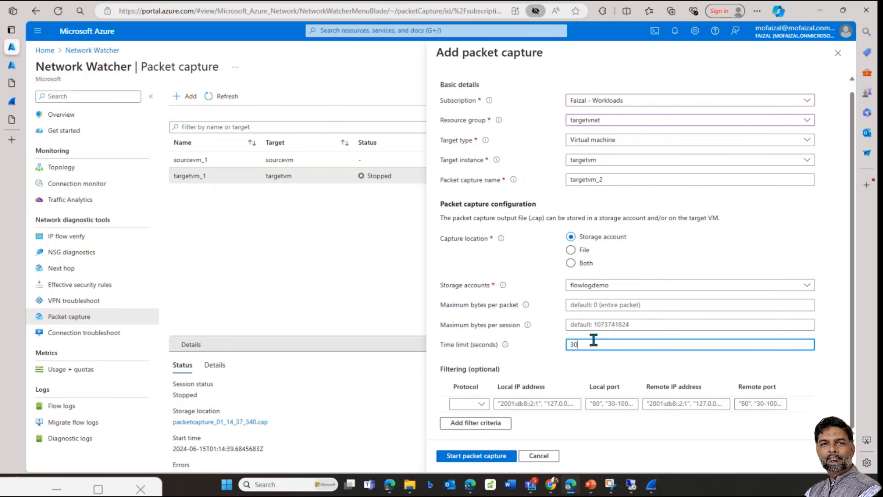
type("0")
left_click(479, 404)
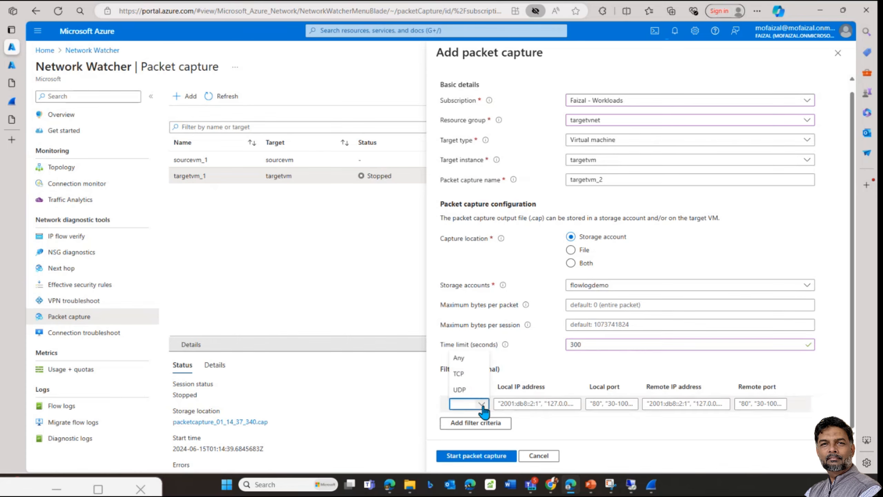
left_click(459, 358)
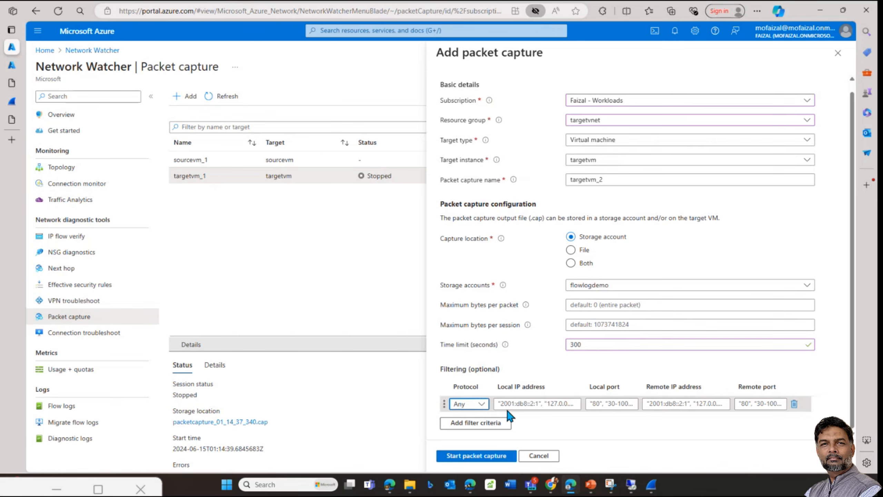
left_click(476, 455)
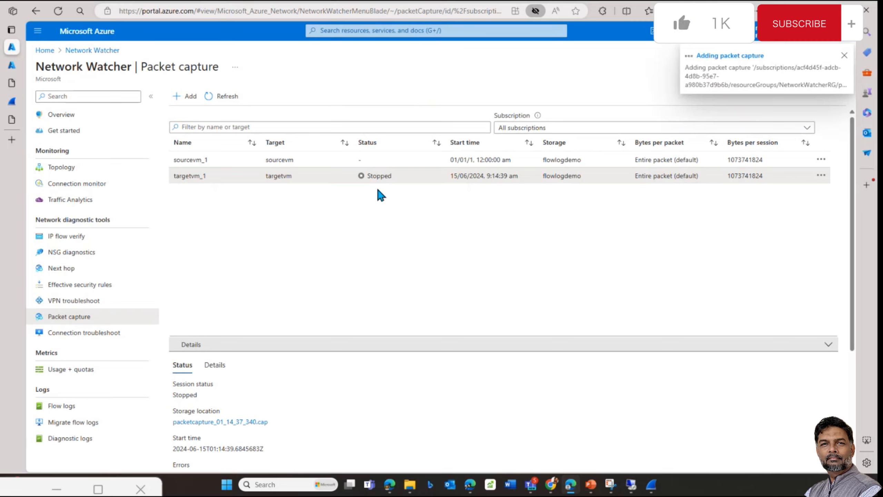
Step: Refresh the packet capture list repeatedly and check Notifications for the new capture's progress
left_click(226, 96)
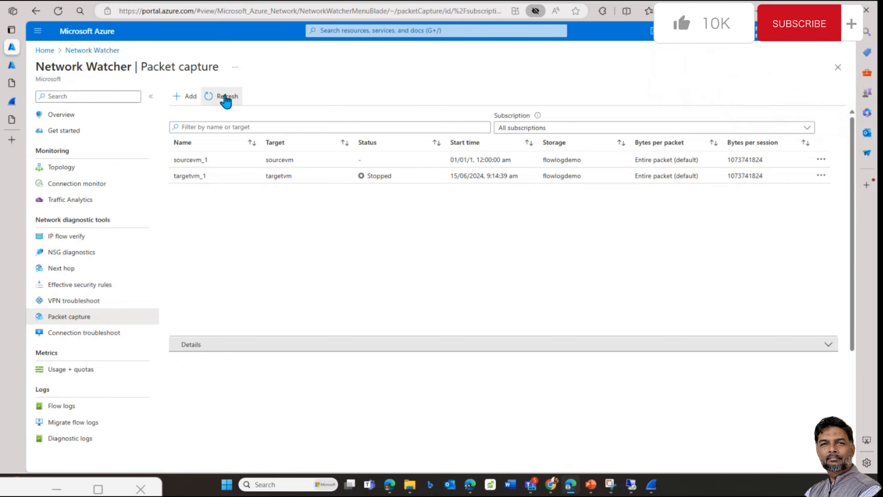
left_click(226, 97)
left_click(226, 96)
left_click(225, 97)
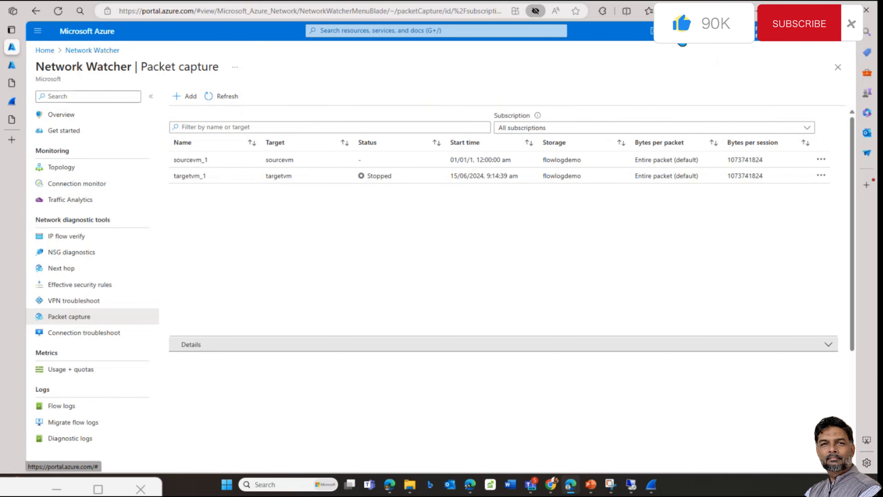
left_click(679, 31)
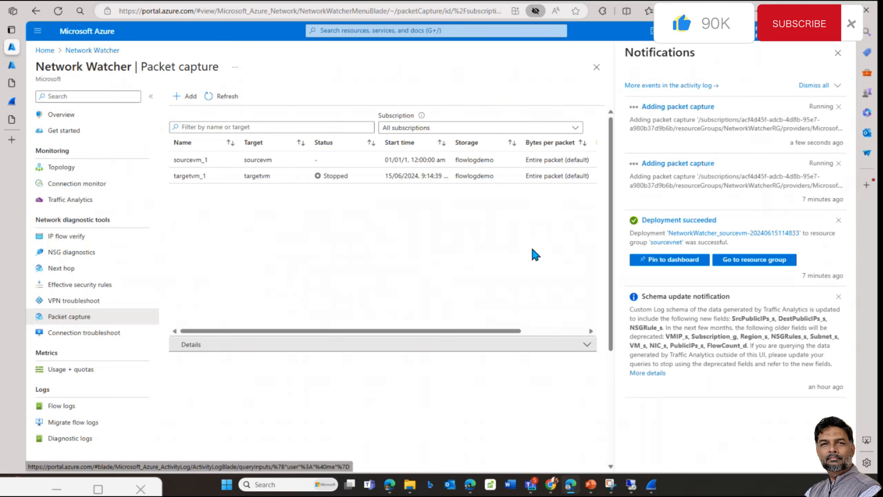
left_click(227, 98)
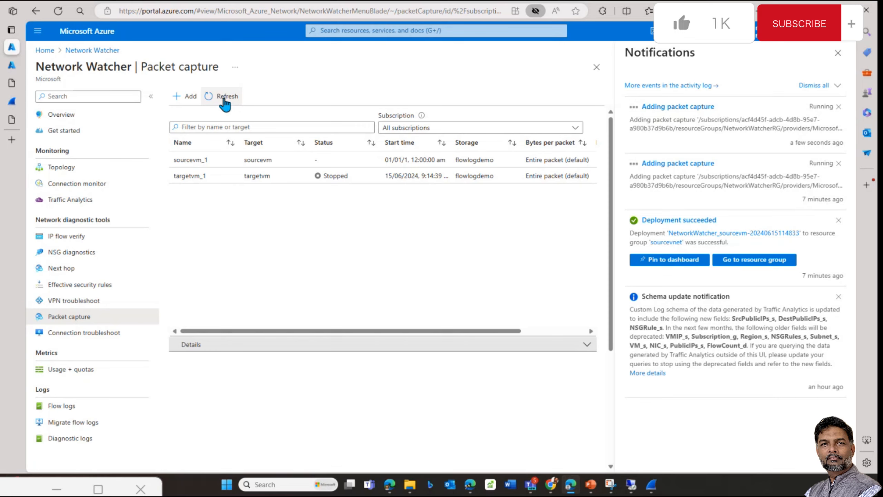
left_click(224, 99)
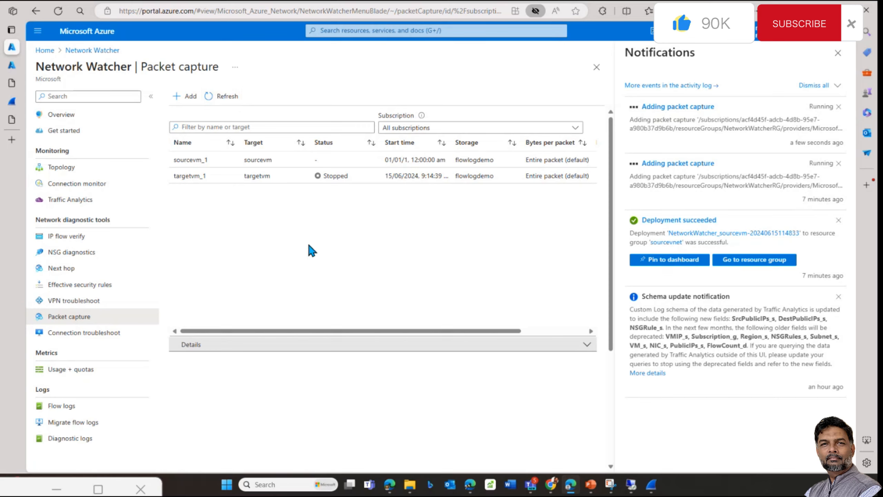
left_click(11, 66)
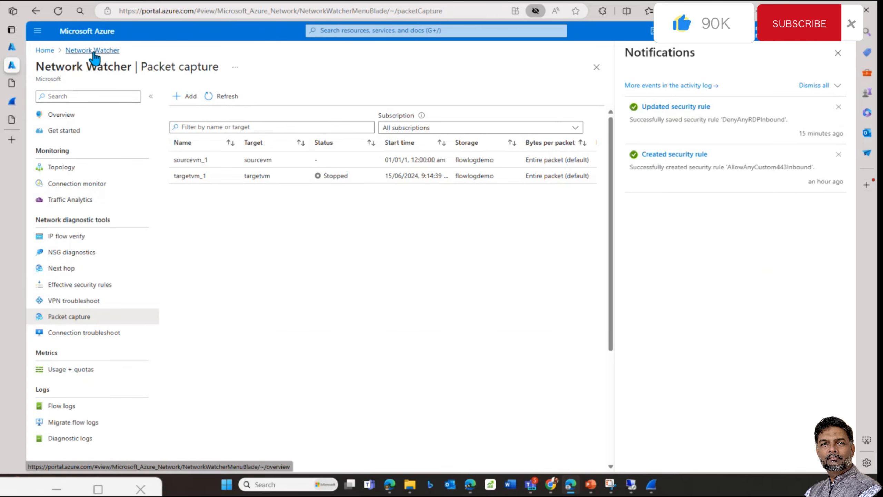
Step: Go from Home through the targetvnet resource group to targetvm-nsg's Inbound security rules
left_click(44, 50)
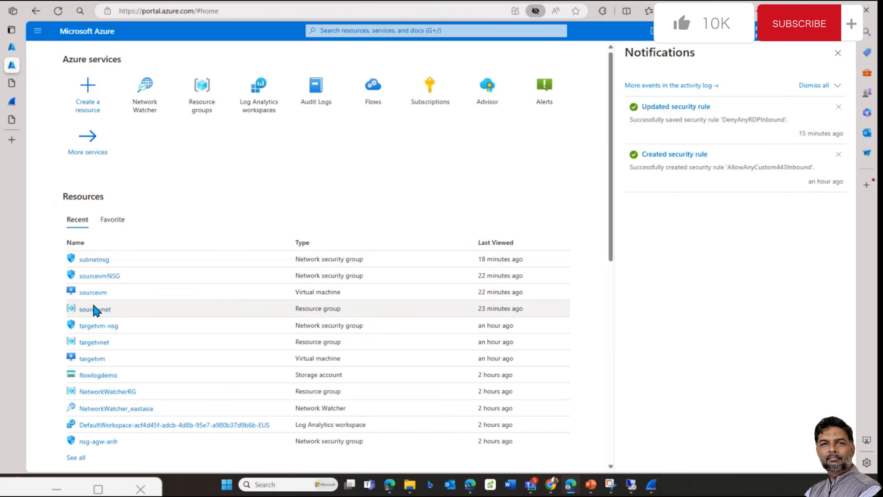
left_click(94, 342)
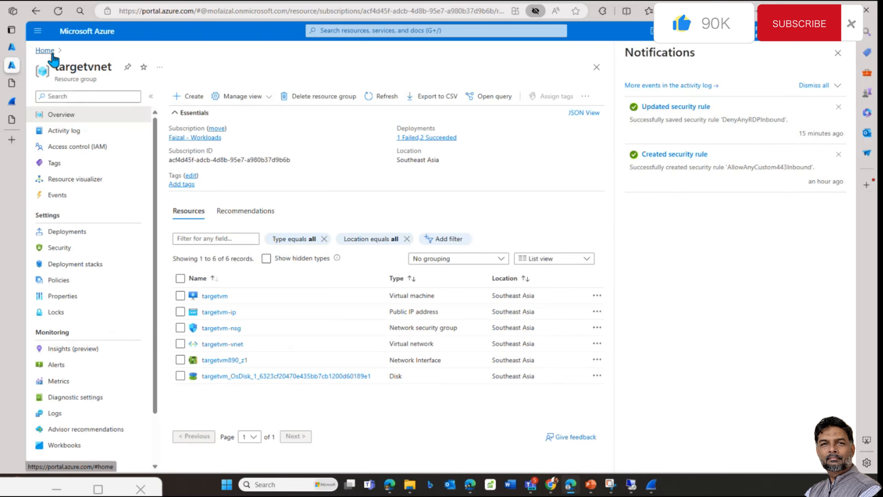
left_click(216, 330)
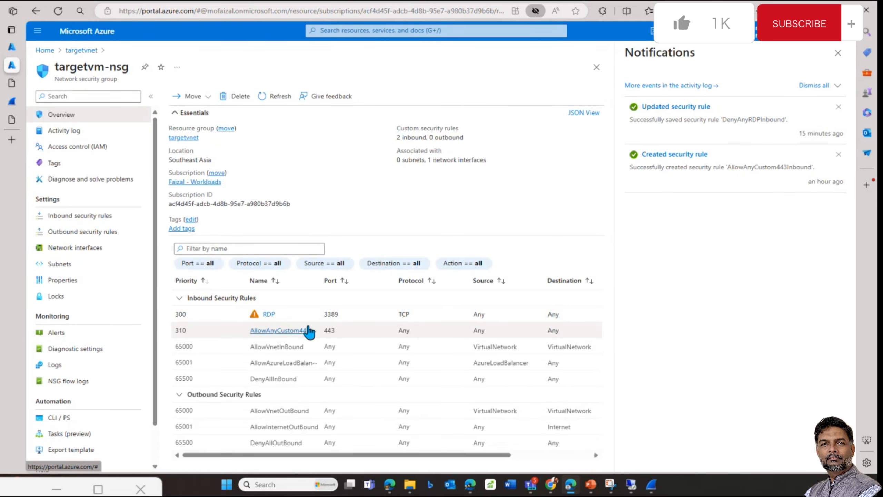
left_click(80, 216)
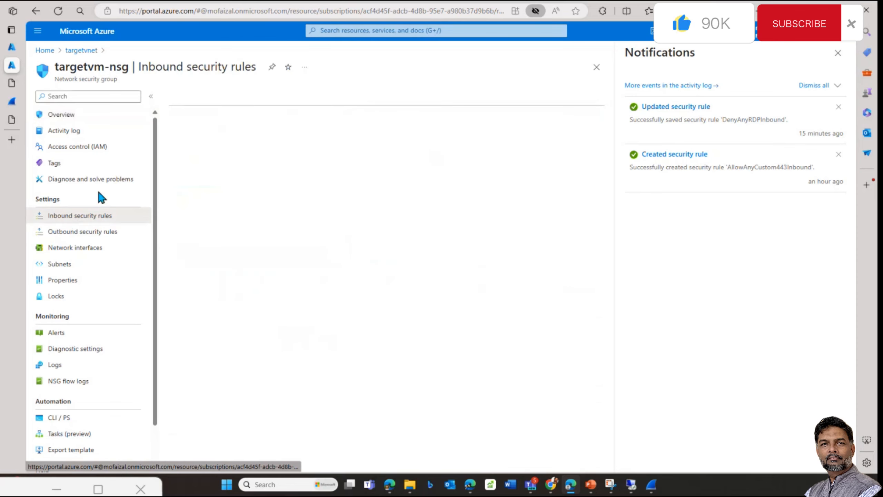
Step: Add an inbound rule with source Any and destination port 80 instead of 8080
left_click(185, 96)
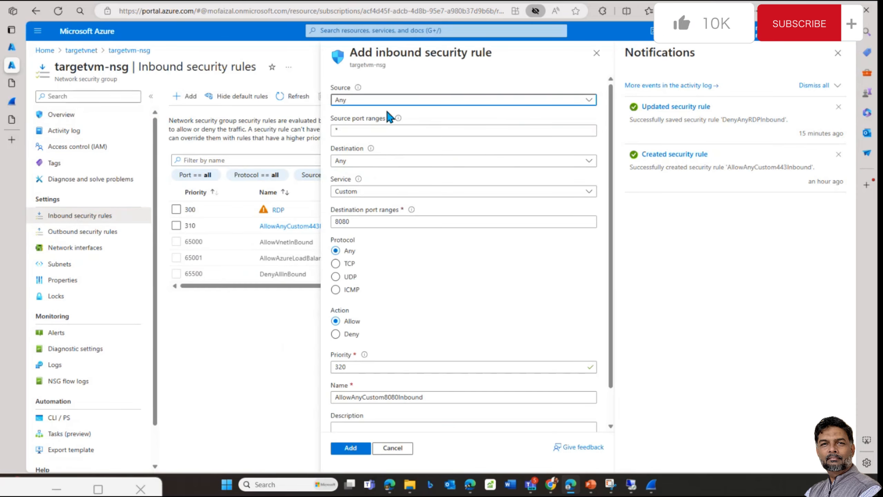
left_click(386, 100)
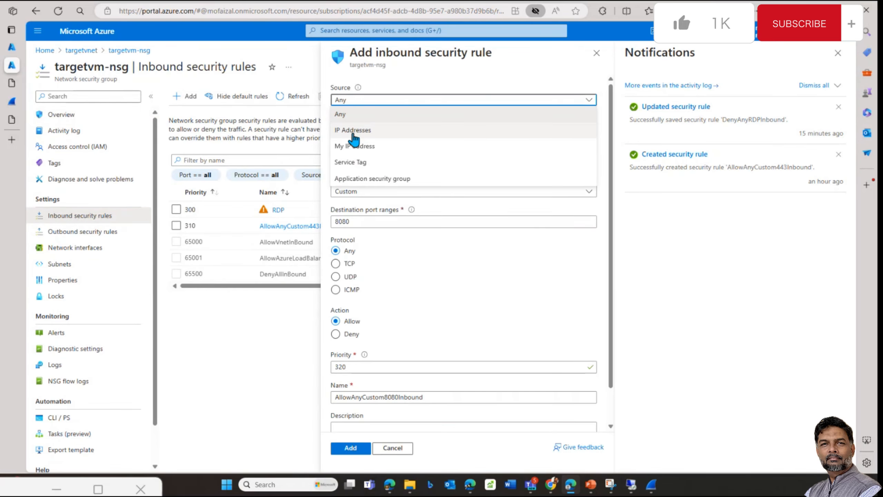
left_click(417, 246)
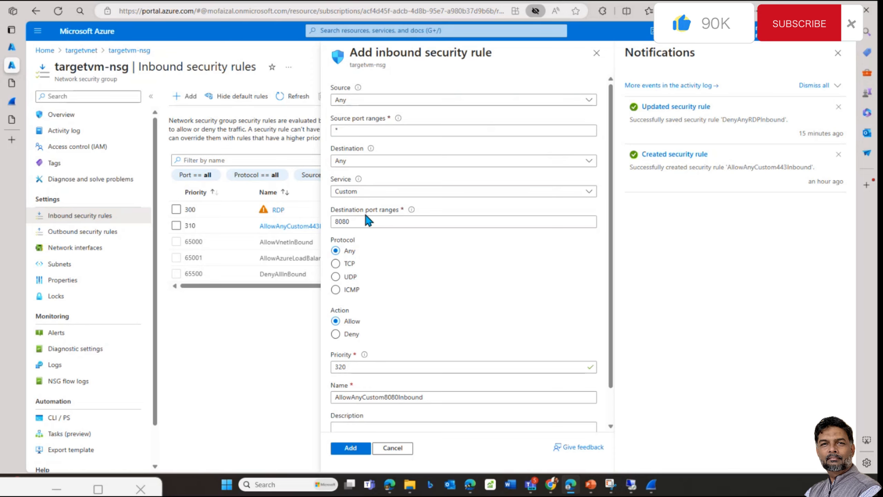
double_click(361, 221)
type("80")
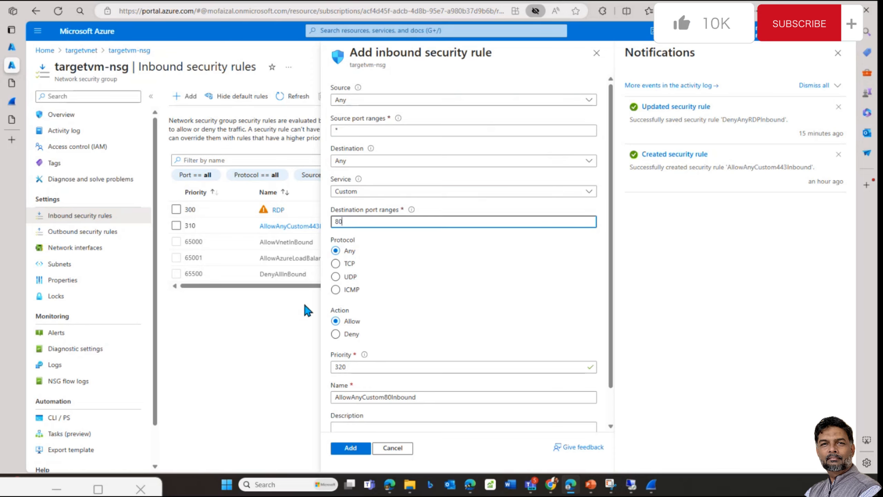
scroll(451, 290, "down", 1)
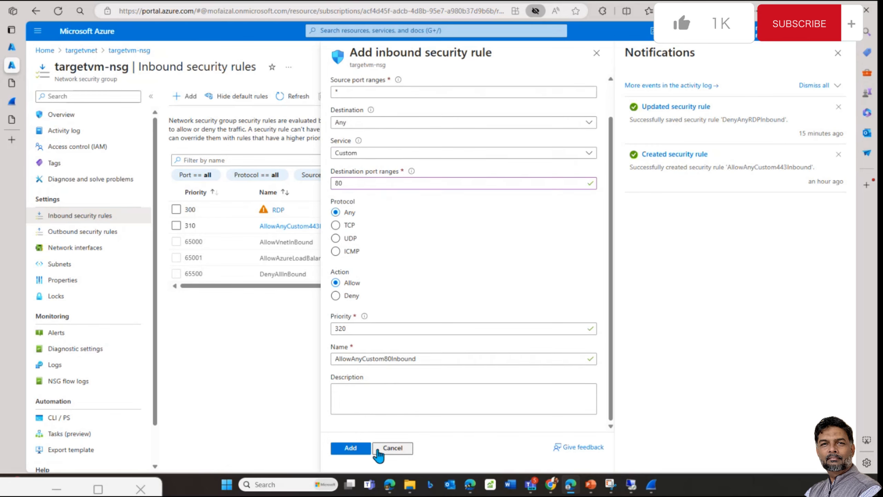
left_click(362, 451)
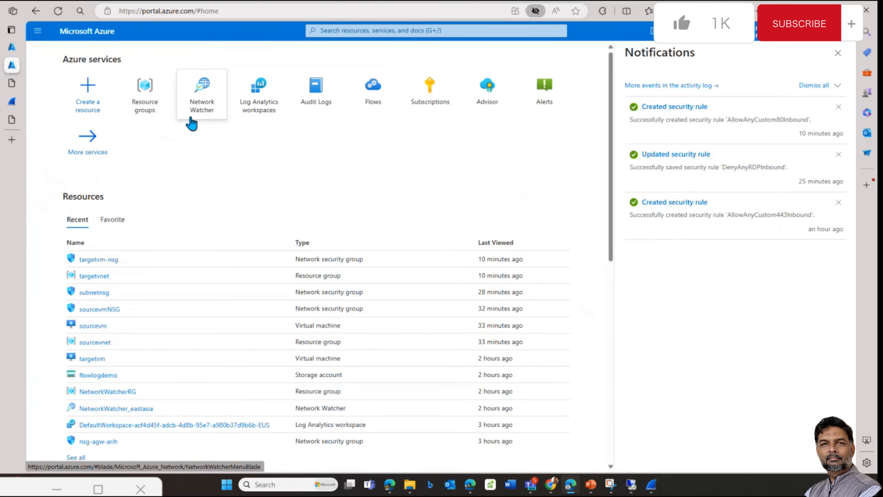
Step: Open Network Watcher's packet captures, review the targetvm_2 capture details, then switch to Wireshark
left_click(191, 119)
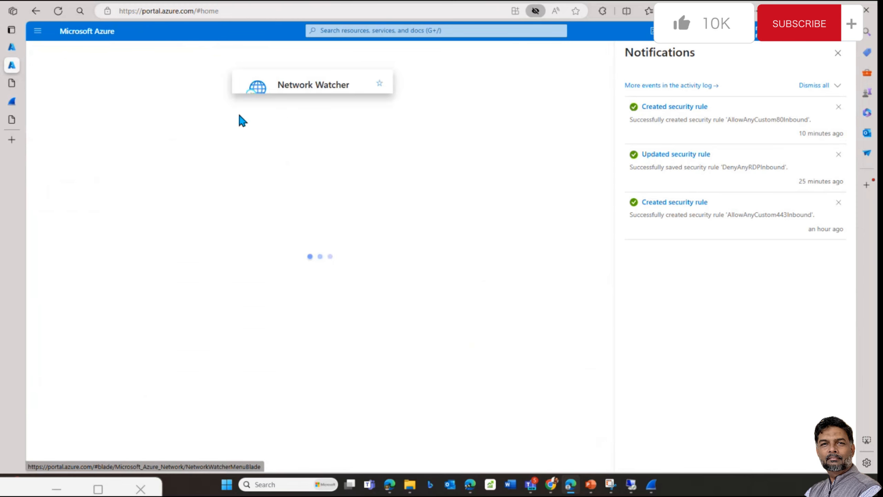
scroll(226, 306, "down", 3)
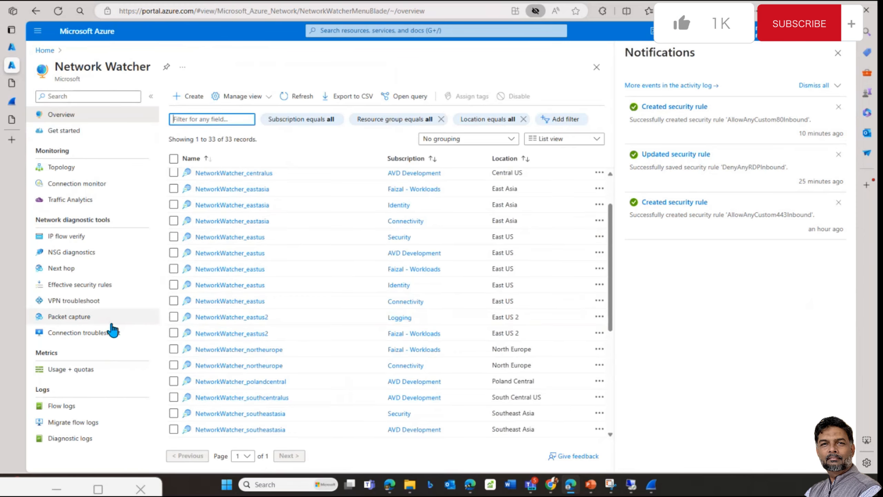
left_click(75, 316)
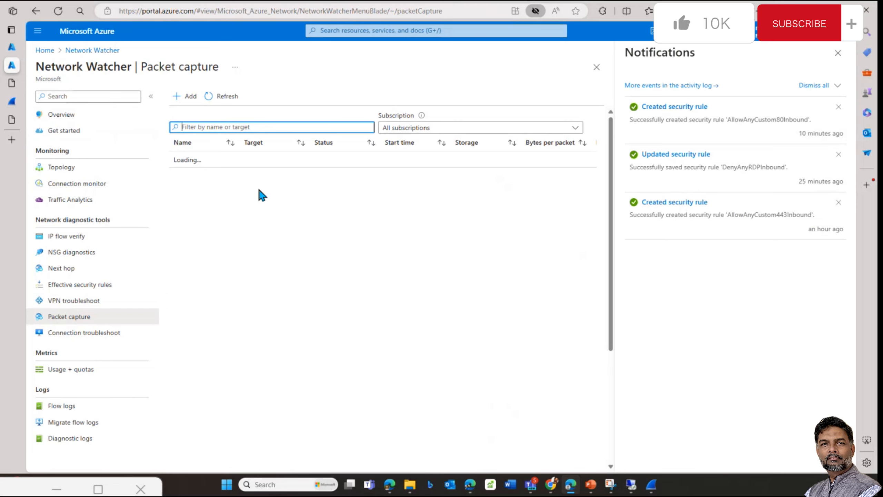
left_click(838, 53)
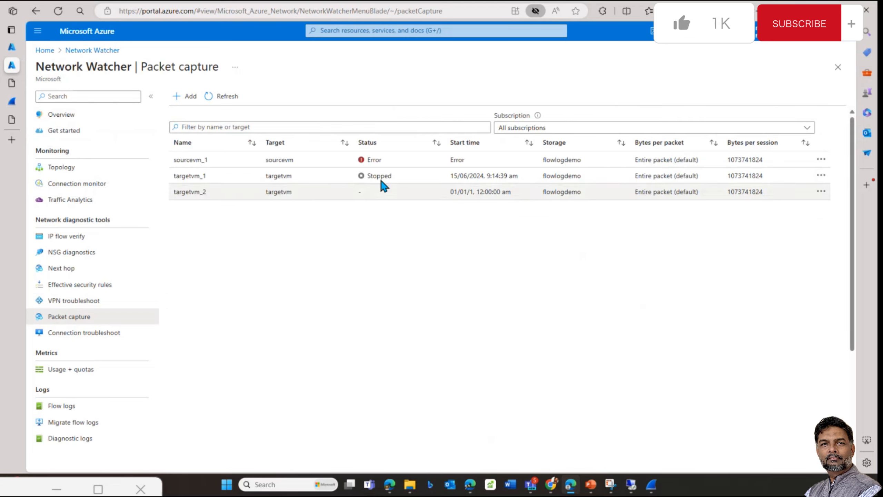
left_click(370, 194)
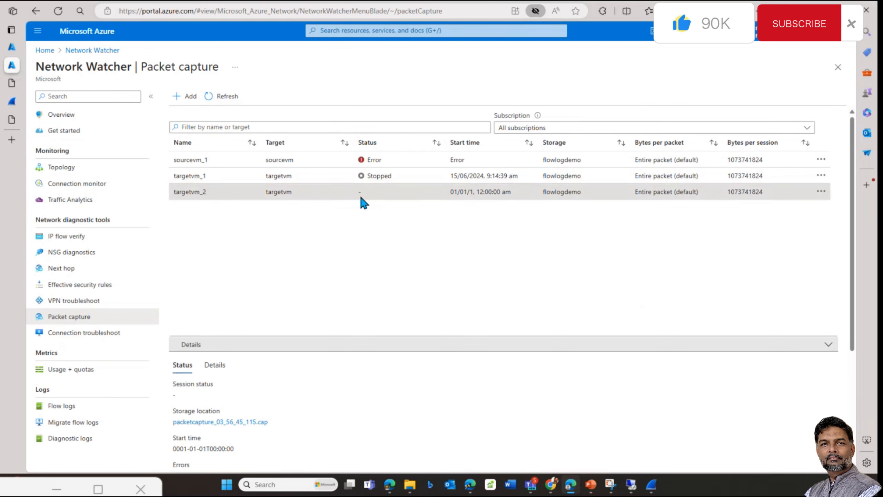
left_click(656, 486)
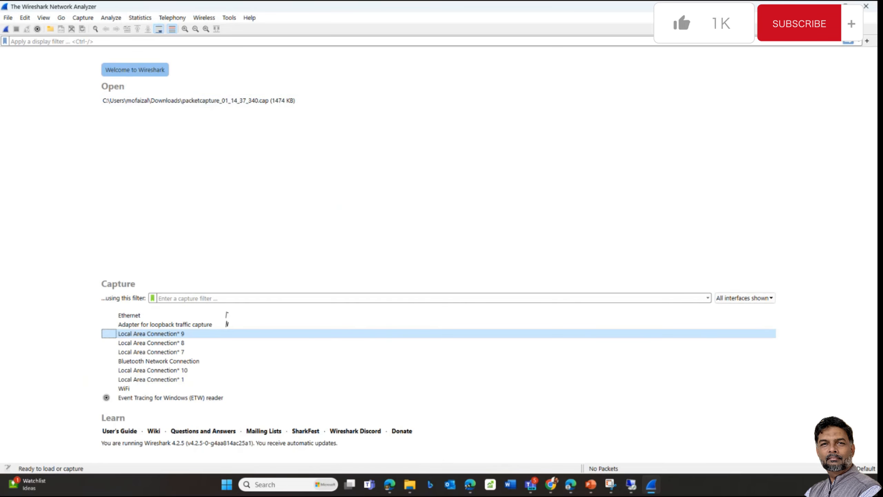
Step: Reopen packetcapture_01_14_37_340.cap from File > Open Recent and scroll through its packets
left_click(8, 17)
mouse_move(73, 40)
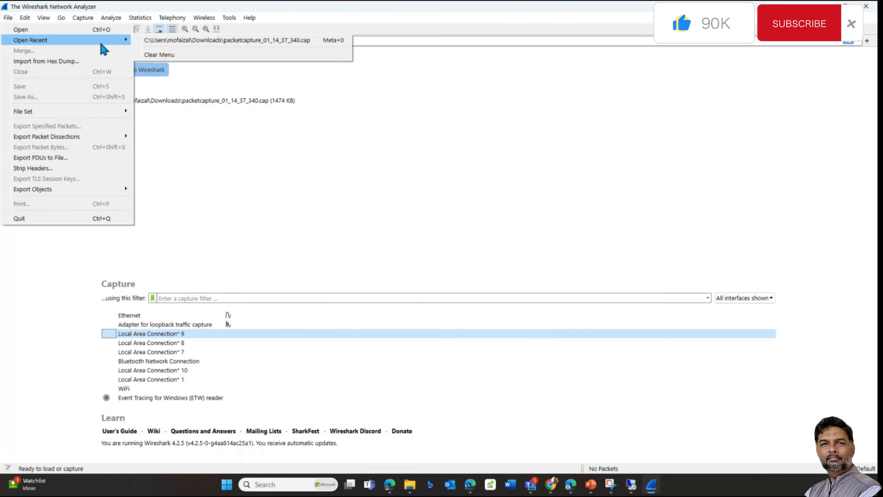
left_click(179, 40)
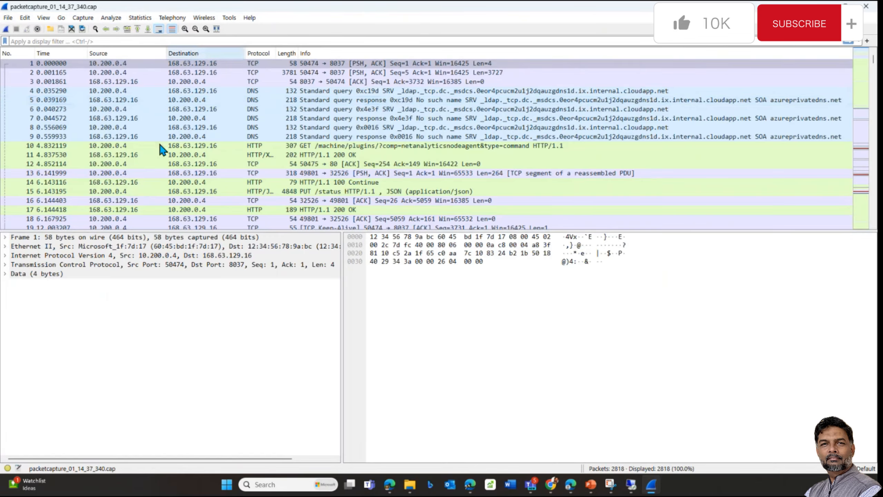
scroll(339, 100, "down", 6)
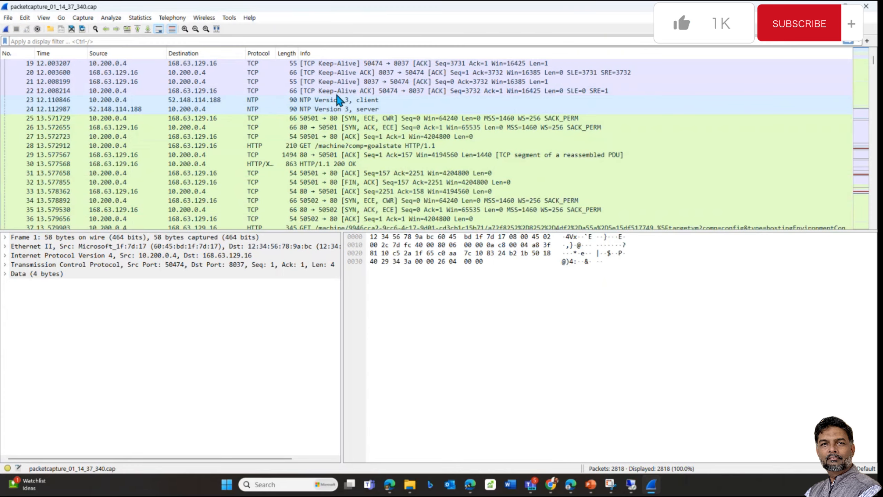
scroll(336, 96, "down", 20)
scroll(387, 182, "down", 20)
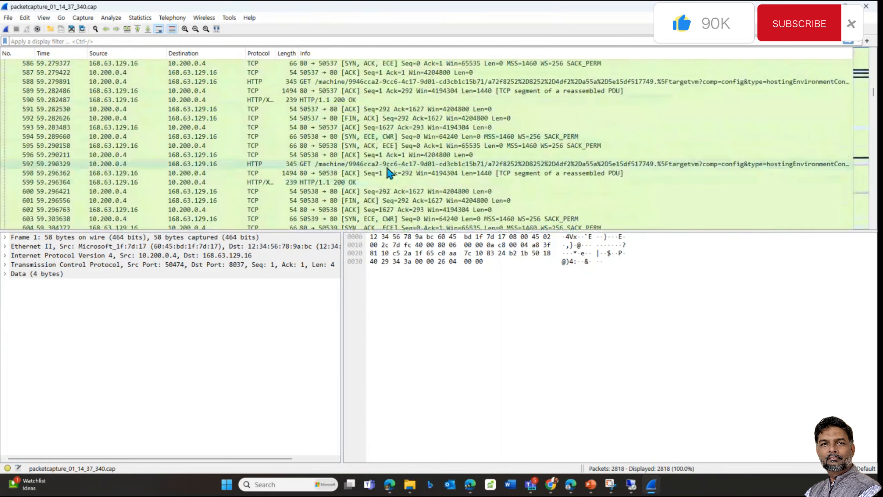
scroll(293, 154, "up", 20)
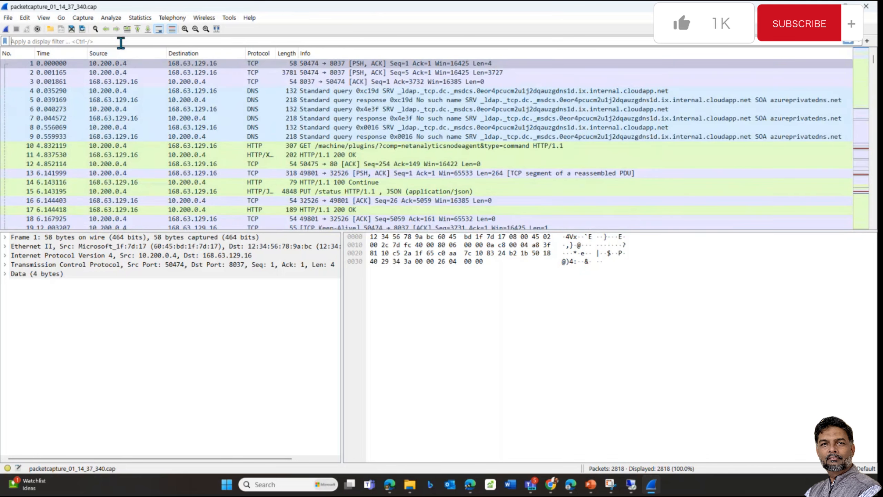
Step: Apply display filter ip.addr eq 10.200.0.4, correcting the mistyped 10.0.0.4 address
type("ip")
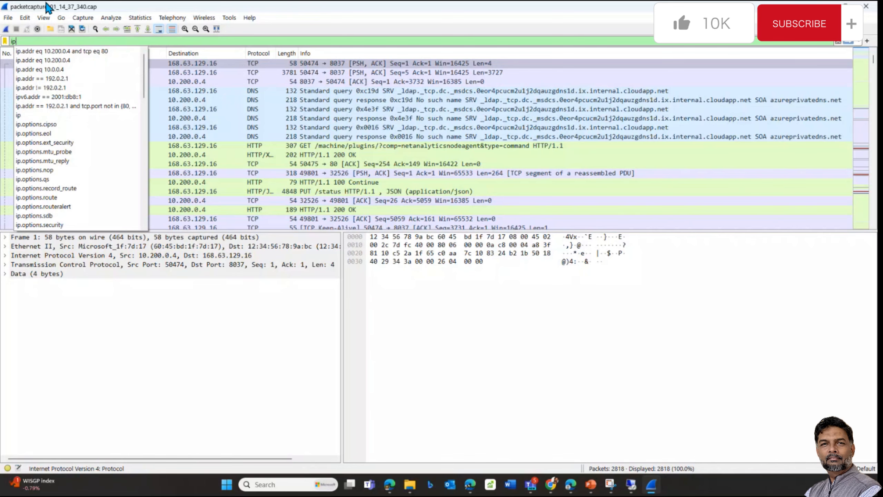
type(".addr")
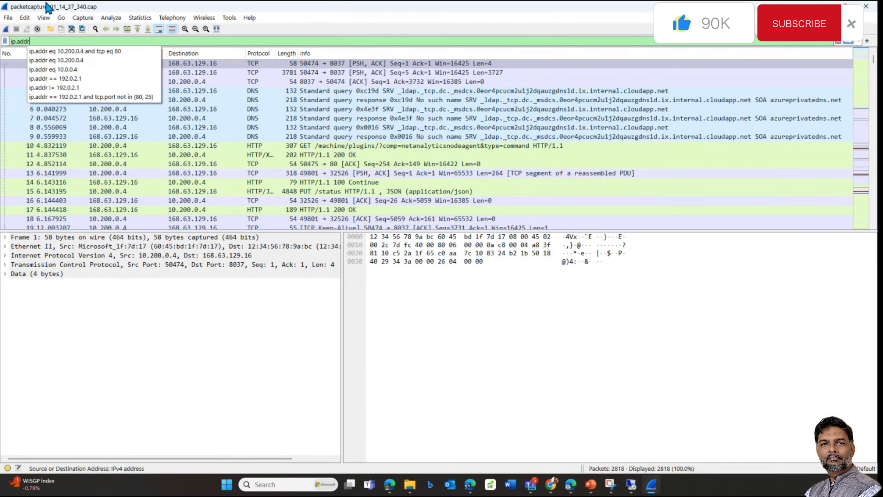
type(" eq")
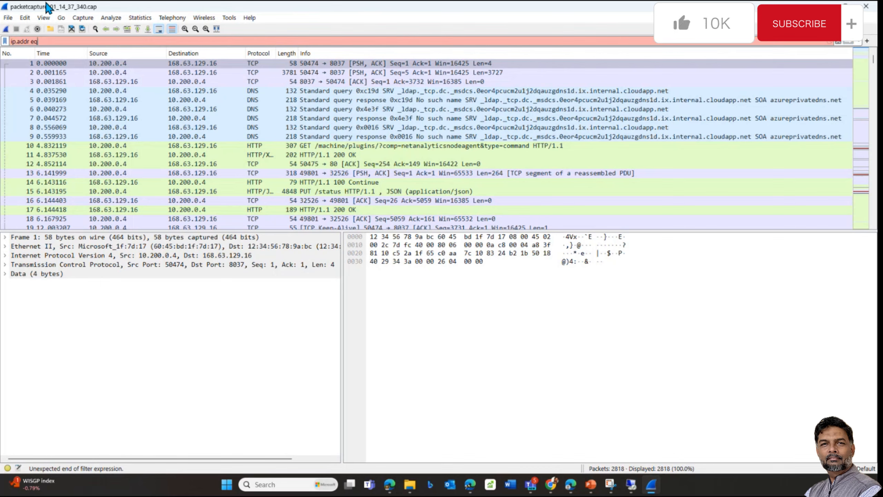
key("BackSpace")
key("BackSpace")
key("BackSpace")
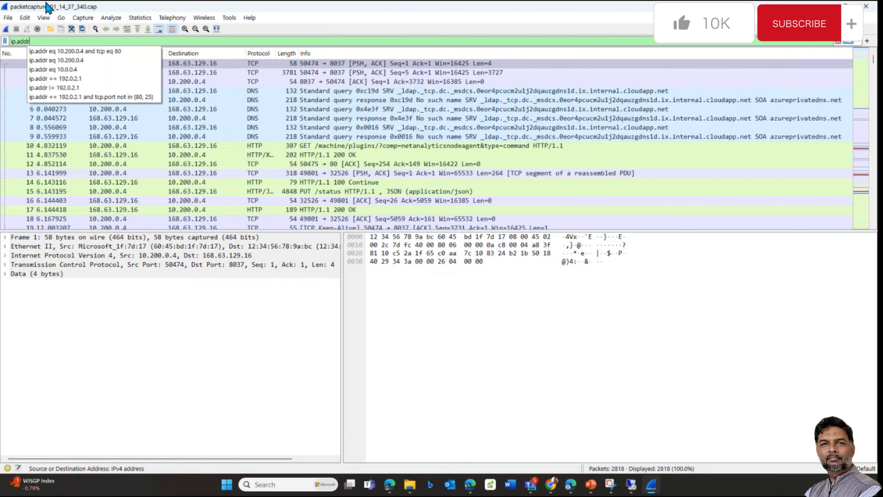
type("eq")
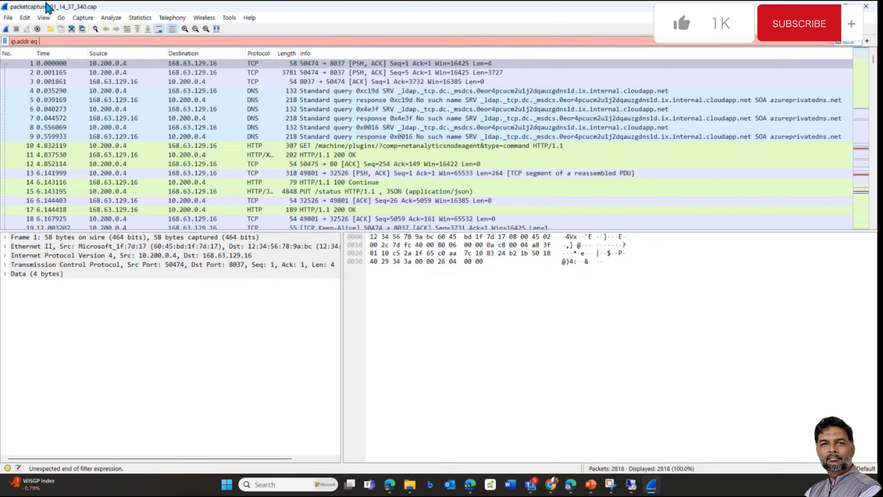
type(" 10.0.0.")
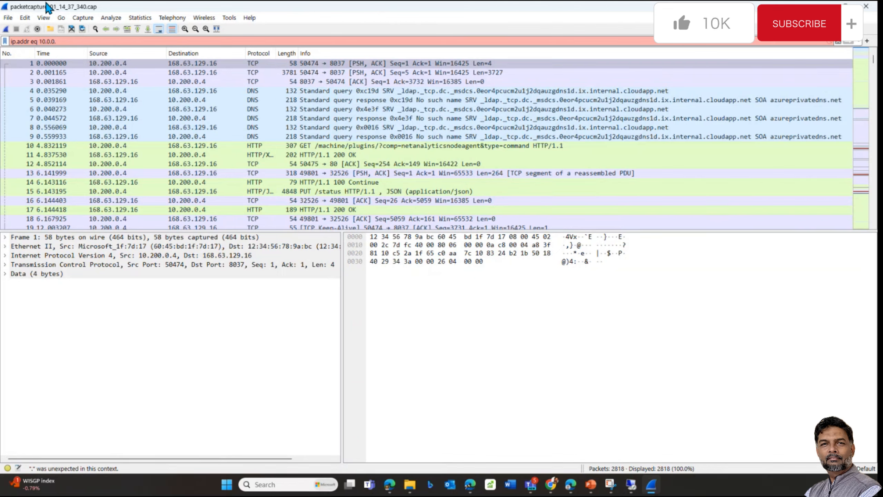
type("4")
key("Return")
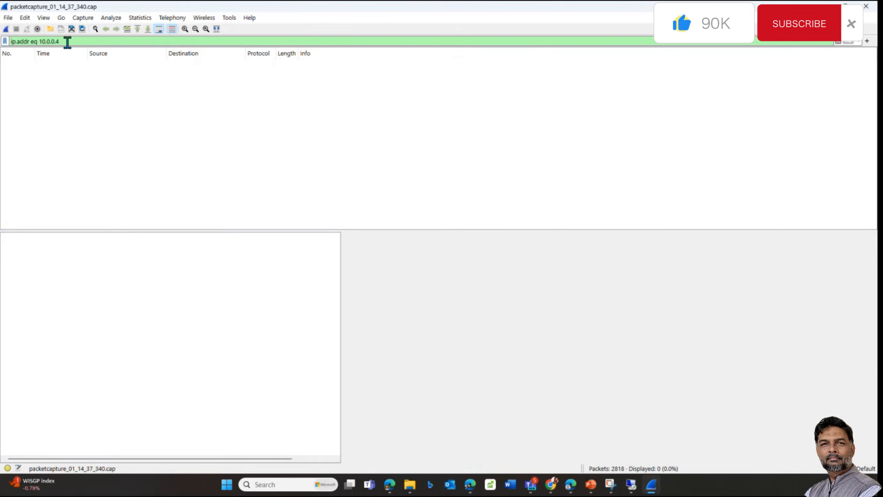
key("BackSpace")
key("BackSpace")
key("BackSpace")
key("BackSpace")
key("BackSpace")
key("BackSpace")
key("BackSpace")
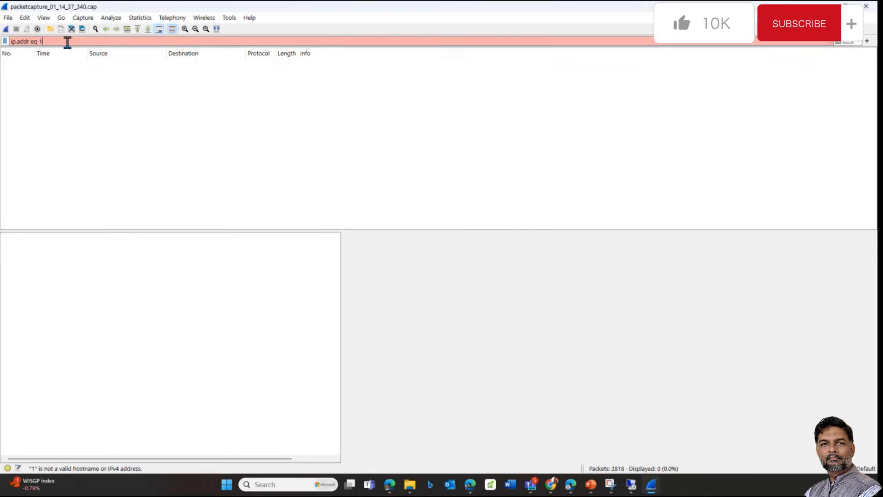
key("BackSpace")
key("BackSpace")
key("BackSpace")
key("BackSpace")
key("BackSpace")
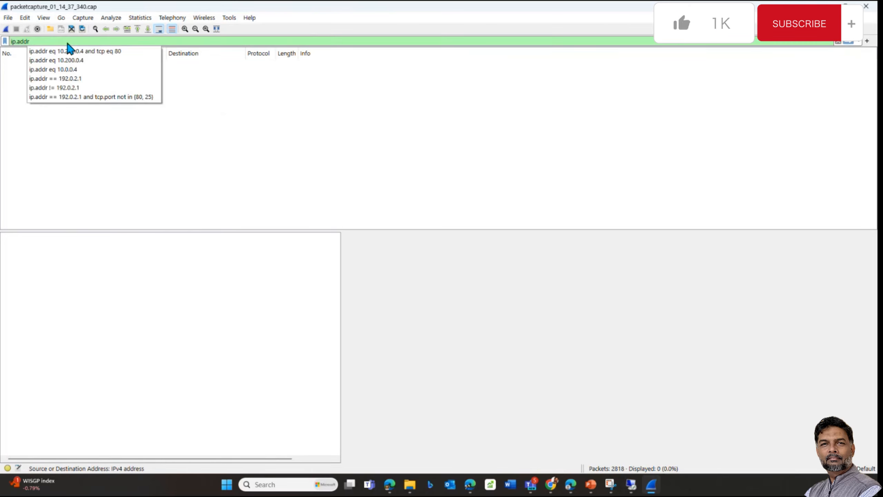
left_click(76, 51)
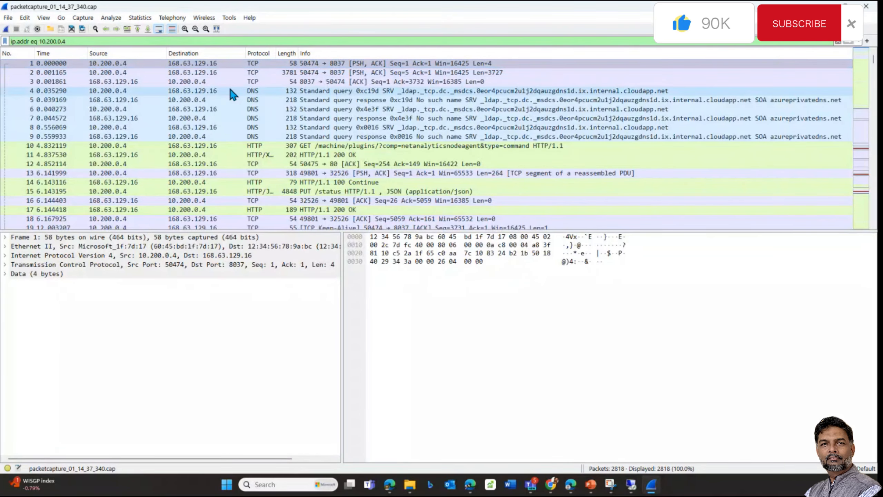
Step: Inspect packet 160 and sort the filtered packets by Source address
scroll(278, 105, "down", 20)
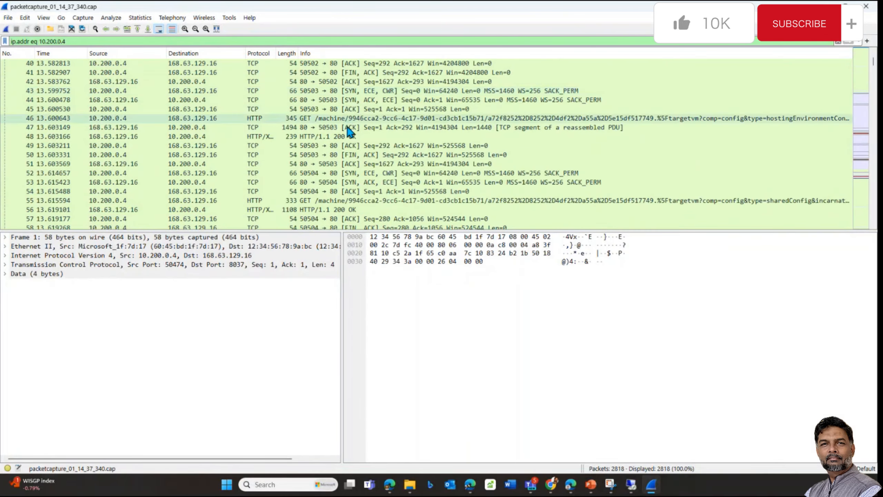
scroll(355, 170, "down", 9)
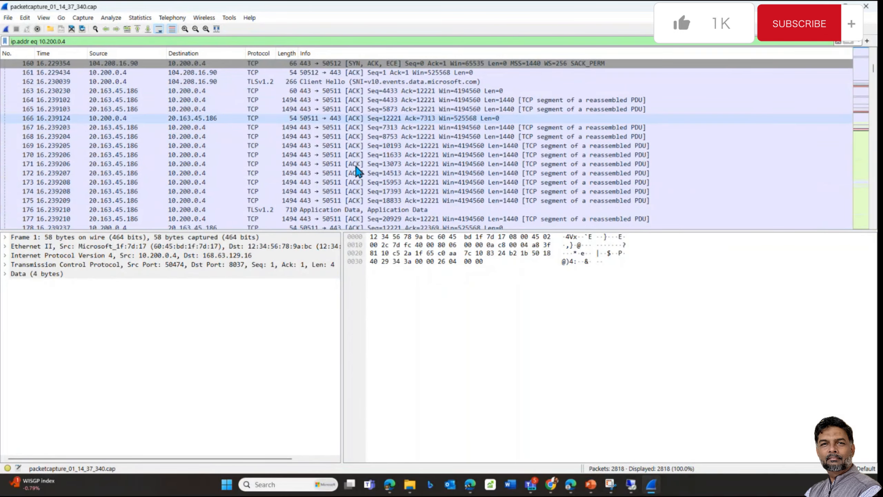
left_click(326, 137)
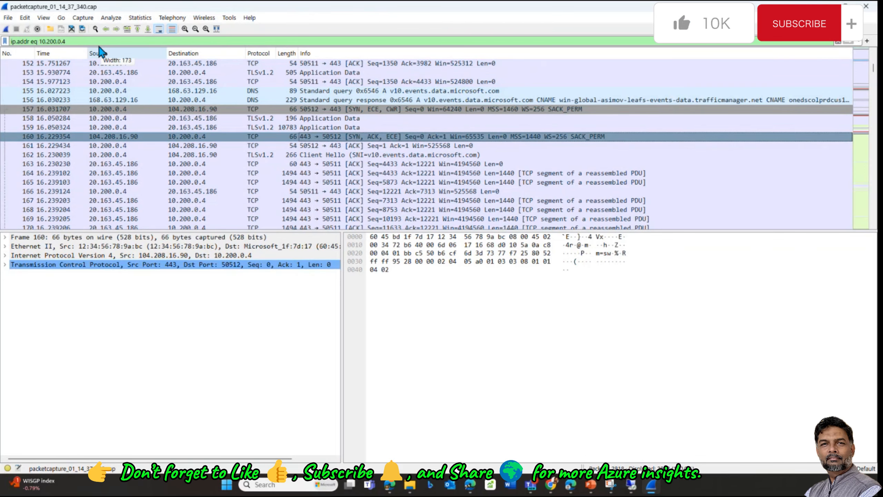
left_click(100, 52)
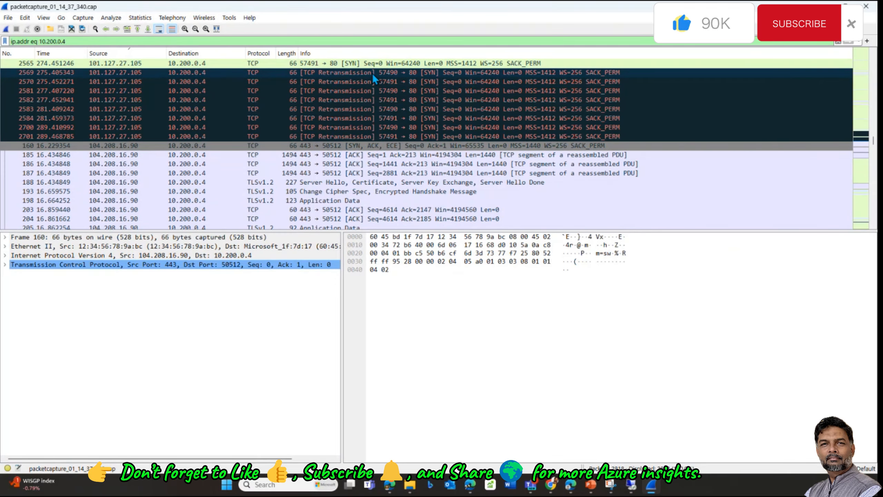
Step: Examine retransmitted packets 563 and 2570, including TCP header bytes, then minimize Wireshark
scroll(375, 139, "down", 3)
scroll(336, 115, "up", 5)
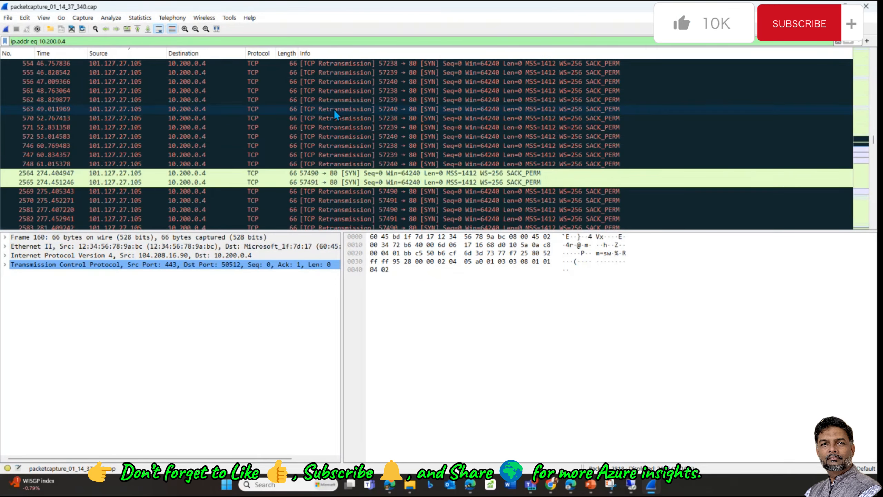
left_click(335, 110)
left_click(239, 266)
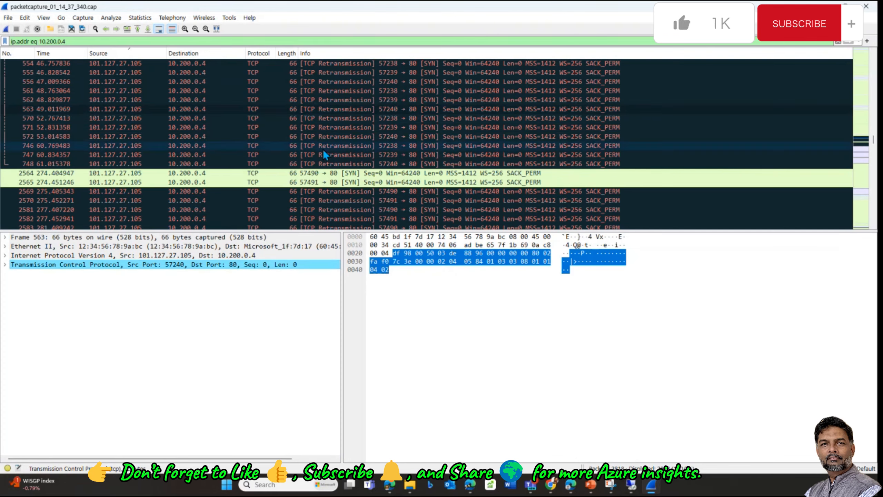
left_click(264, 200)
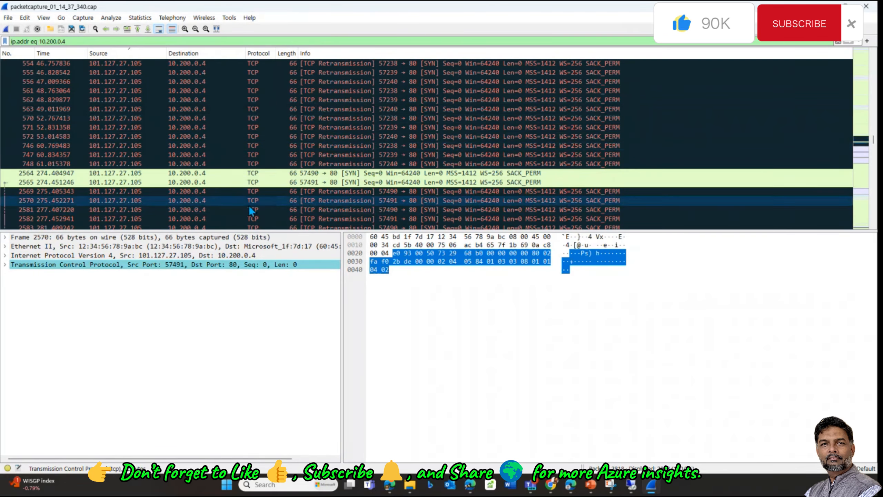
scroll(246, 198, "up", 10)
scroll(270, 197, "down", 2)
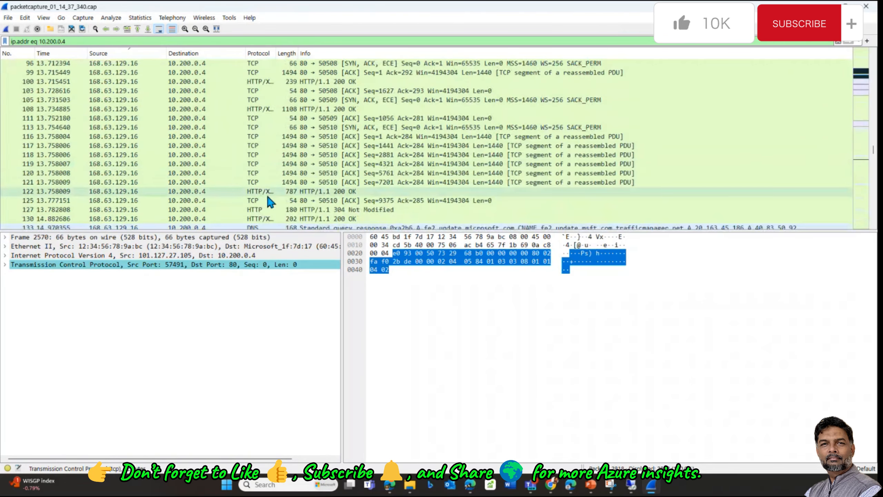
scroll(266, 161, "down", 20)
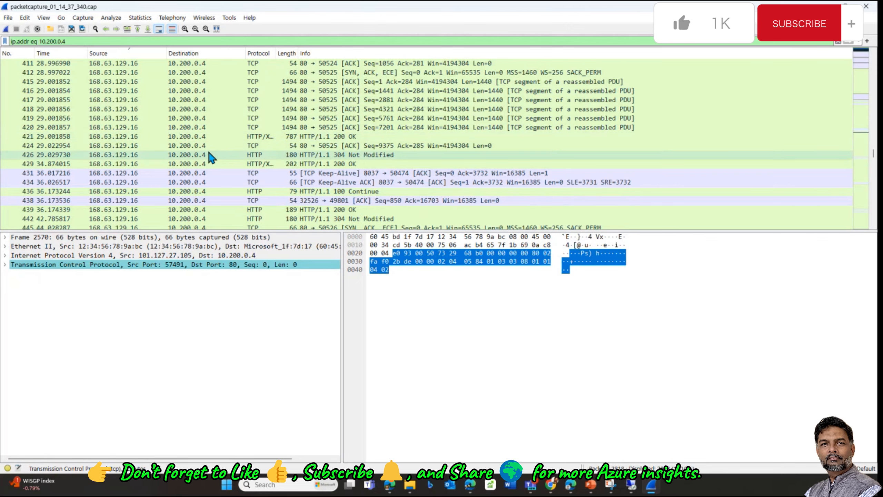
left_click(825, 6)
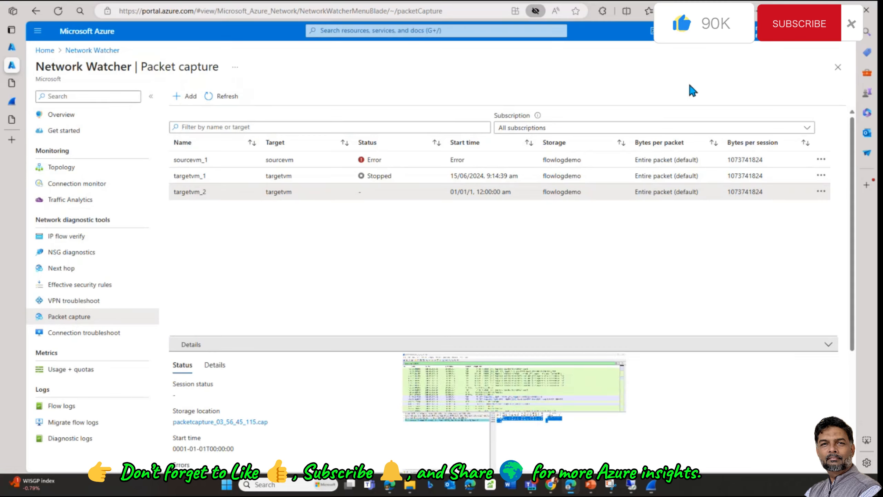